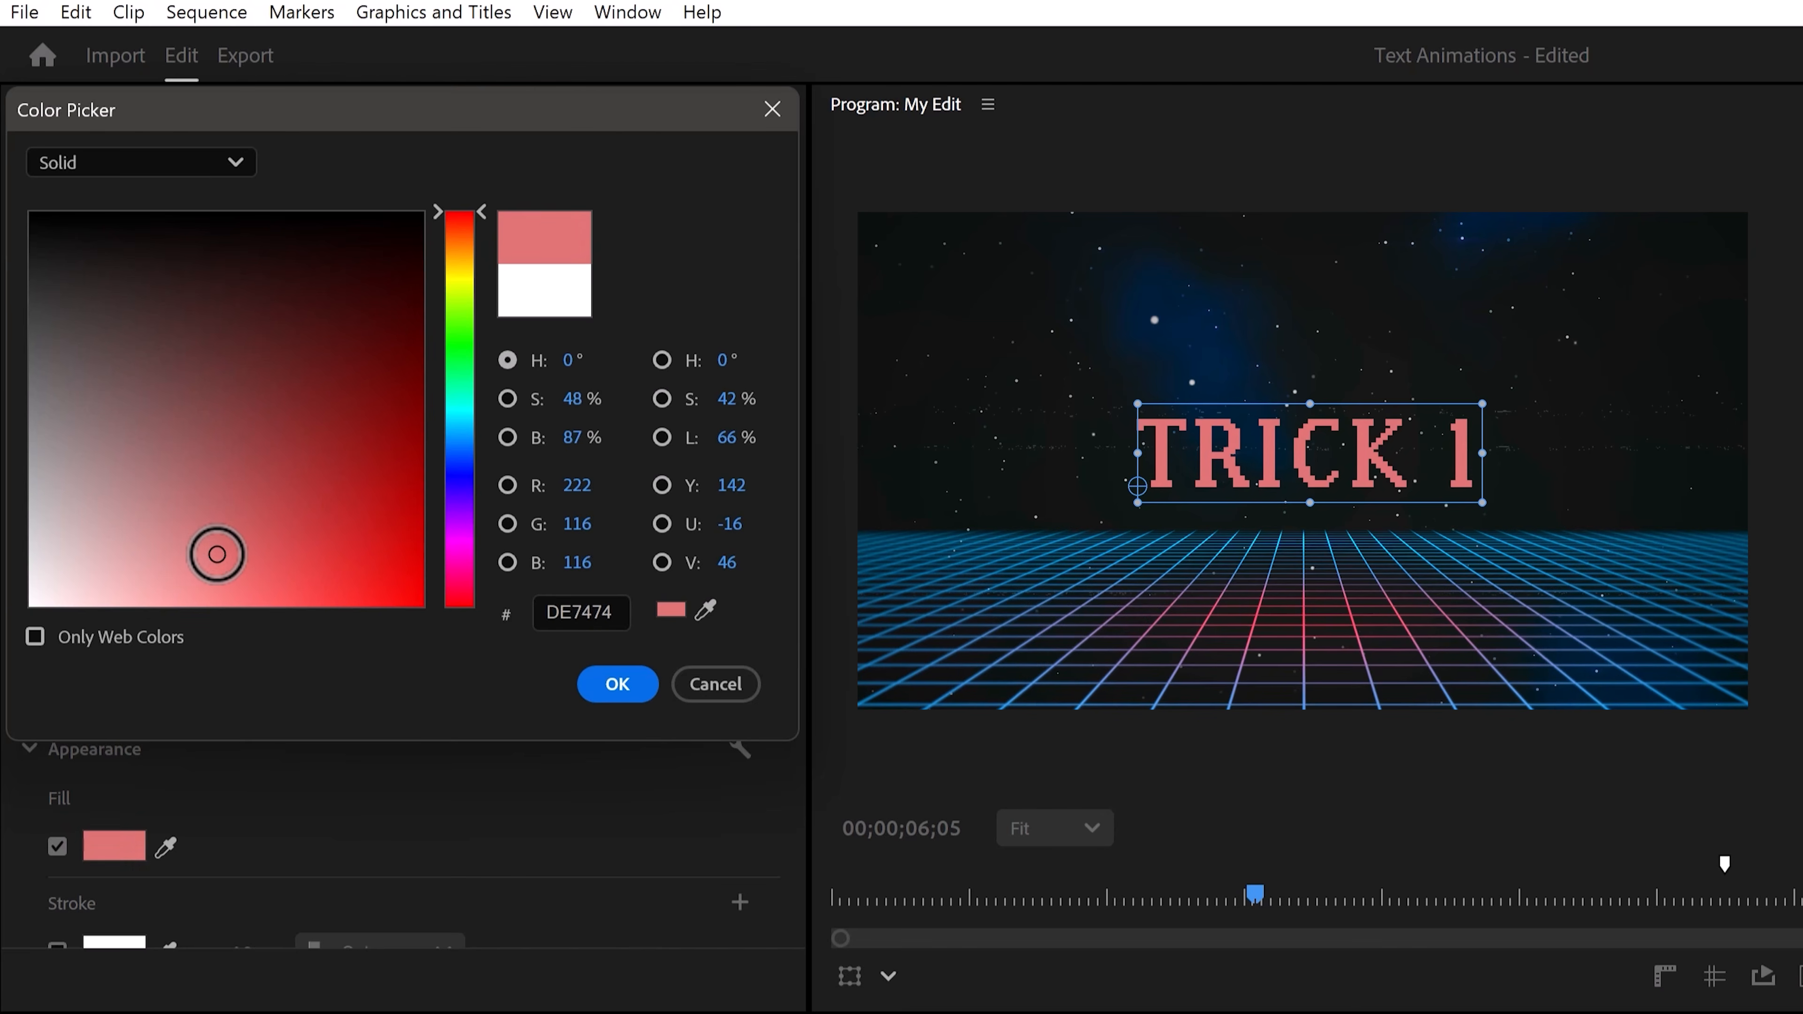
Keep the pink CB7171 title fill and recolor the digit 1 of TRICK 1 light cyan 7AE1EF.
{"action": "left_click", "coordinate": [585, 684]}
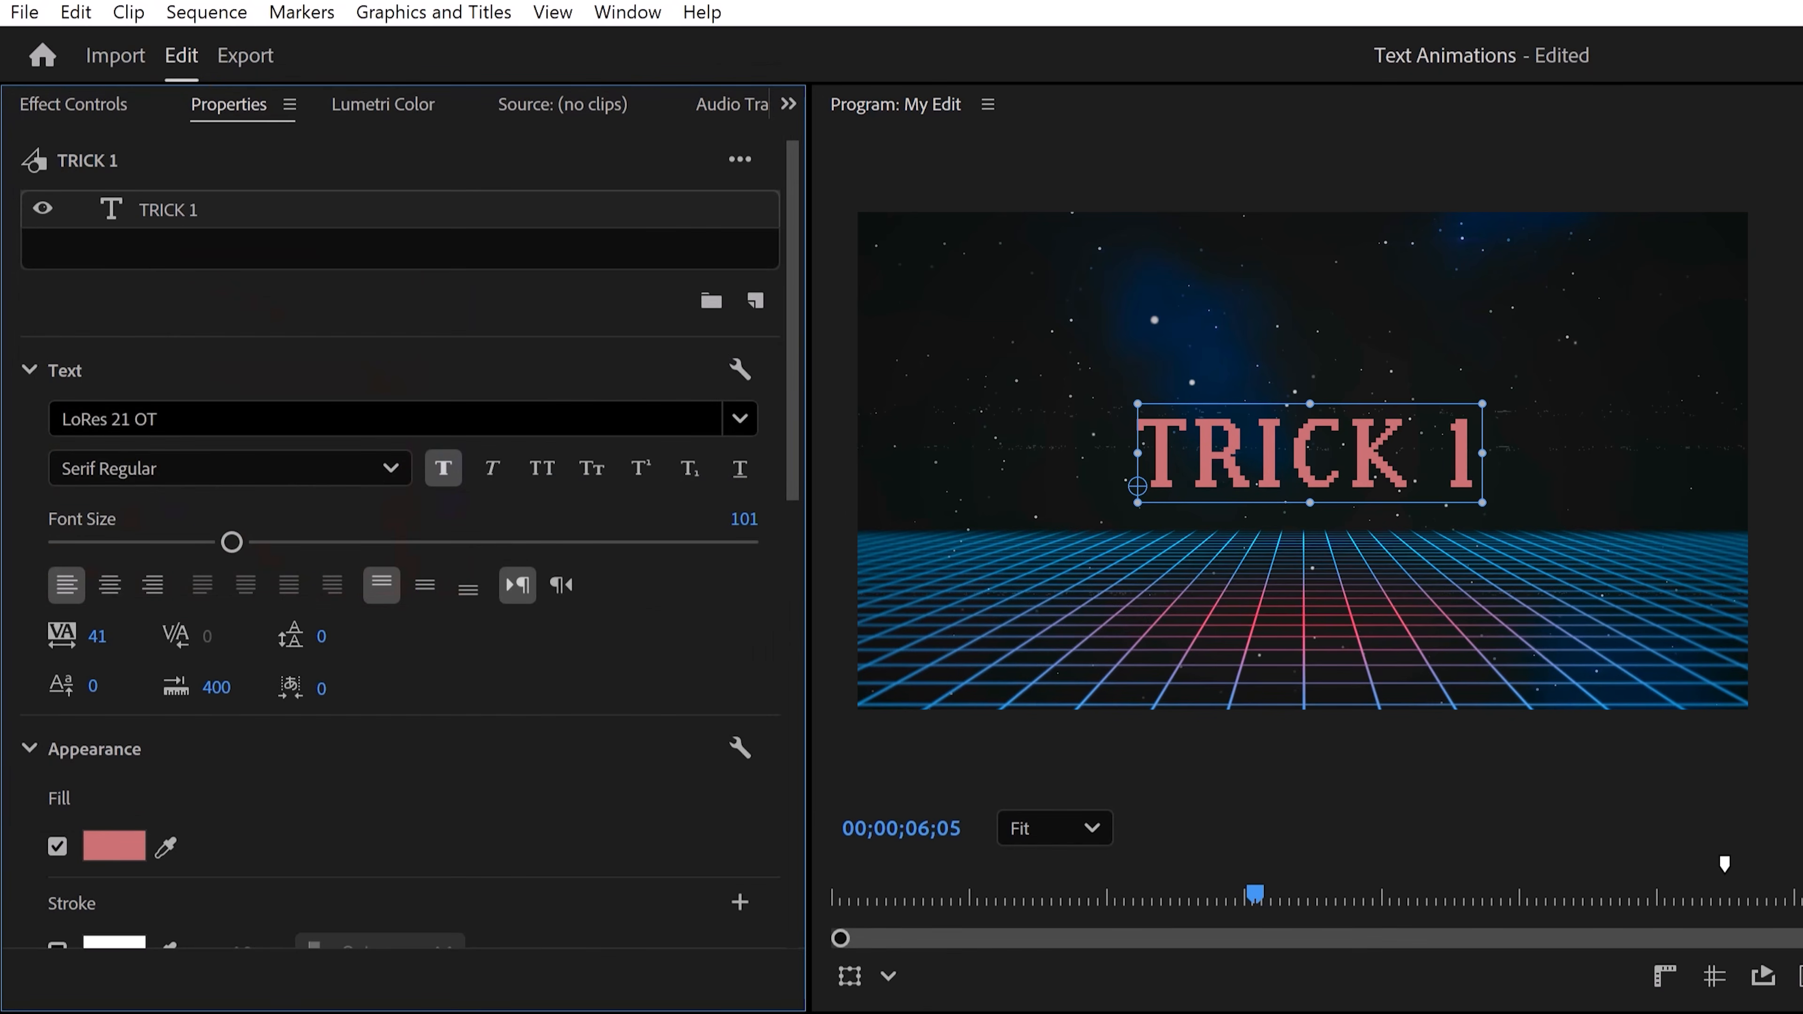
{"action": "double_click", "coordinate": [1390, 472]}
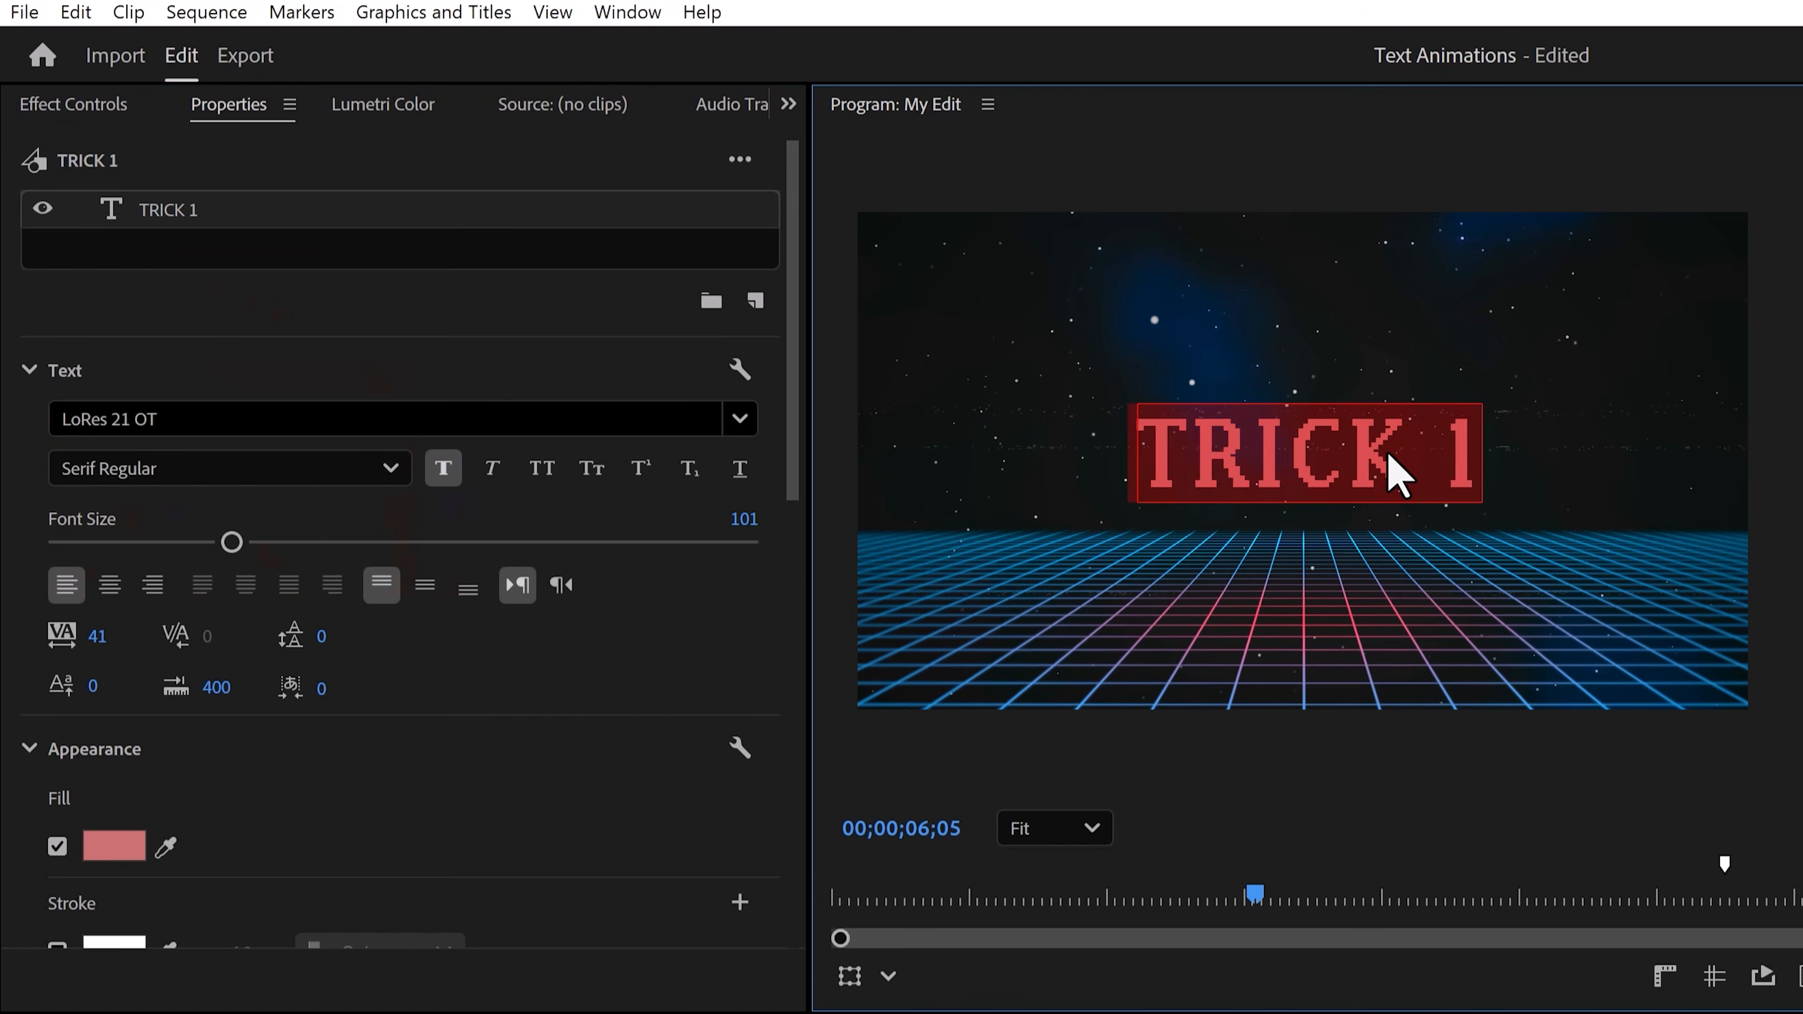
{"action": "left_click", "coordinate": [1432, 449]}
{"action": "left_click_drag", "start_coordinate": [1438, 439], "coordinate": [1469, 441]}
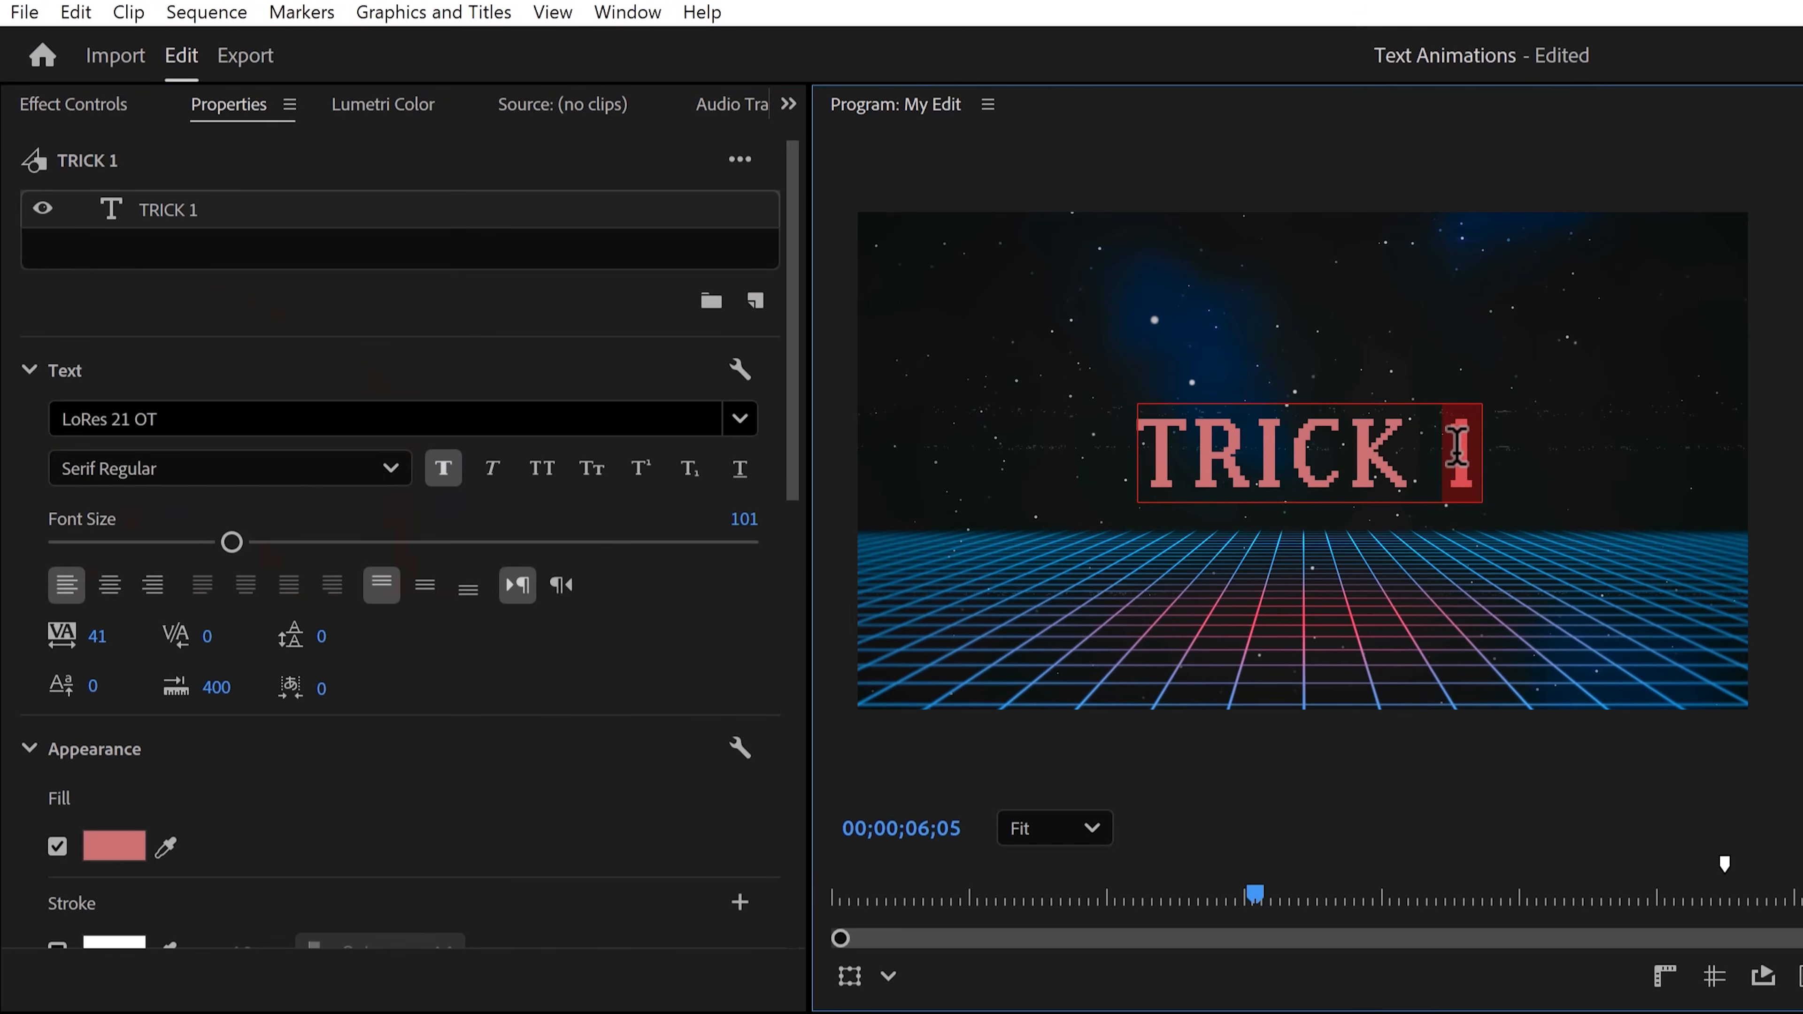
{"action": "left_click", "coordinate": [122, 851]}
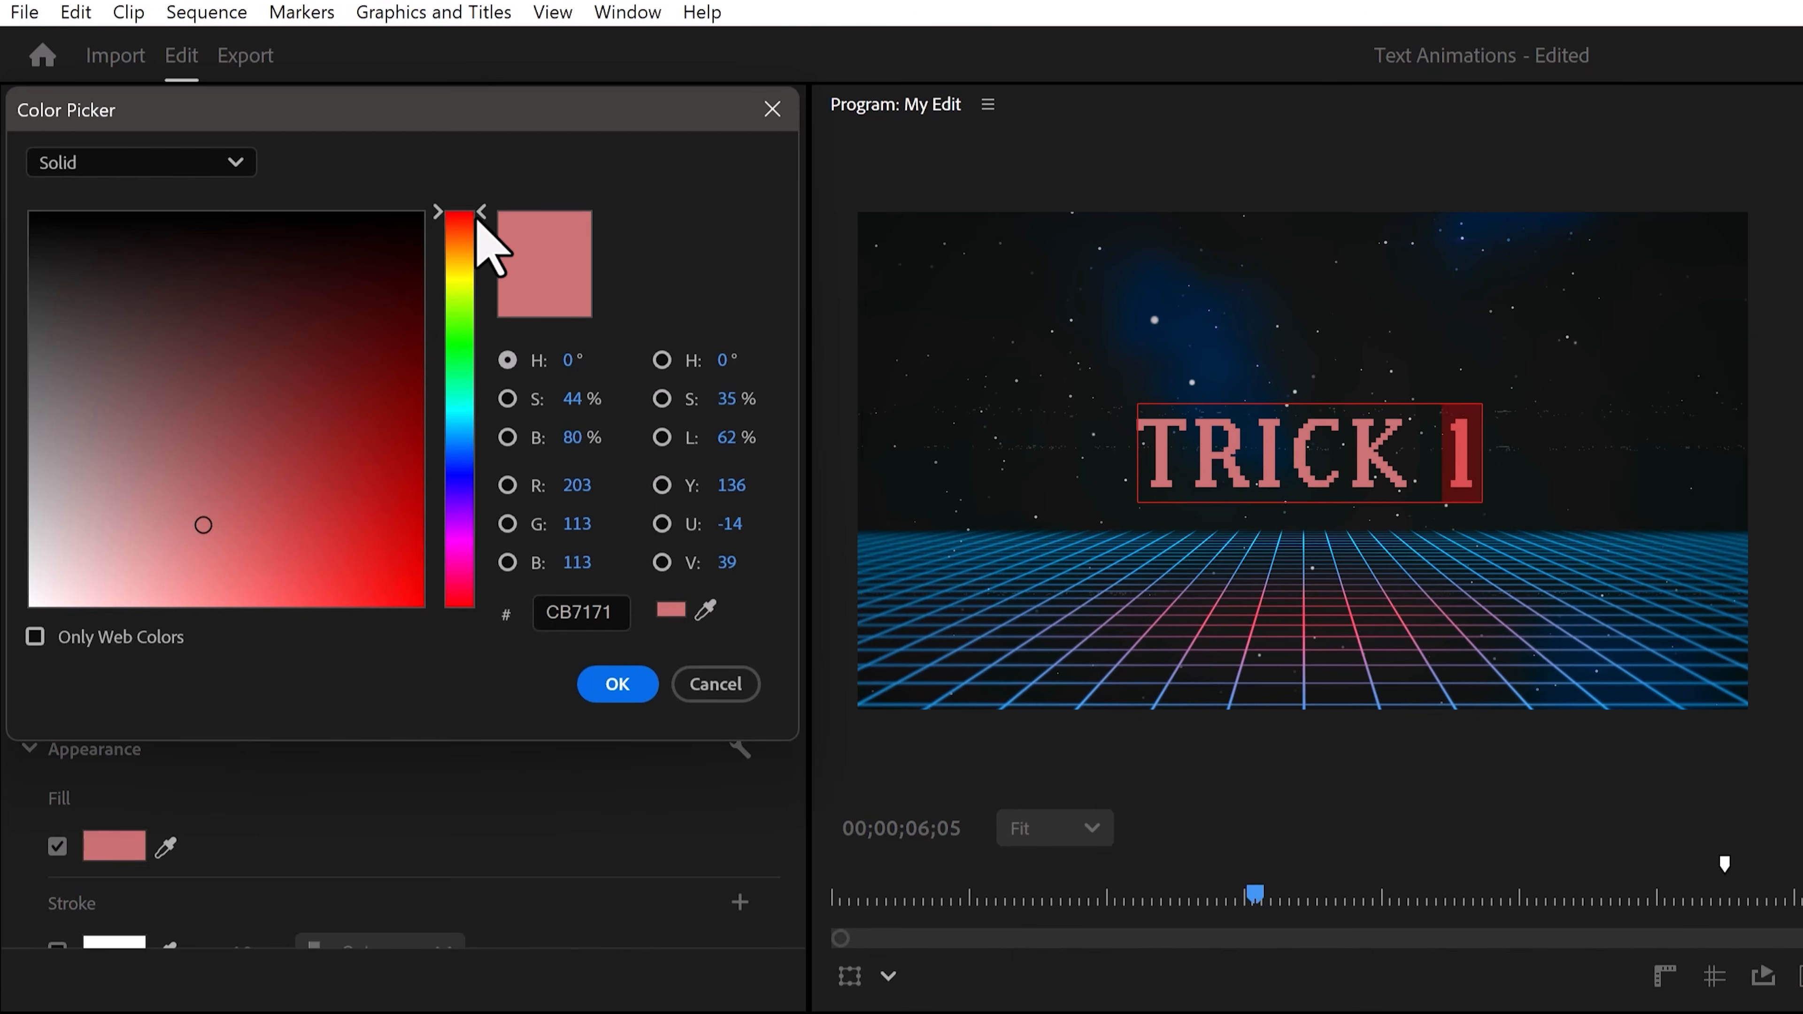
{"action": "left_click_drag", "start_coordinate": [474, 227], "coordinate": [488, 425]}
{"action": "left_click_drag", "start_coordinate": [193, 543], "coordinate": [222, 576]}
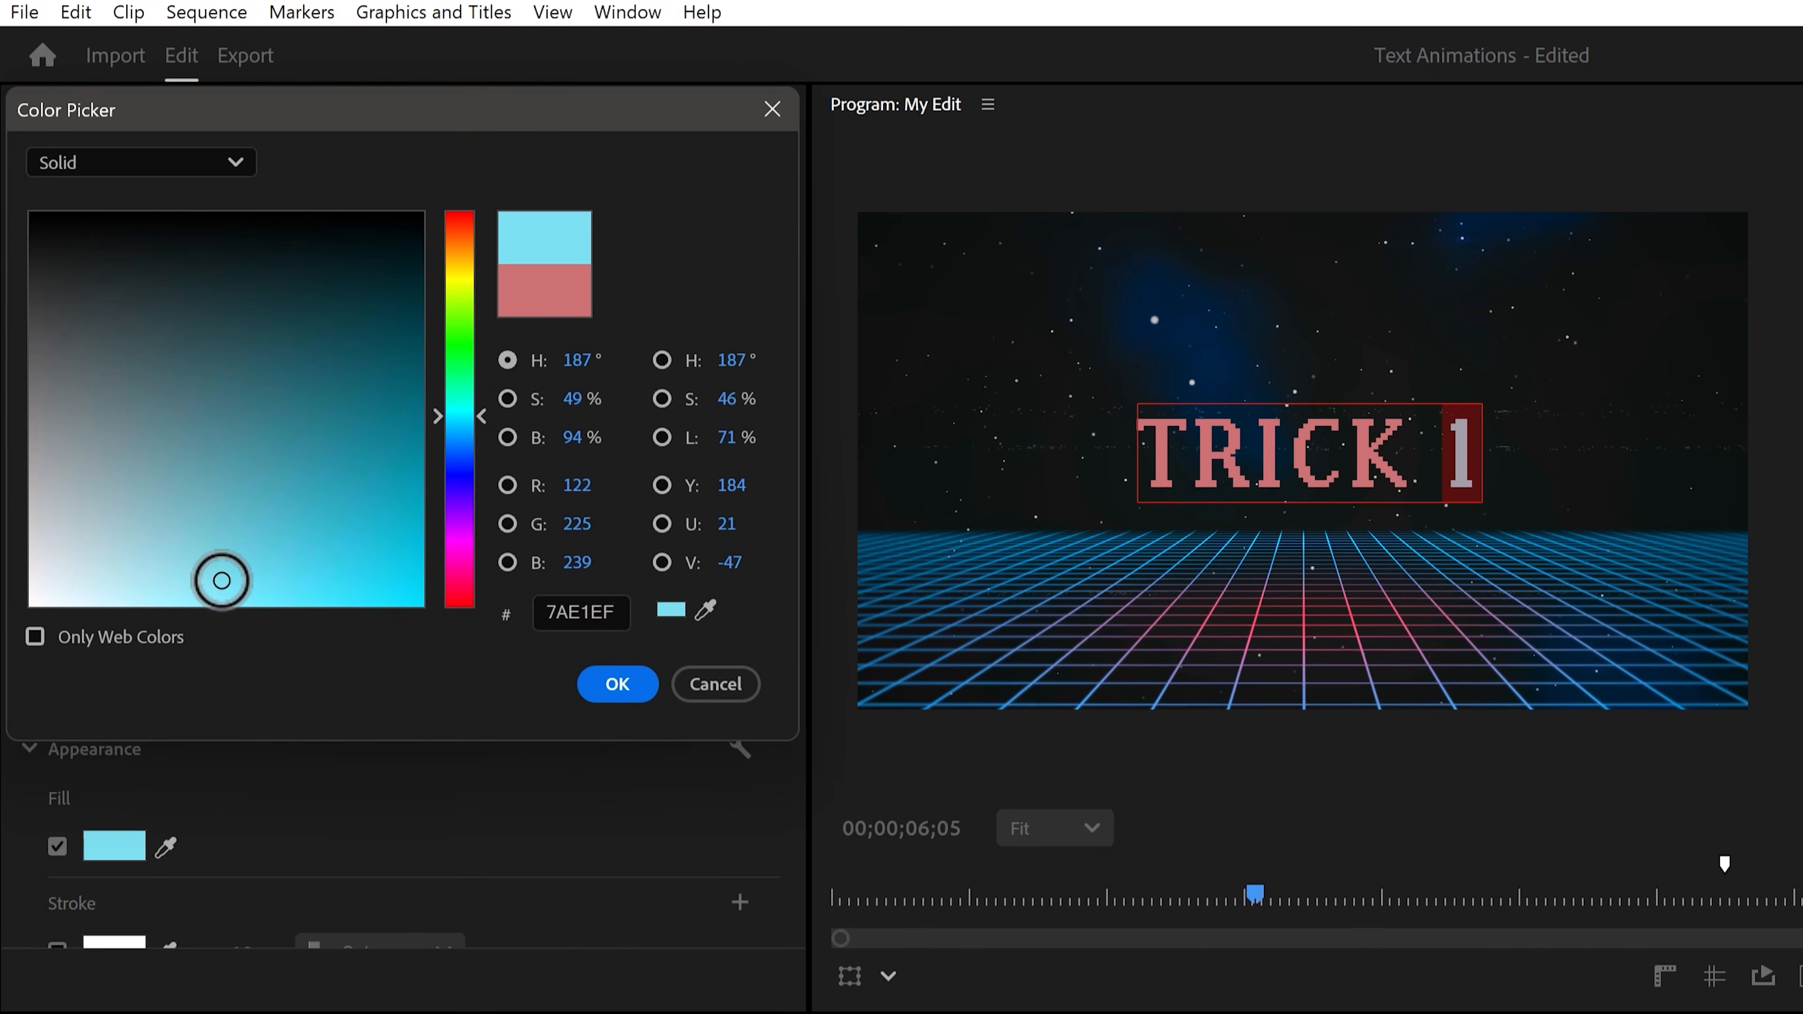
{"action": "left_click", "coordinate": [603, 691]}
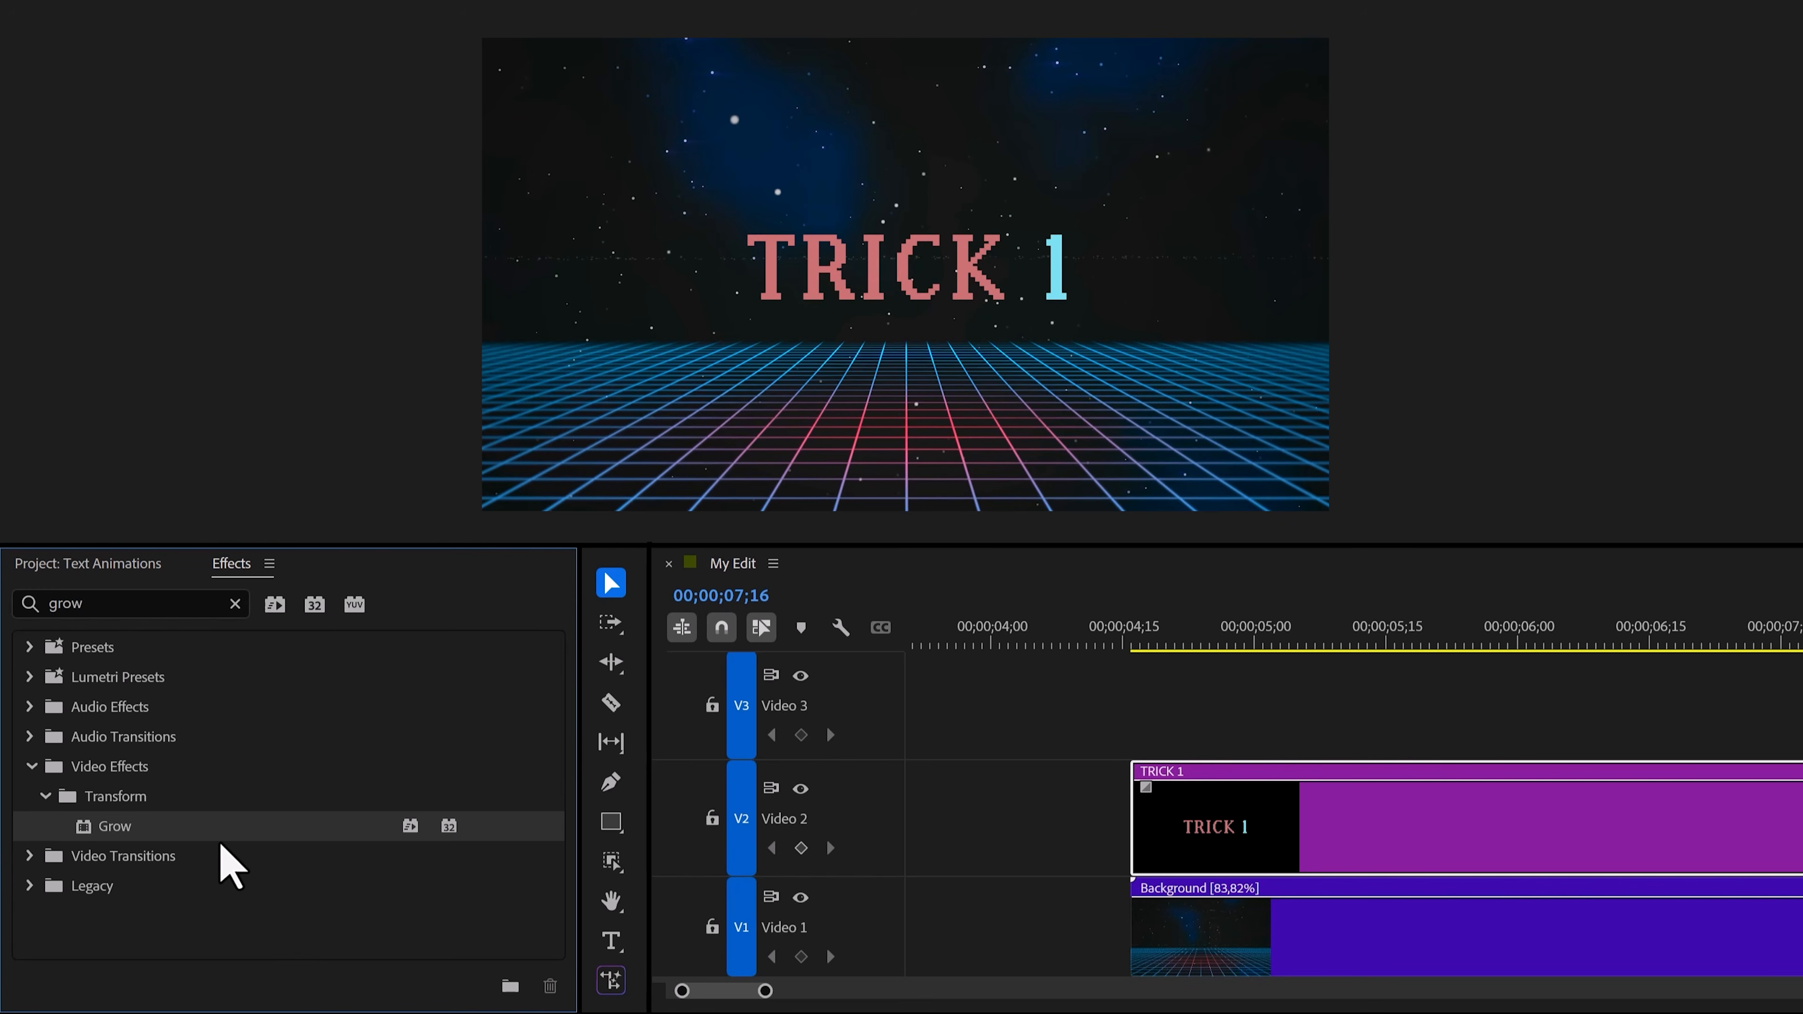
Apply the Grow effect to the TRICK 1 title clip and play back the result.
{"action": "left_click_drag", "start_coordinate": [259, 827], "coordinate": [1238, 820]}
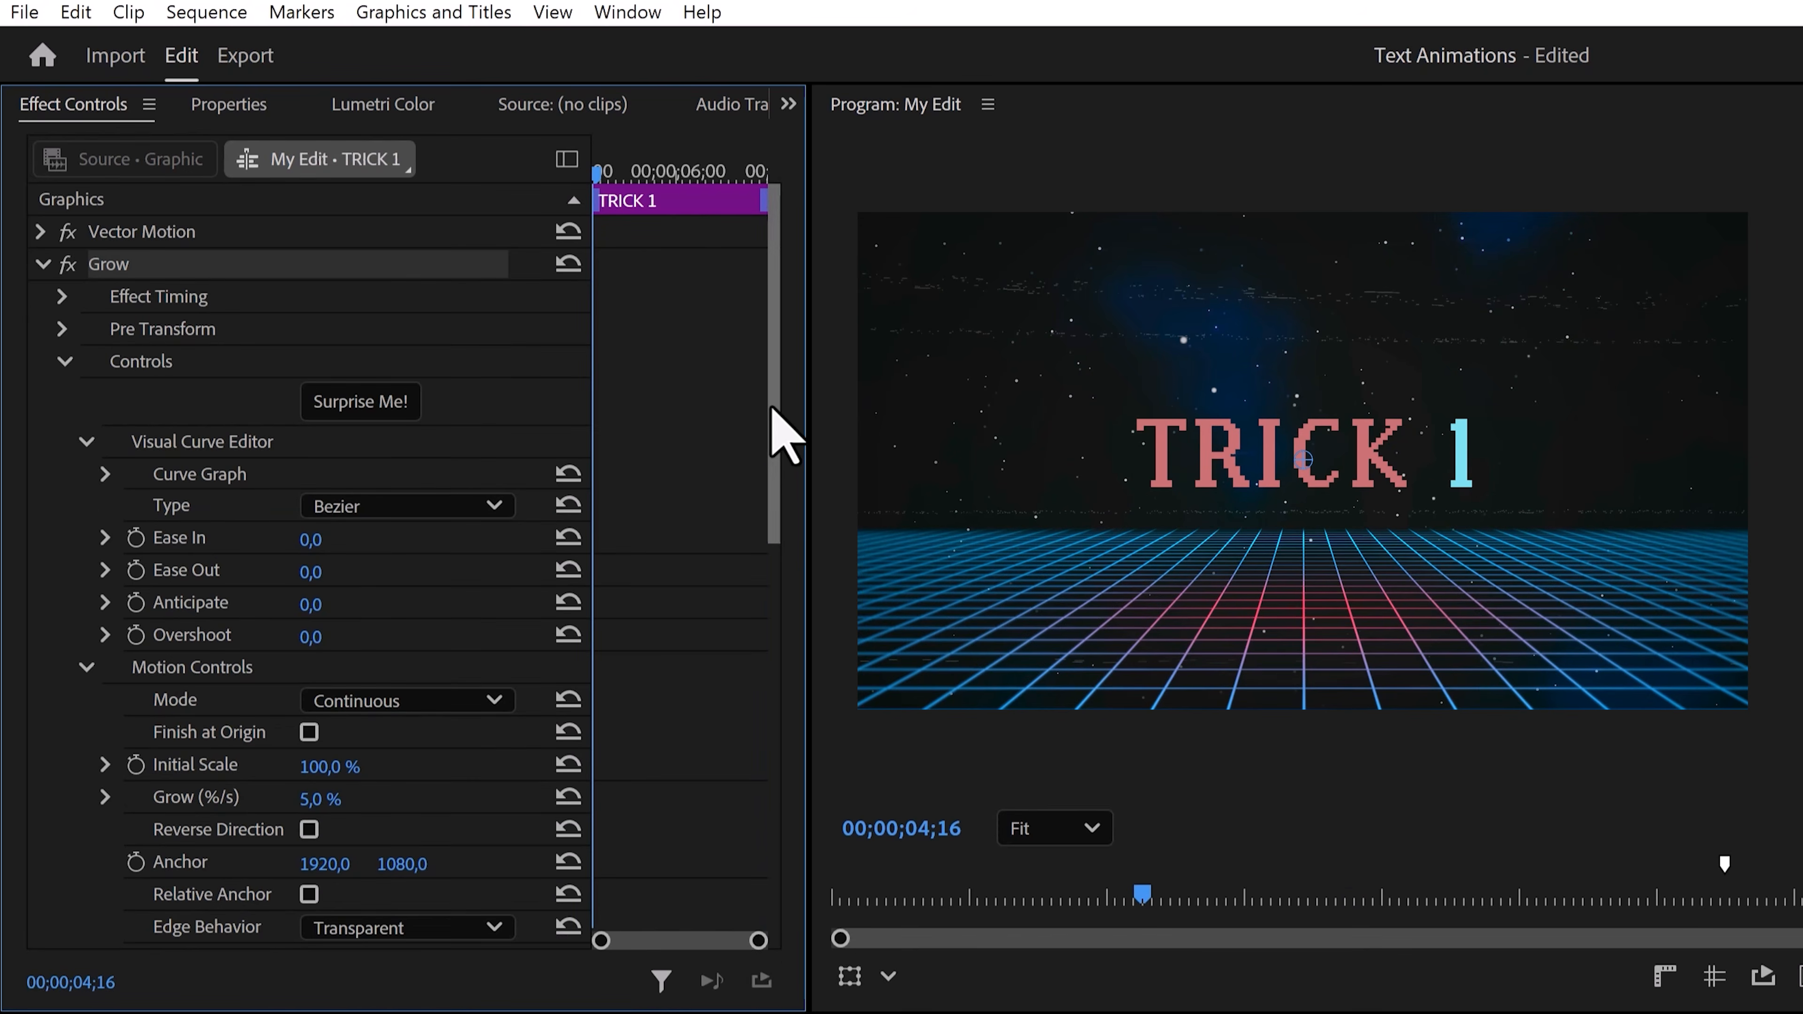
{"action": "mouse_move", "coordinate": [774, 410]}
{"action": "left_mouse_down"}
{"action": "mouse_move", "coordinate": [790, 549]}
{"action": "mouse_move", "coordinate": [797, 419]}
{"action": "left_mouse_up"}
{"action": "key", "text": "space"}
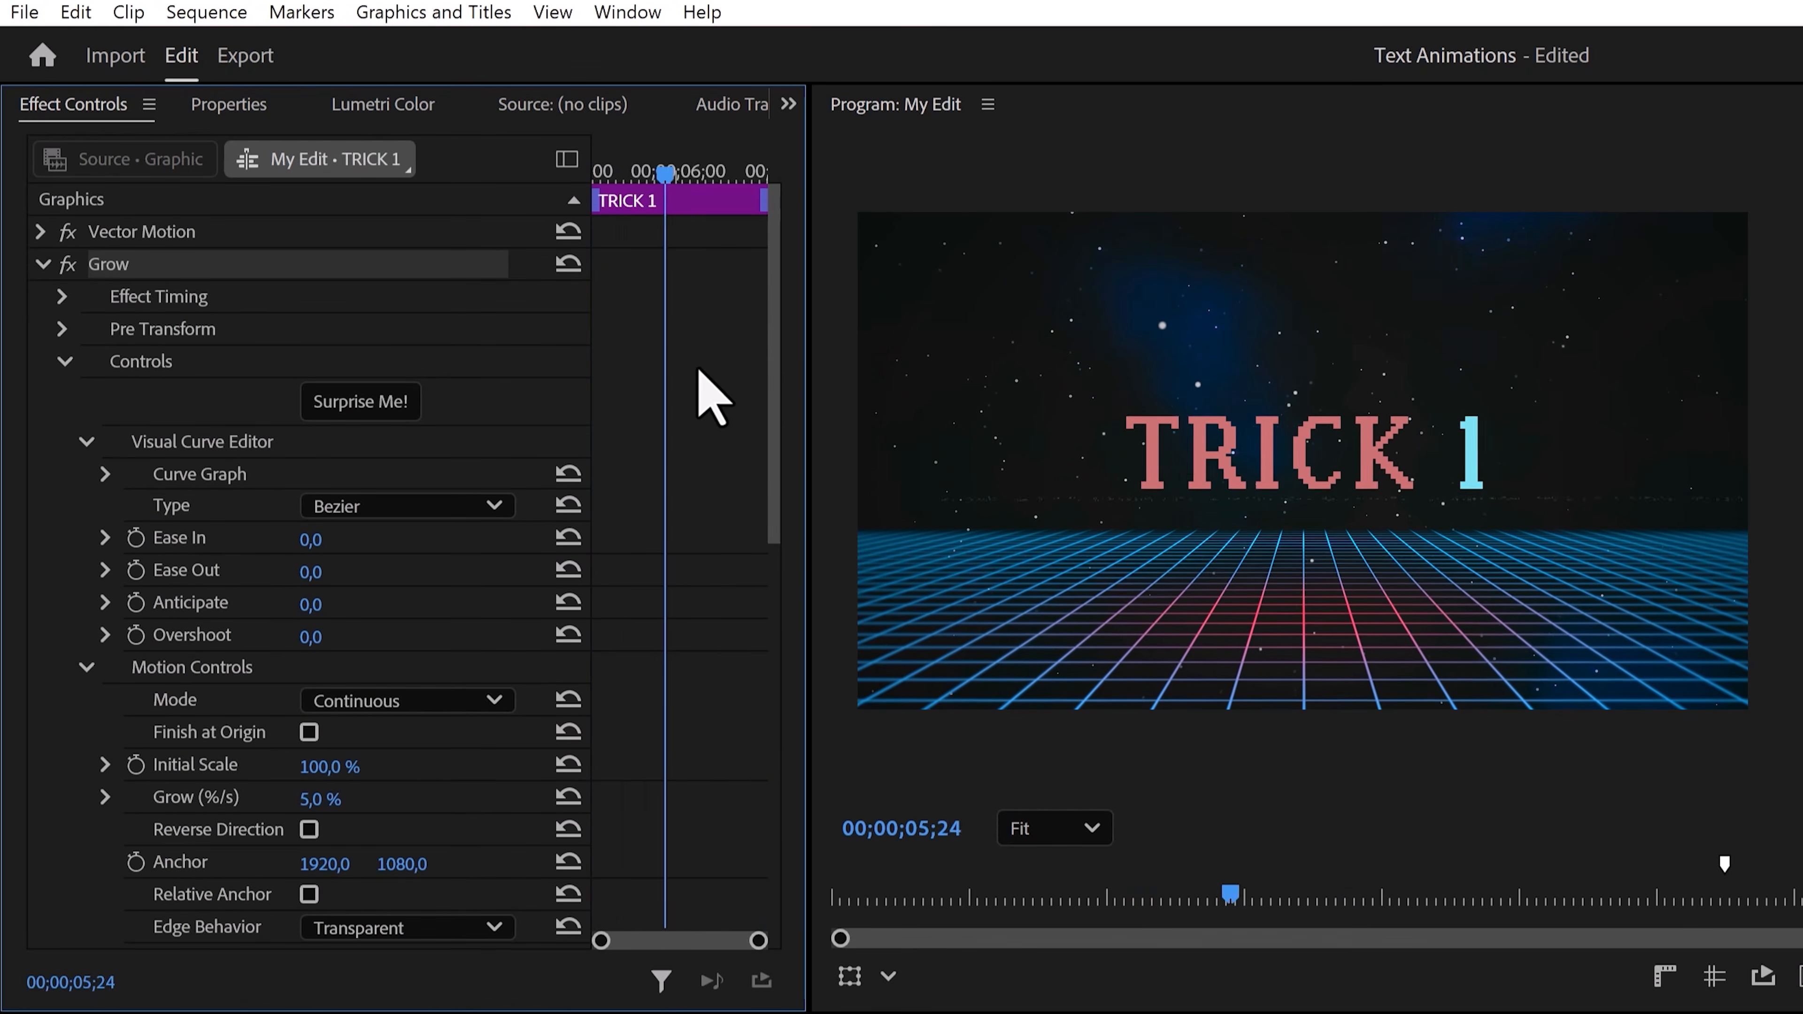
Set the Grow effect's Grow (%/s) to 3 on the title clip.
{"action": "left_click_drag", "start_coordinate": [690, 173], "coordinate": [628, 183]}
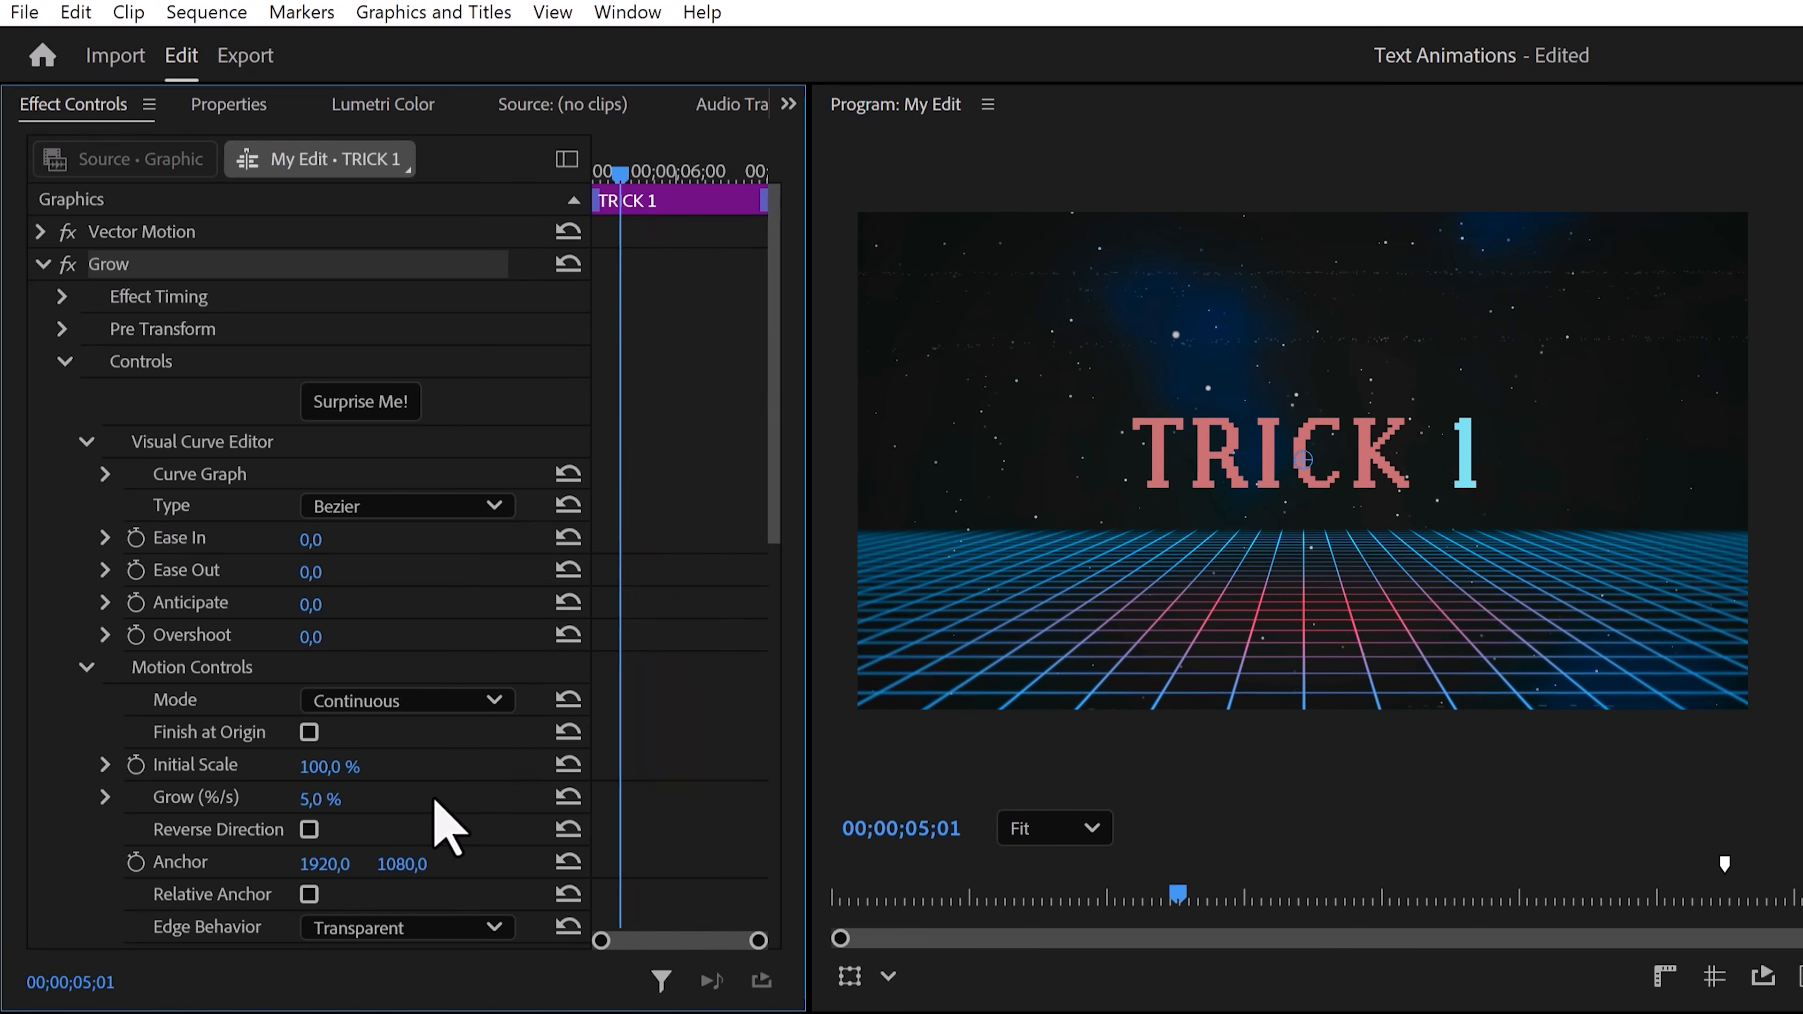
{"action": "left_click", "coordinate": [348, 797]}
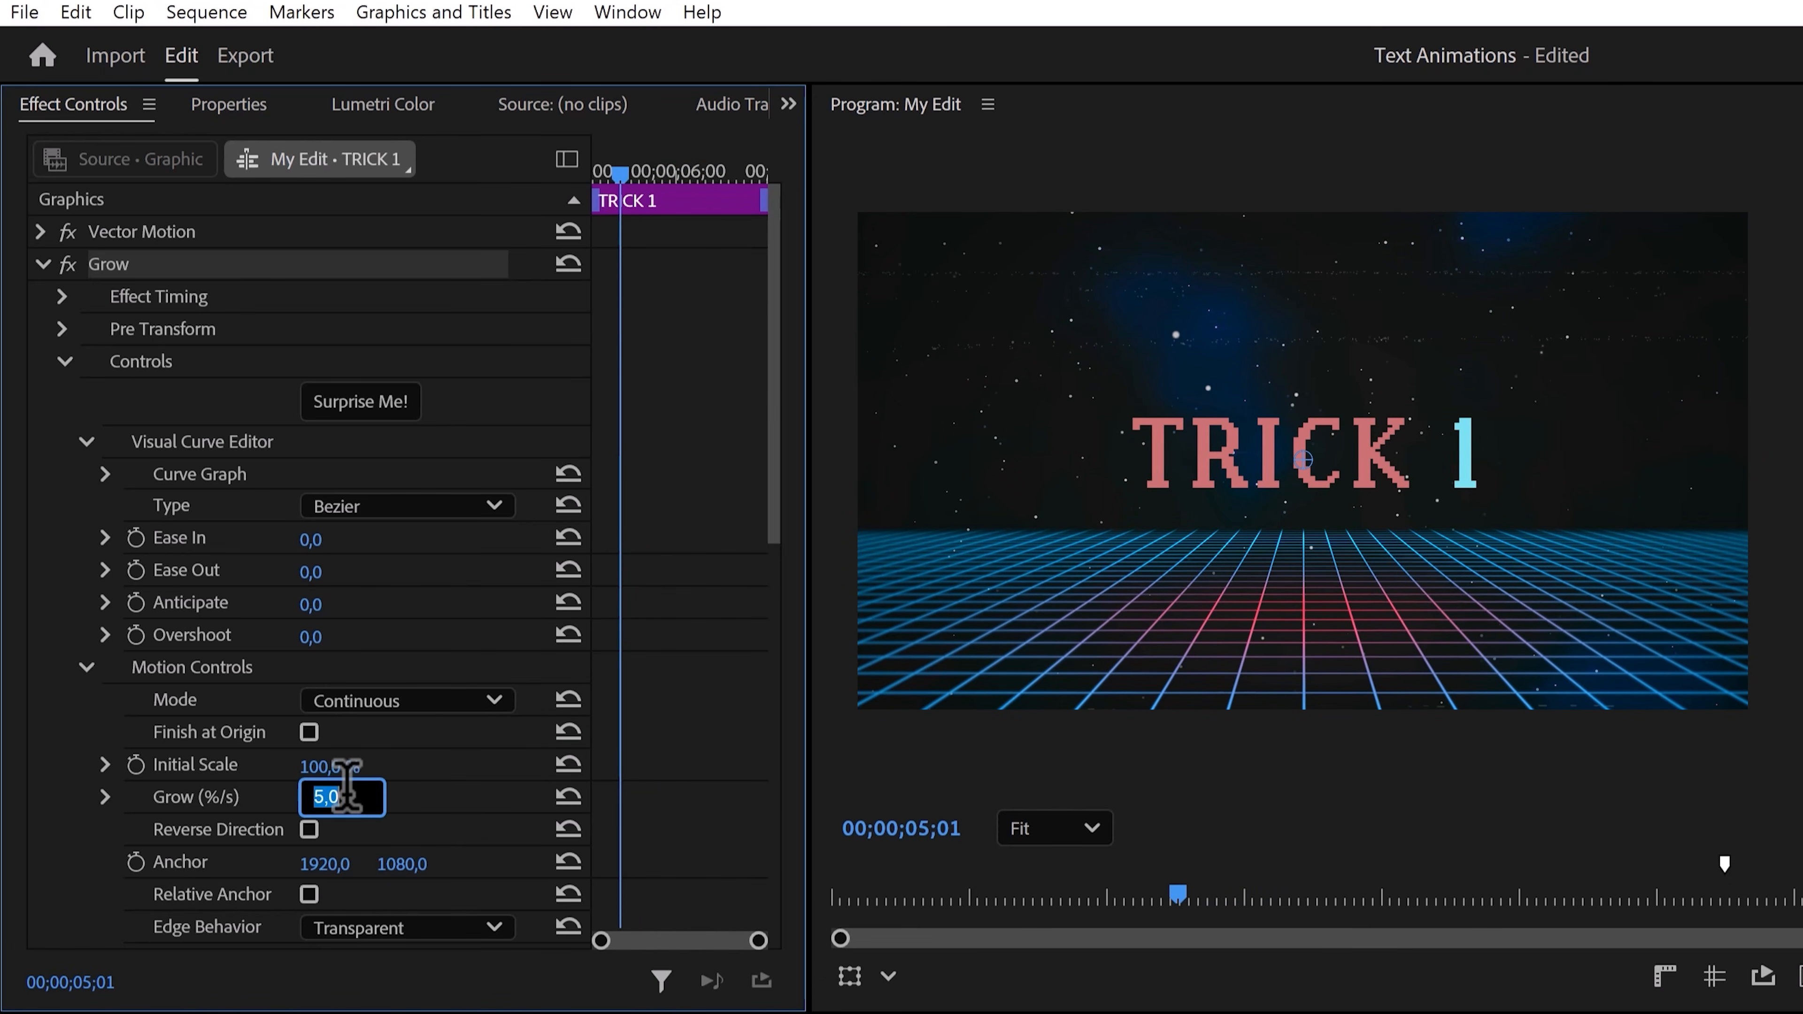
{"action": "key", "text": "Return"}
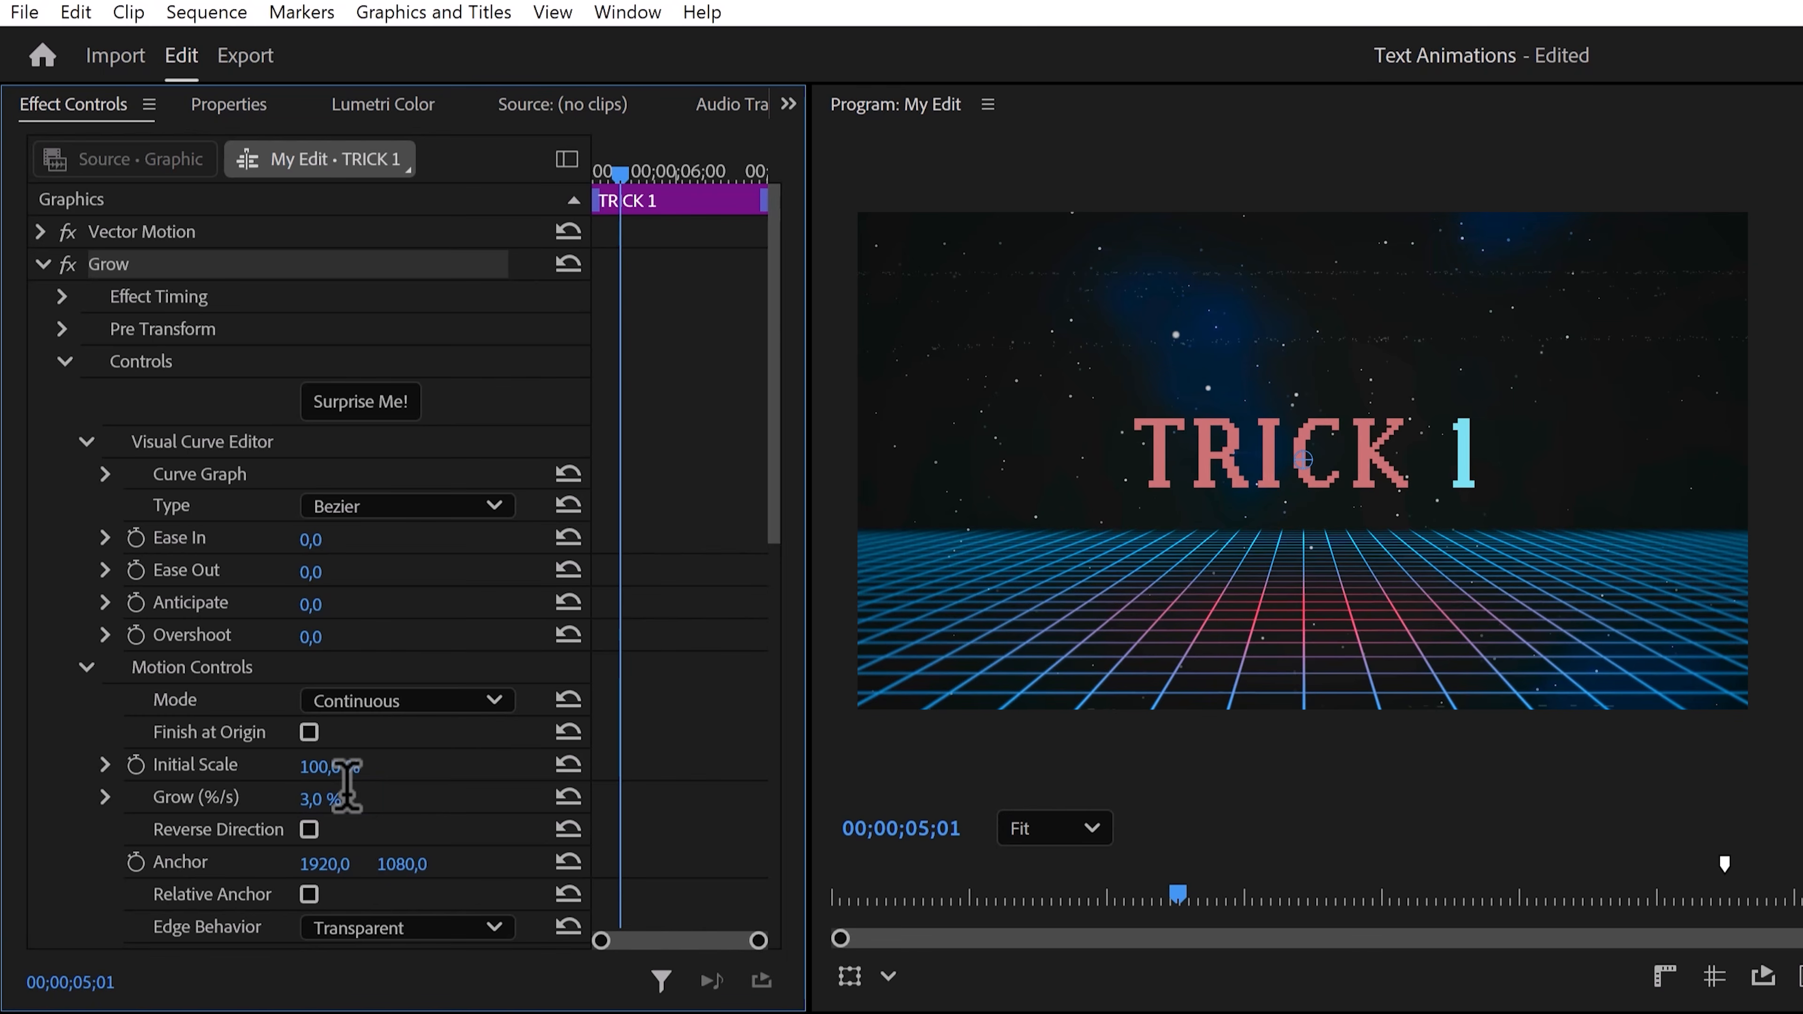
{"action": "mouse_move", "coordinate": [625, 176]}
{"action": "left_mouse_down"}
{"action": "mouse_move", "coordinate": [598, 174]}
{"action": "mouse_move", "coordinate": [736, 181]}
{"action": "mouse_move", "coordinate": [656, 179]}
{"action": "mouse_move", "coordinate": [712, 179]}
{"action": "mouse_move", "coordinate": [642, 155]}
{"action": "left_mouse_up"}
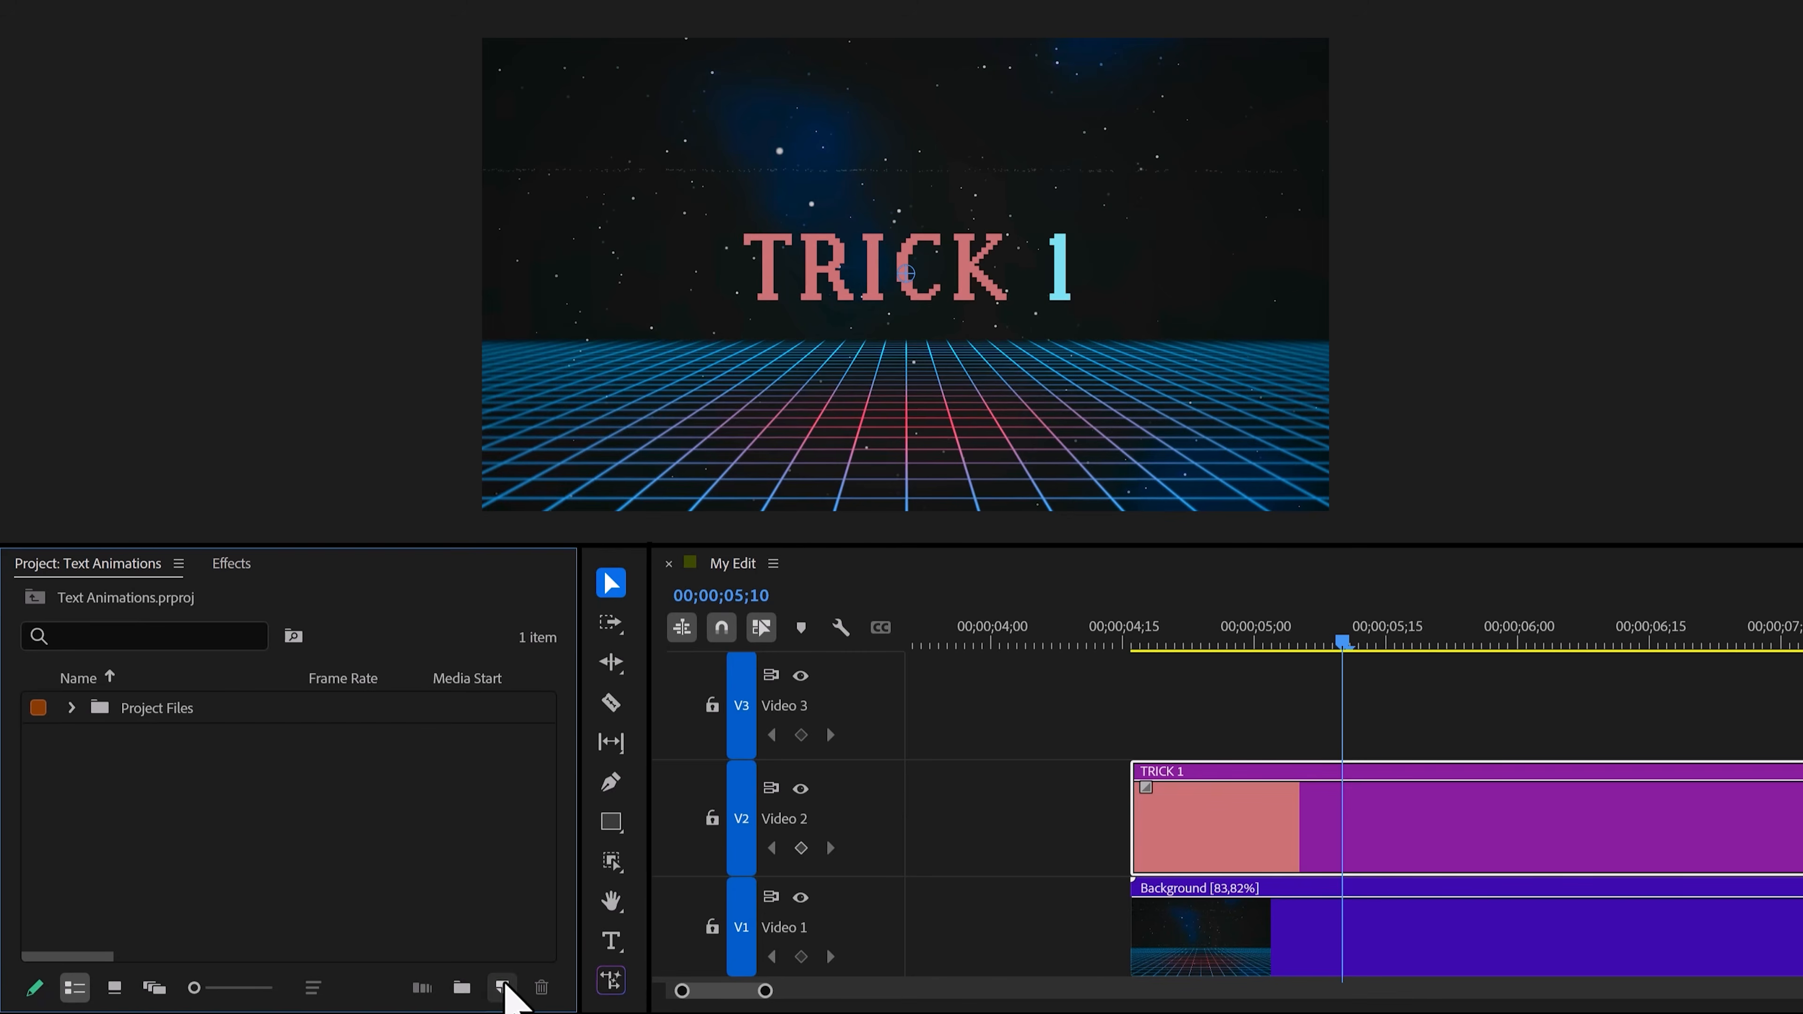
Create a new adjustment layer and place it on Video 3 above the TRICK 1 clip.
{"action": "left_click", "coordinate": [502, 987]}
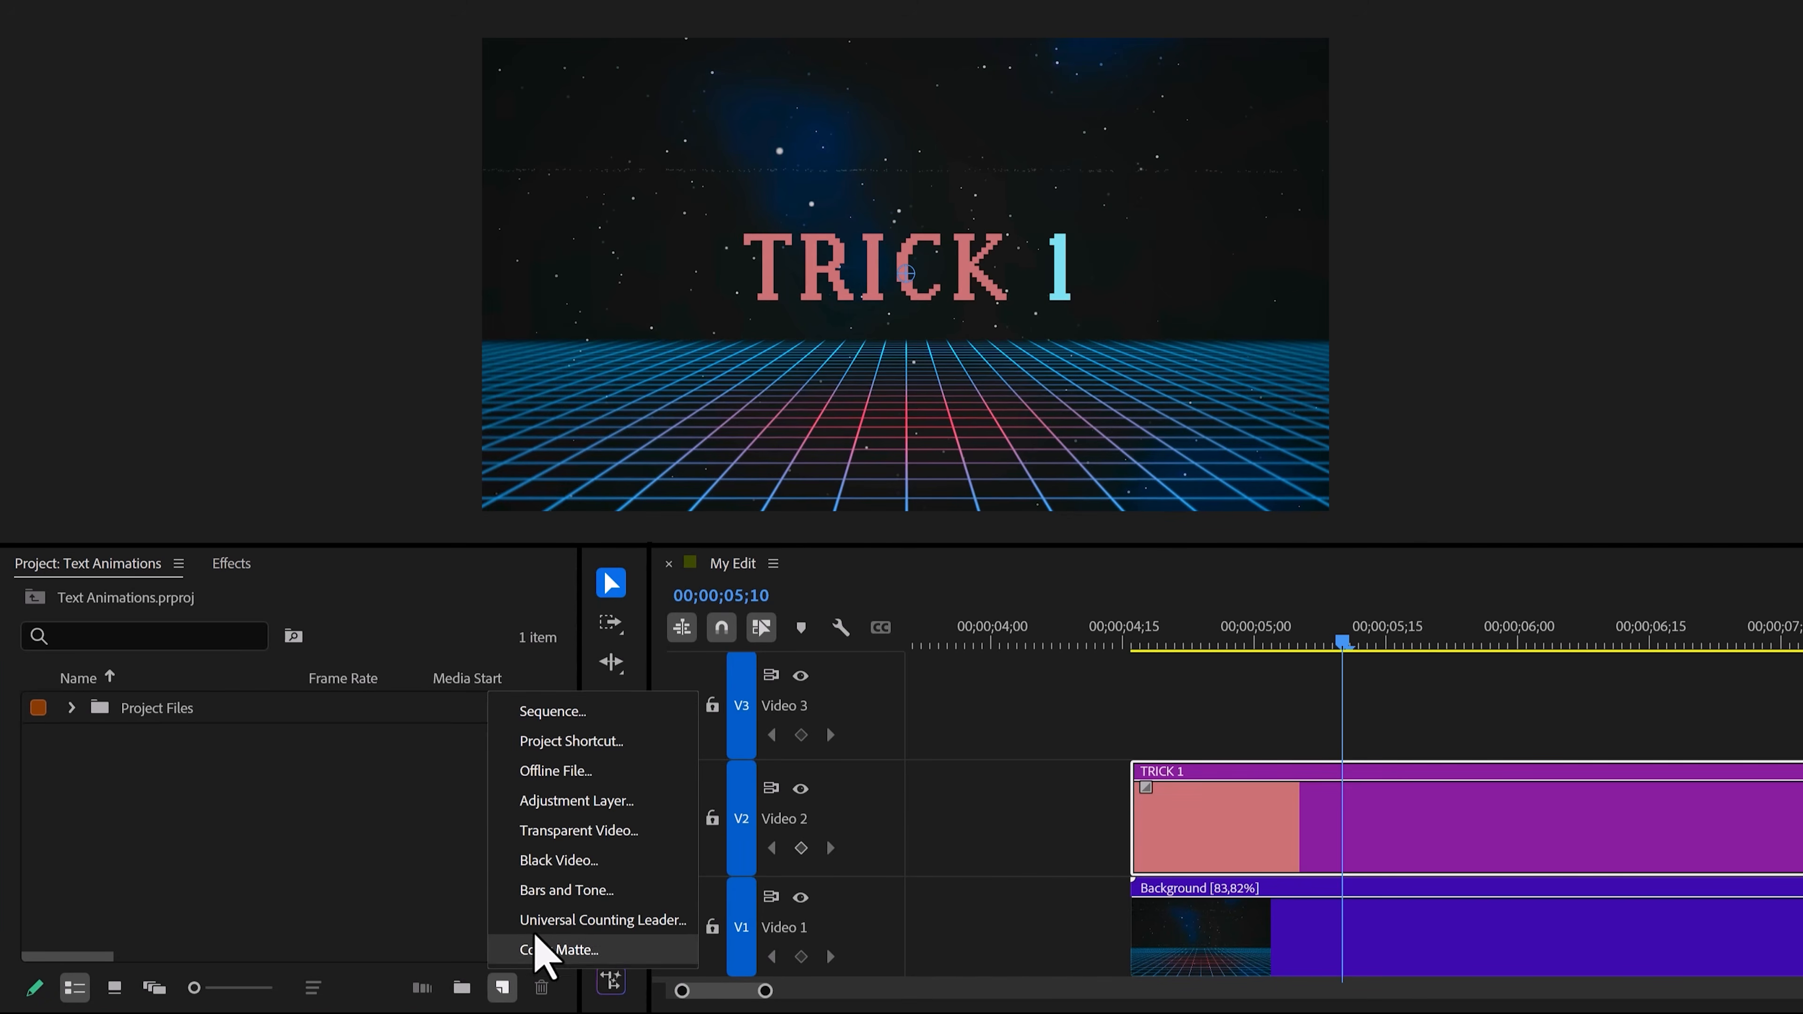
{"action": "left_click", "coordinate": [573, 800]}
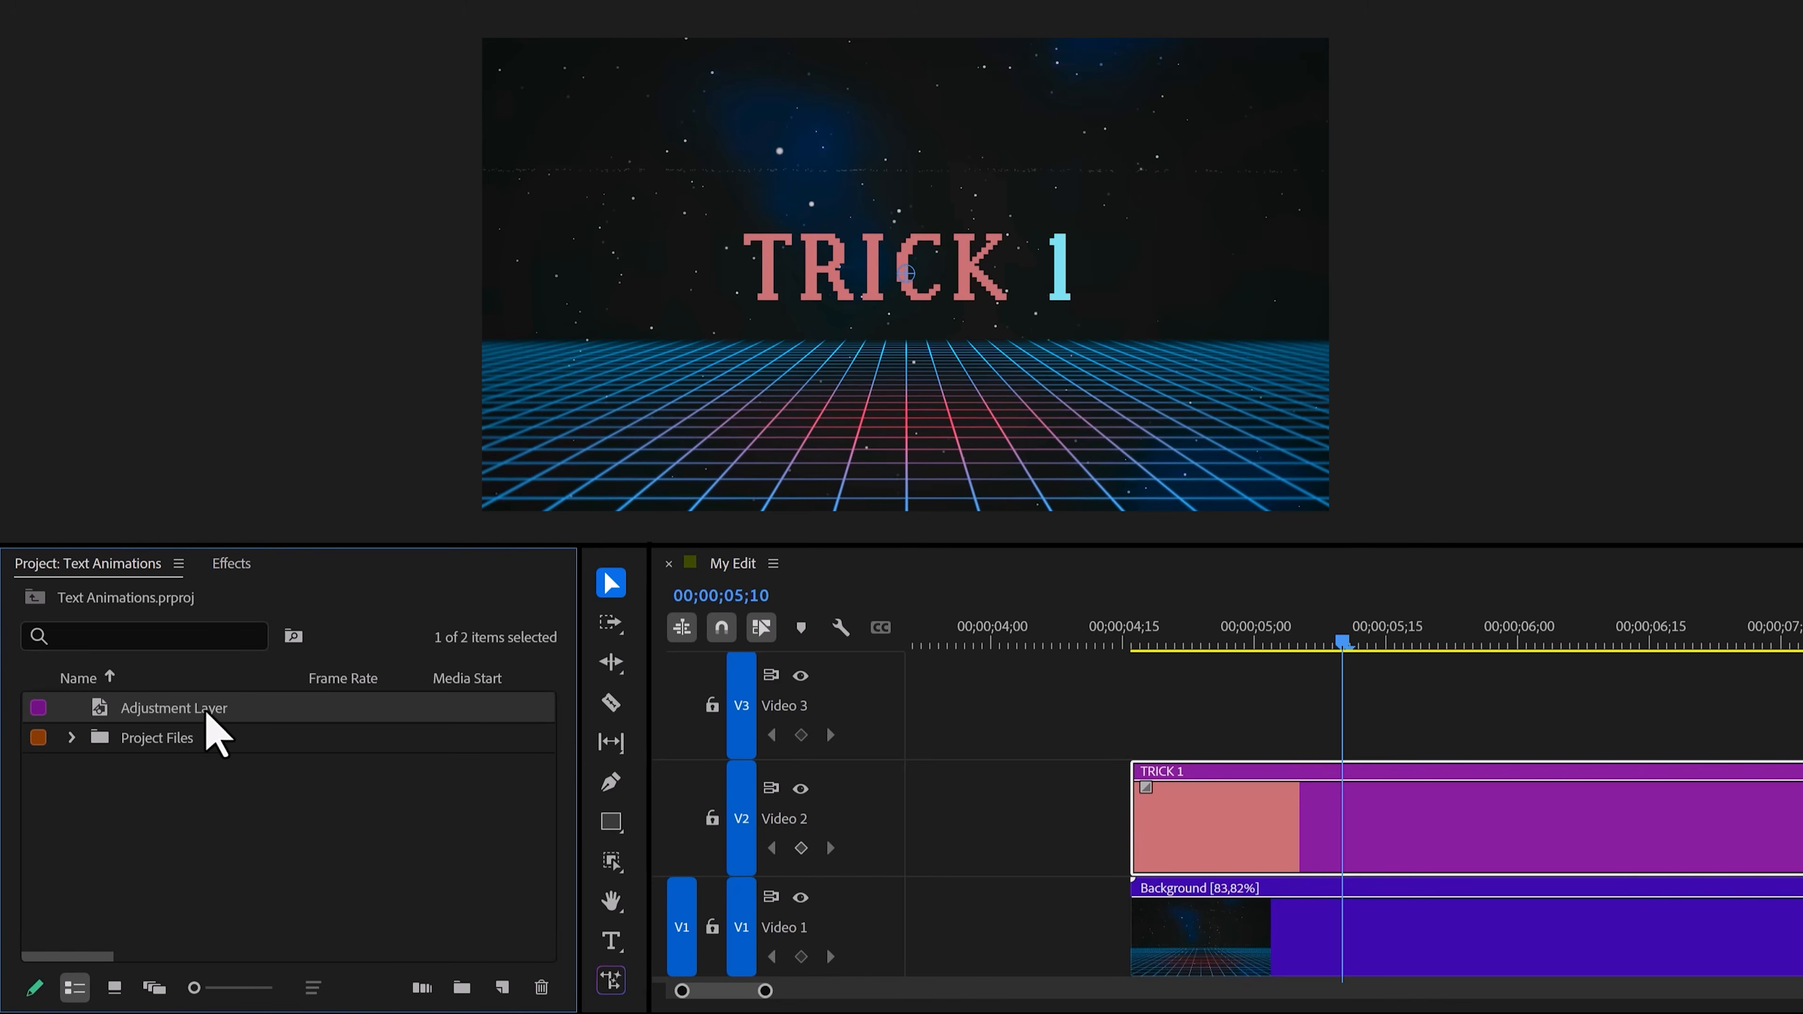
{"action": "left_click_drag", "start_coordinate": [213, 736], "coordinate": [1119, 711]}
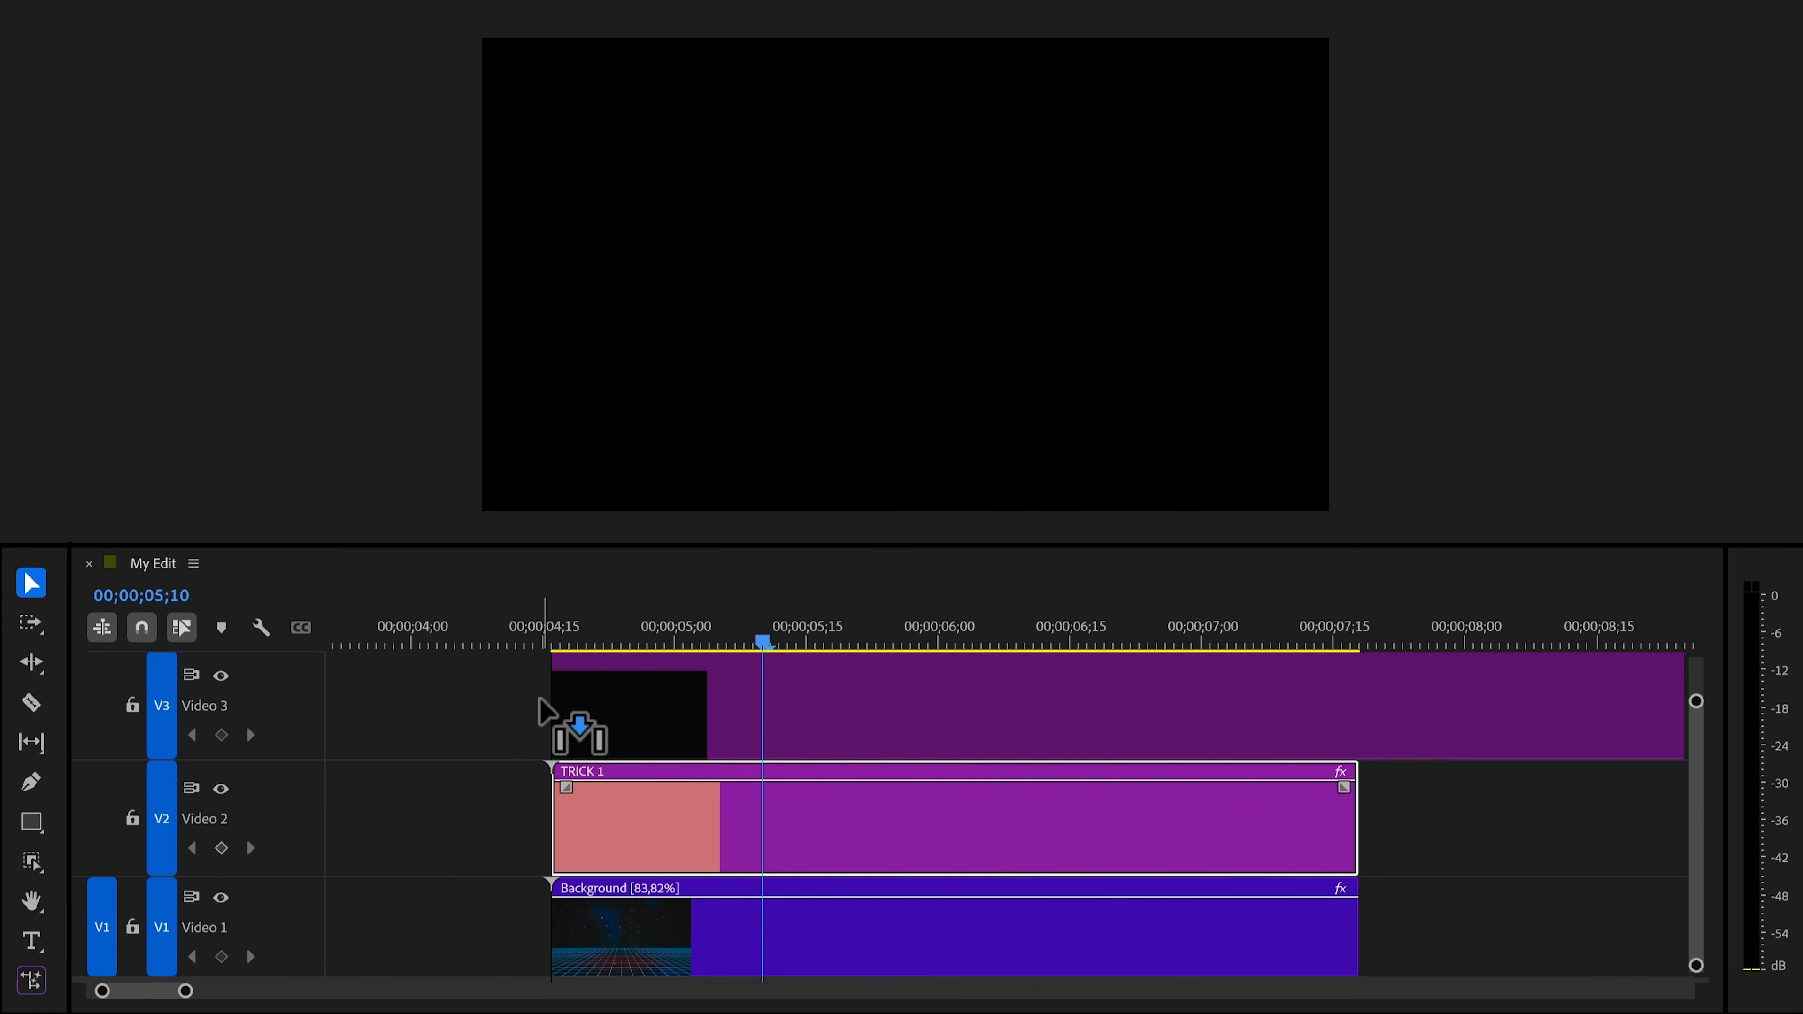
{"action": "left_click_drag", "start_coordinate": [538, 699], "coordinate": [535, 692]}
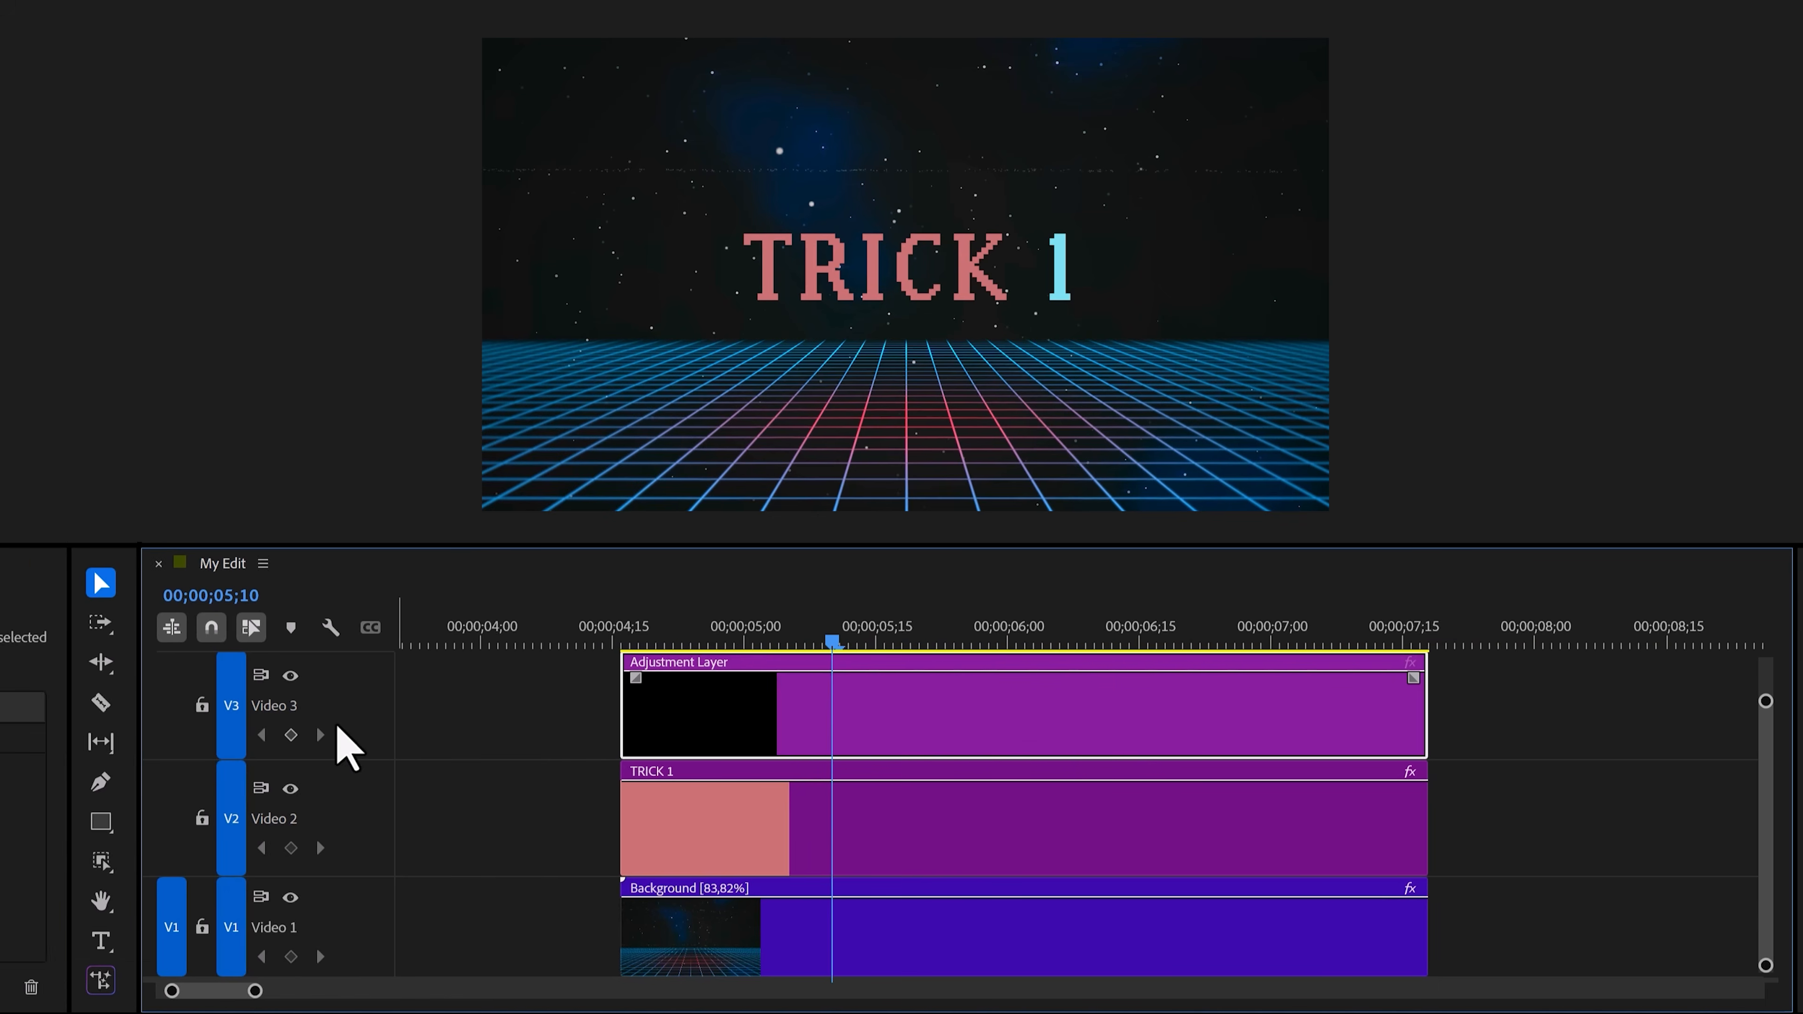
Find the Volumetric Rays effect and apply it to the adjustment layer.
{"action": "left_click", "coordinate": [238, 568]}
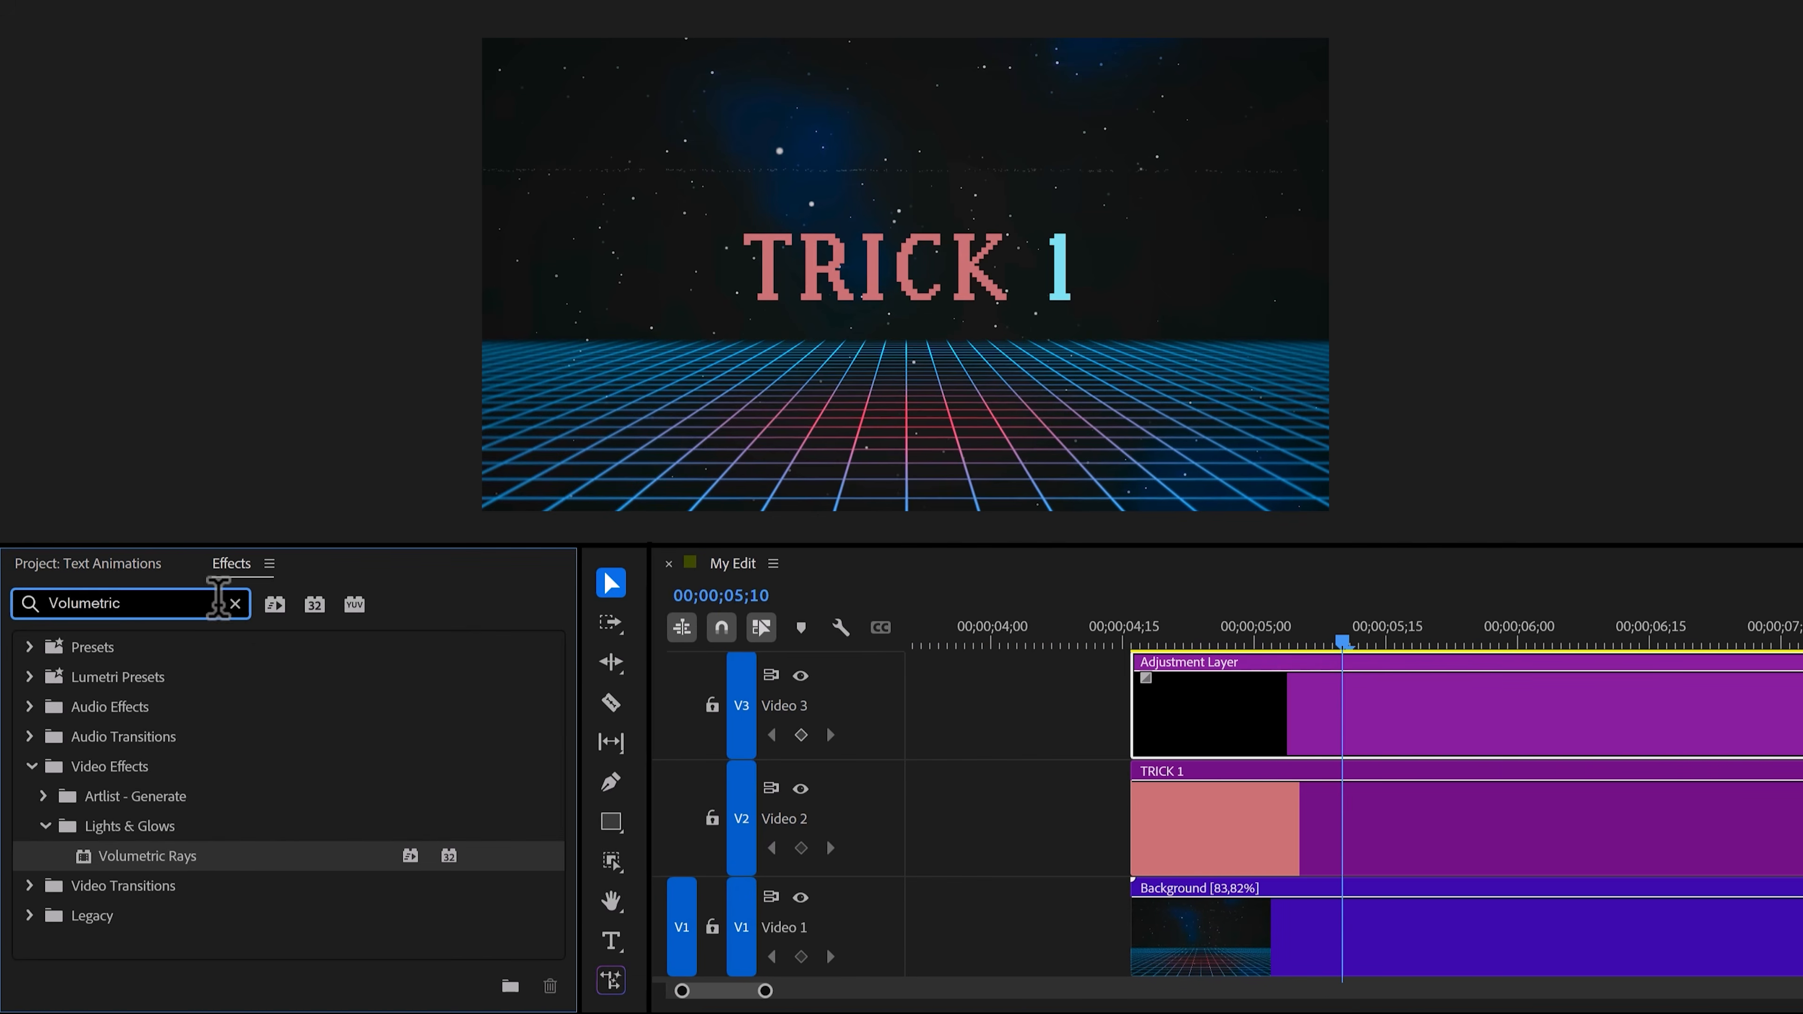
{"action": "left_click", "coordinate": [193, 861]}
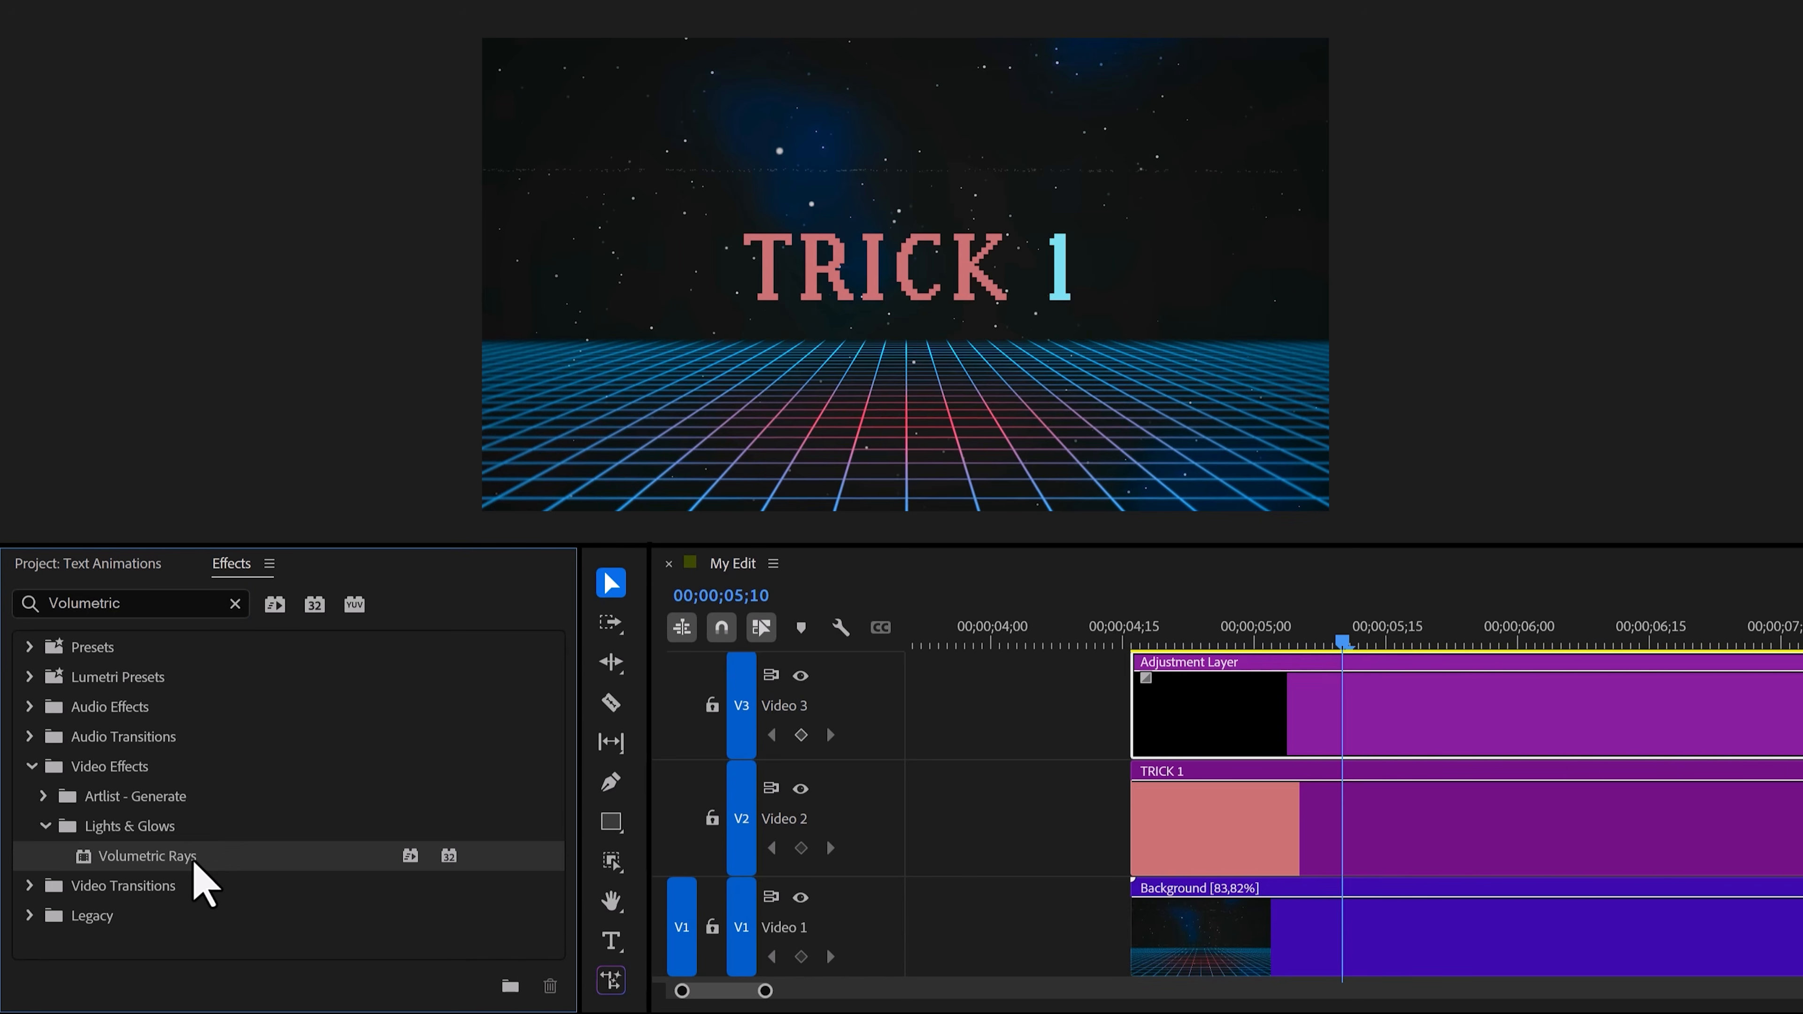
{"action": "left_click_drag", "start_coordinate": [202, 884], "coordinate": [1206, 717]}
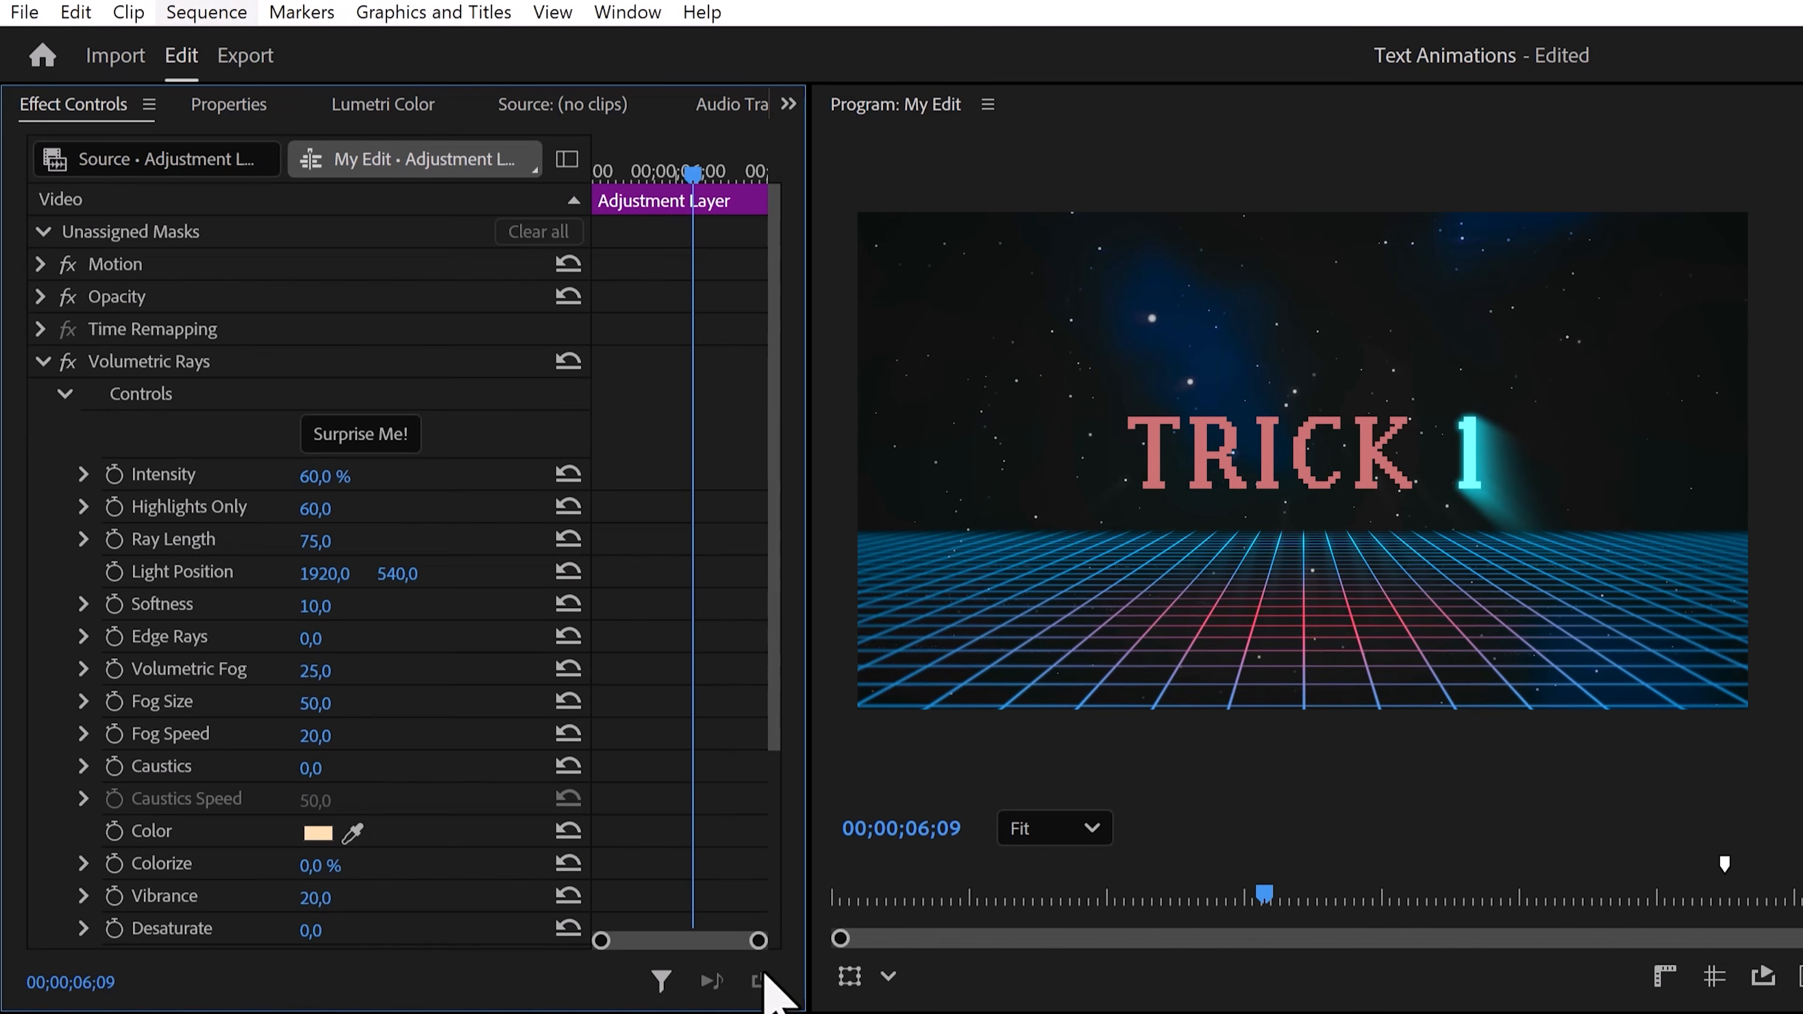
{"action": "scroll", "coordinate": [724, 716], "scroll_direction": "down", "scroll_amount": 5}
{"action": "scroll", "coordinate": [726, 693], "scroll_direction": "up", "scroll_amount": 3}
{"action": "scroll", "coordinate": [738, 717], "scroll_direction": "up", "scroll_amount": 2}
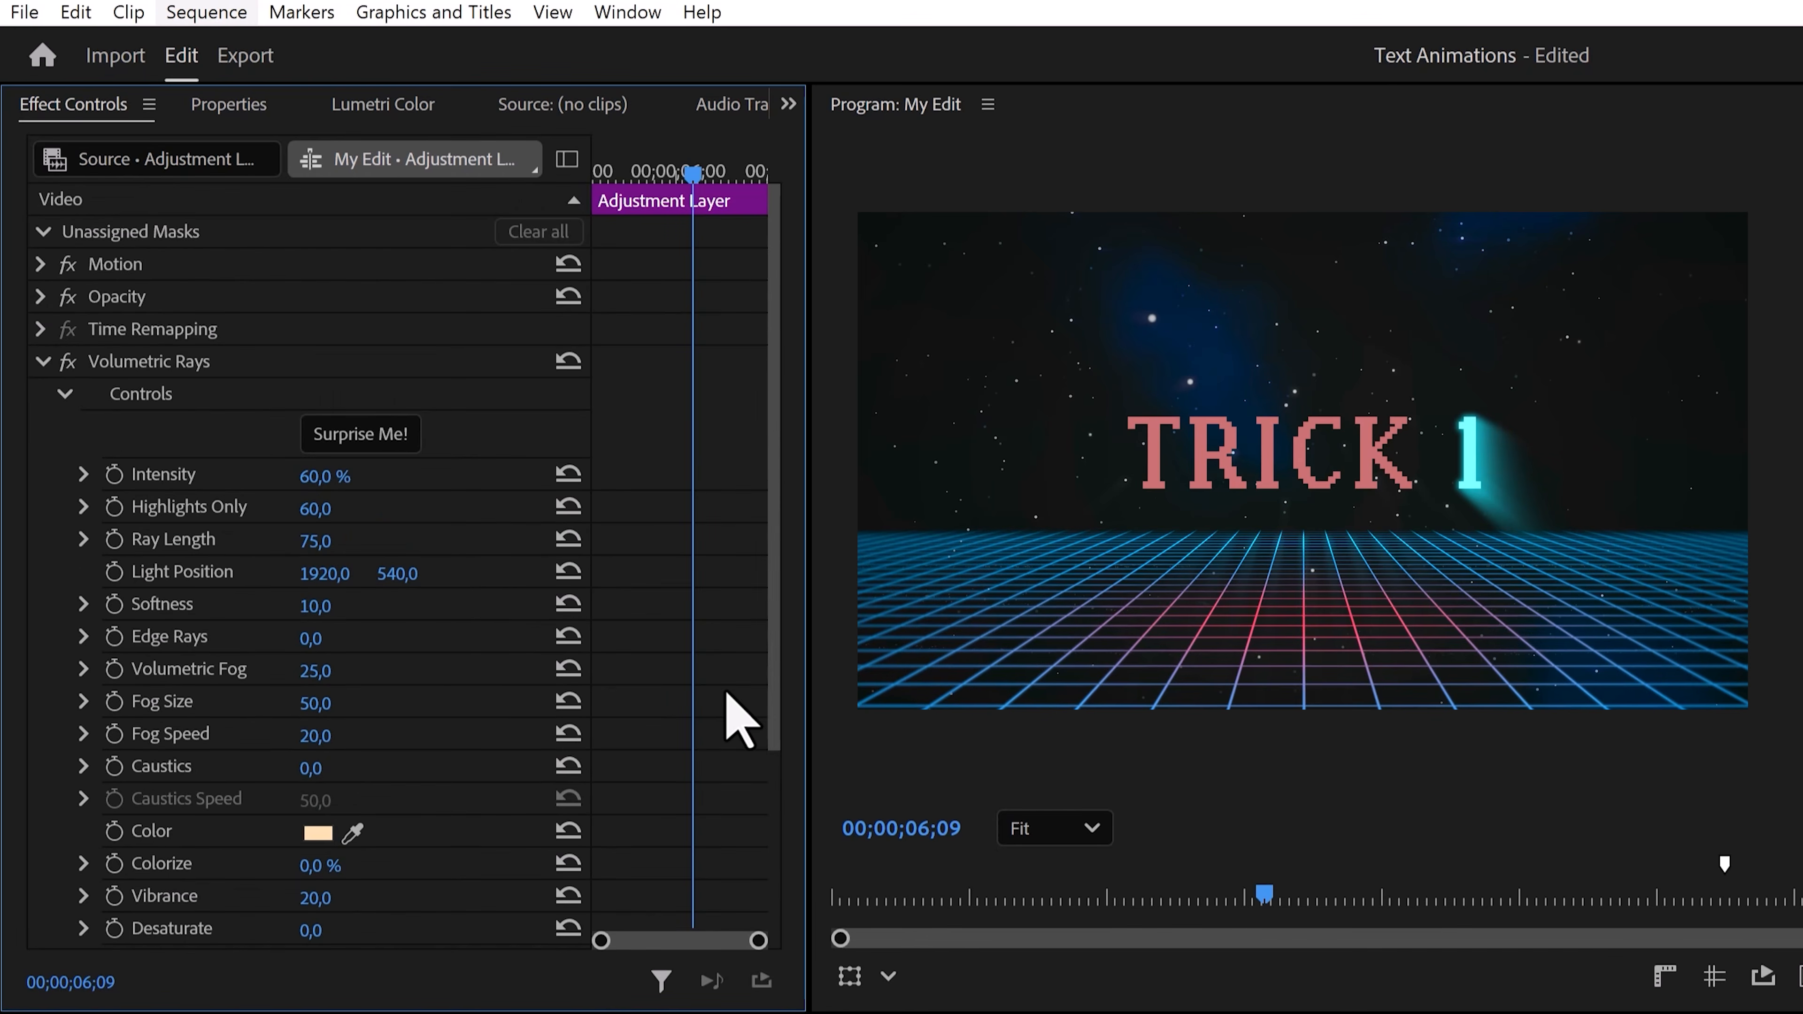
Tune Volumetric Rays: Intensity 32 %, Highlights Only 0, then shorten the ray length and shift the light position.
{"action": "left_click_drag", "start_coordinate": [334, 476], "coordinate": [316, 540]}
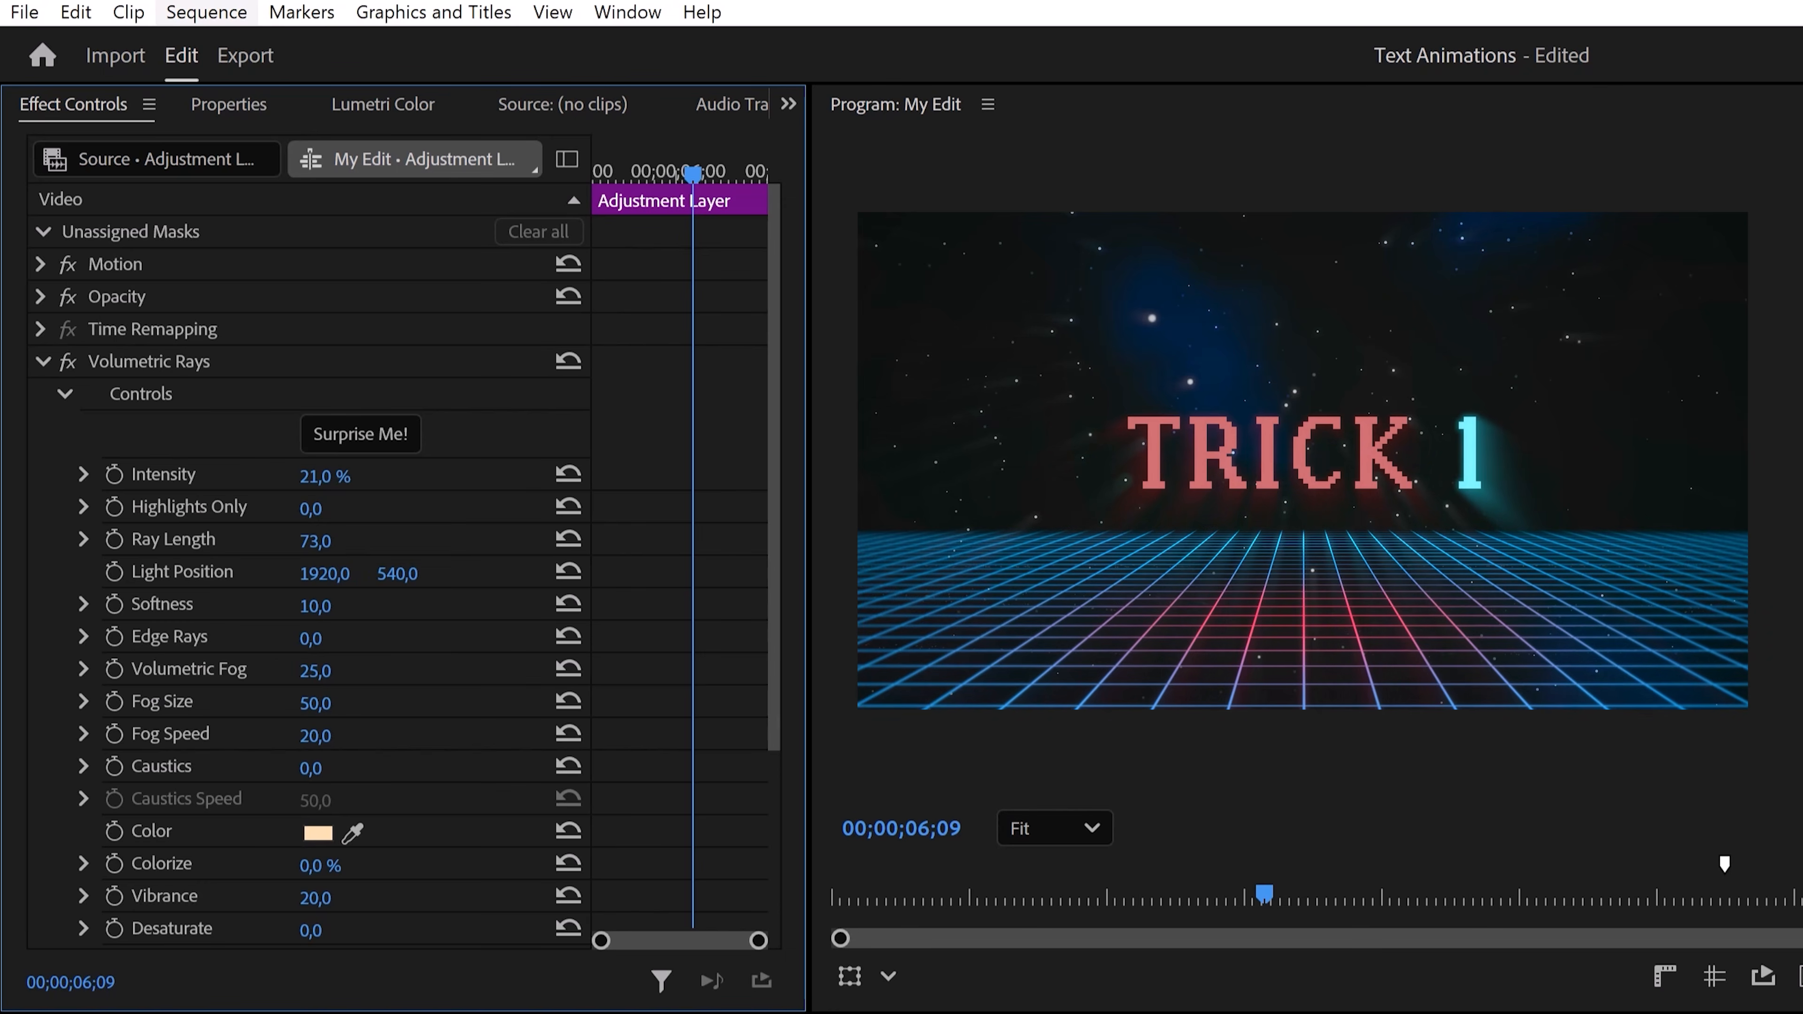
{"action": "mouse_move", "coordinate": [320, 475]}
{"action": "left_mouse_down"}
{"action": "mouse_move", "coordinate": [299, 476]}
{"action": "mouse_move", "coordinate": [328, 475]}
{"action": "left_mouse_up"}
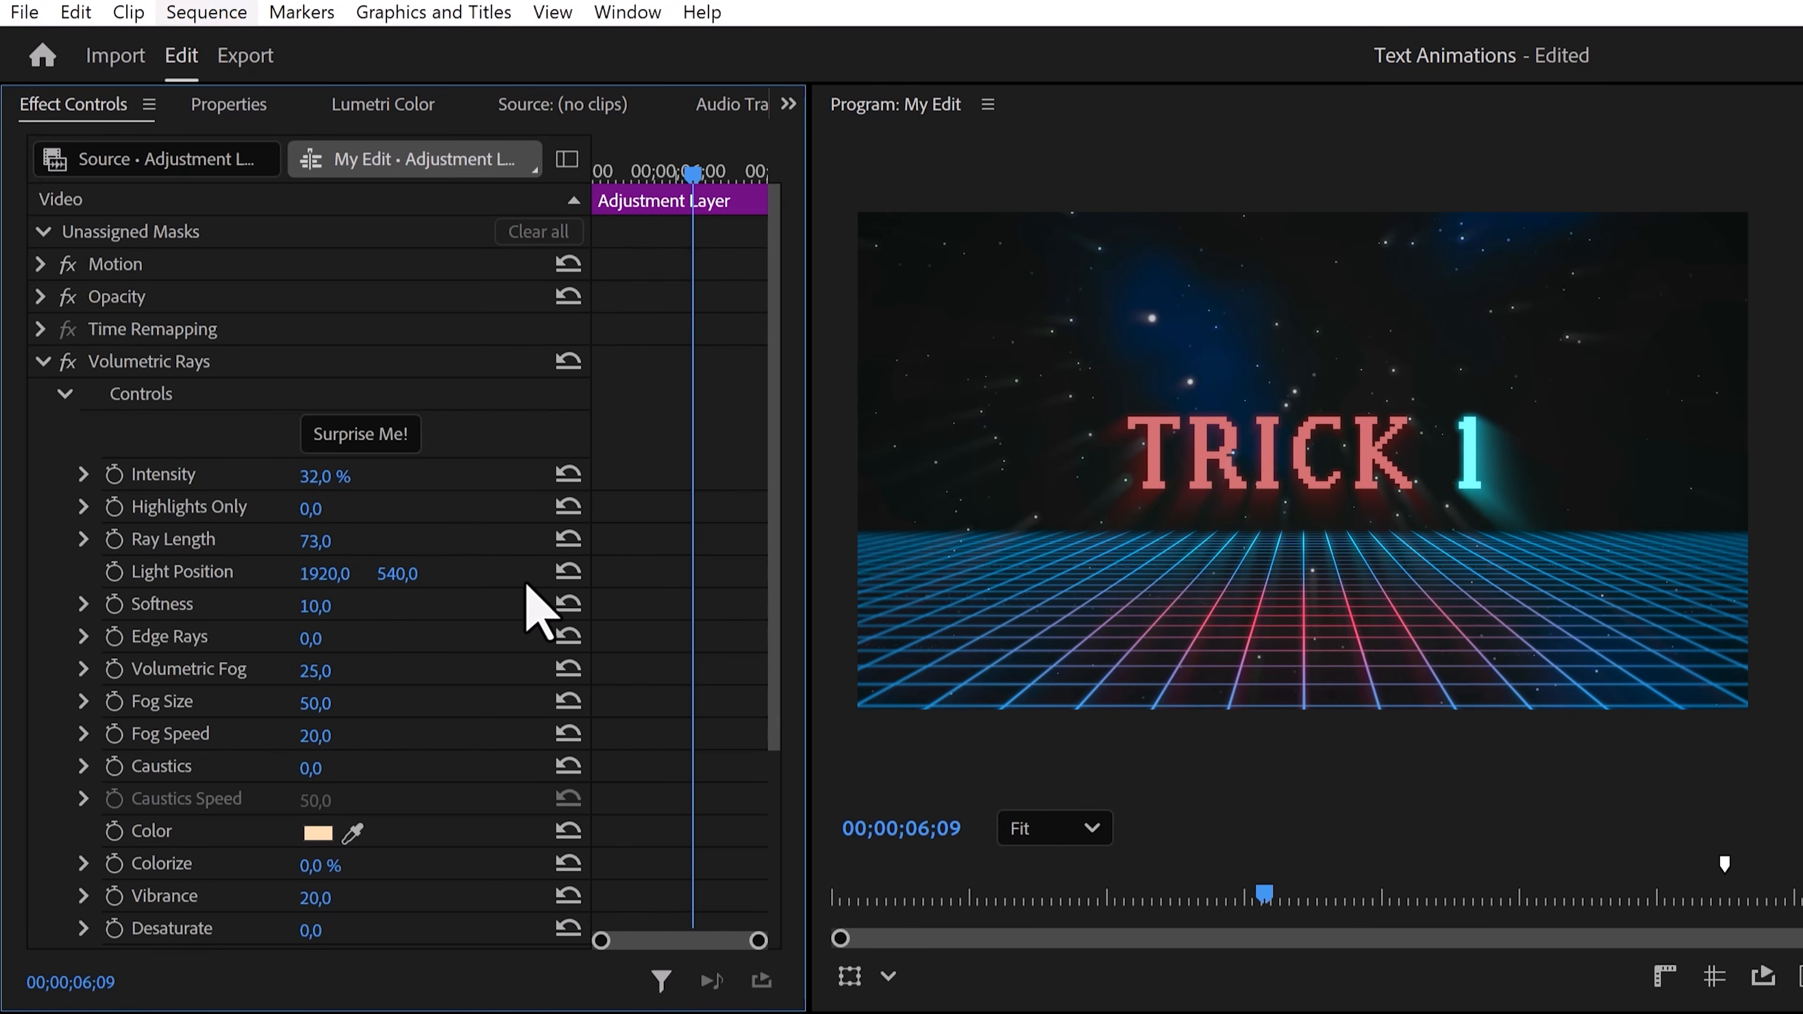
{"action": "left_click_drag", "start_coordinate": [397, 573], "coordinate": [229, 572]}
{"action": "left_click_drag", "start_coordinate": [316, 541], "coordinate": [264, 542]}
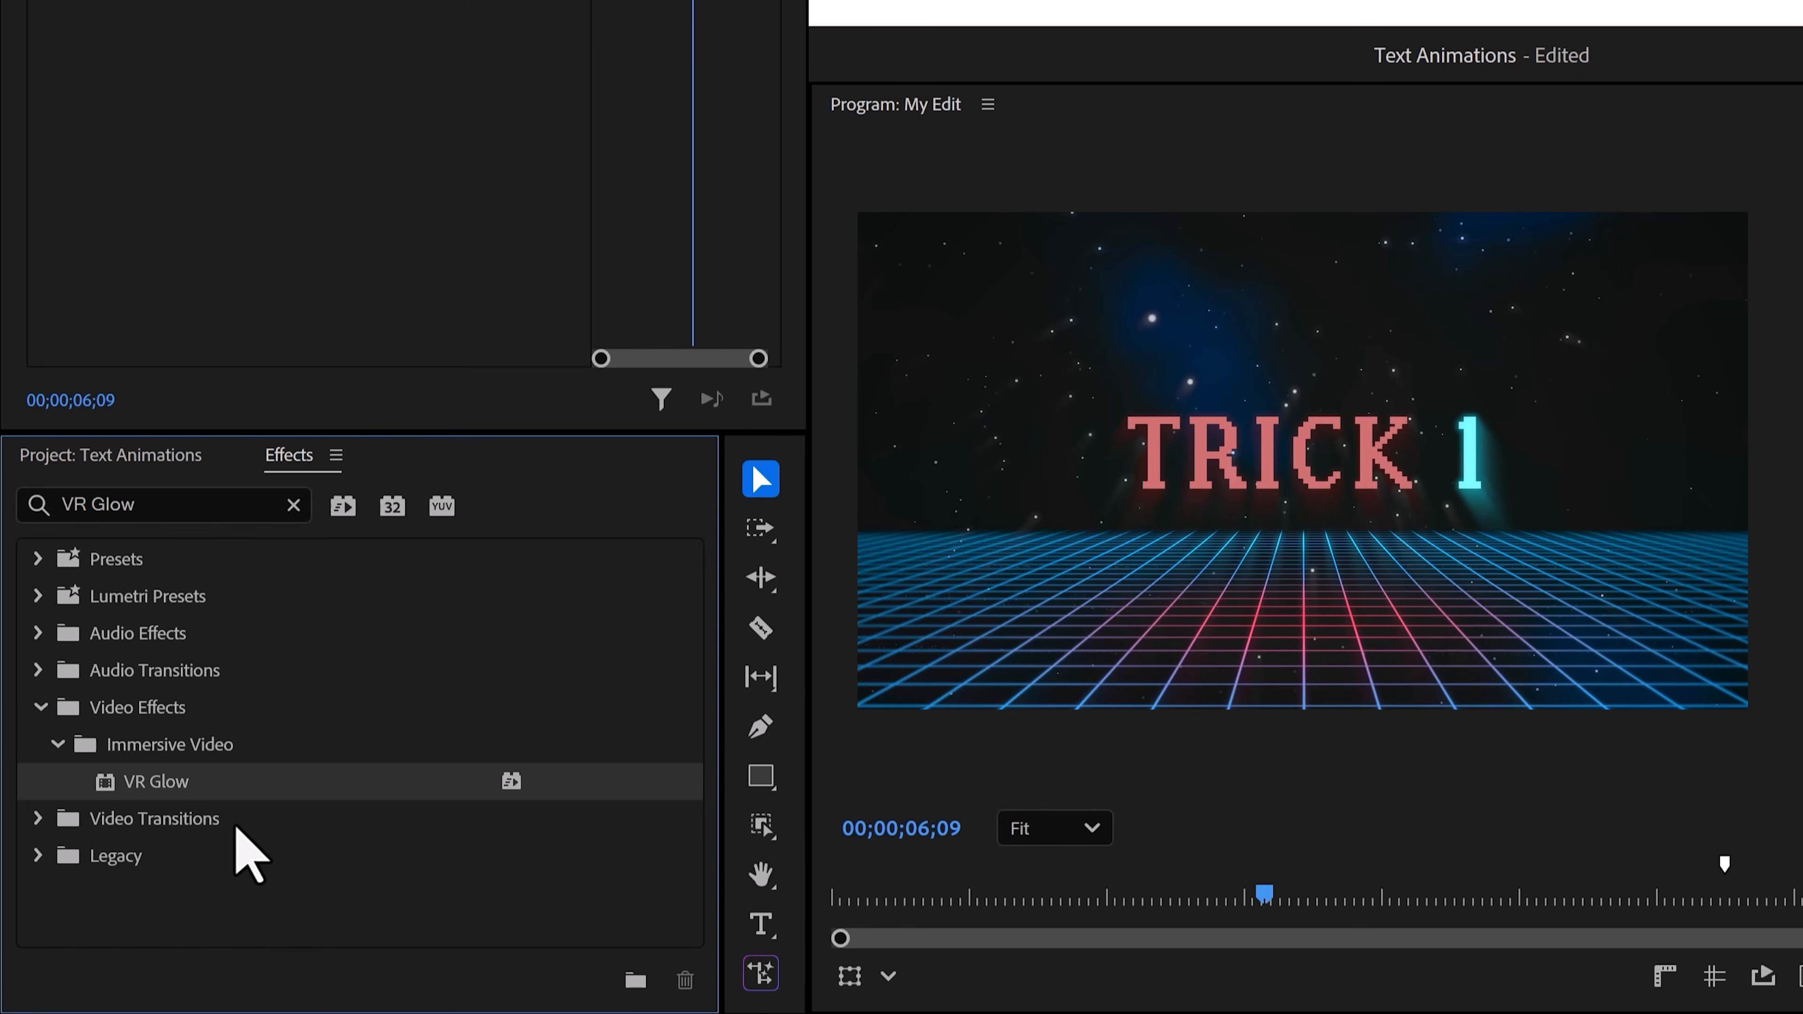
Apply VR Glow to the adjustment layer, lower the luma threshold, set glow radius to 32, and raise glow brightness.
{"action": "left_click_drag", "start_coordinate": [201, 794], "coordinate": [371, 266]}
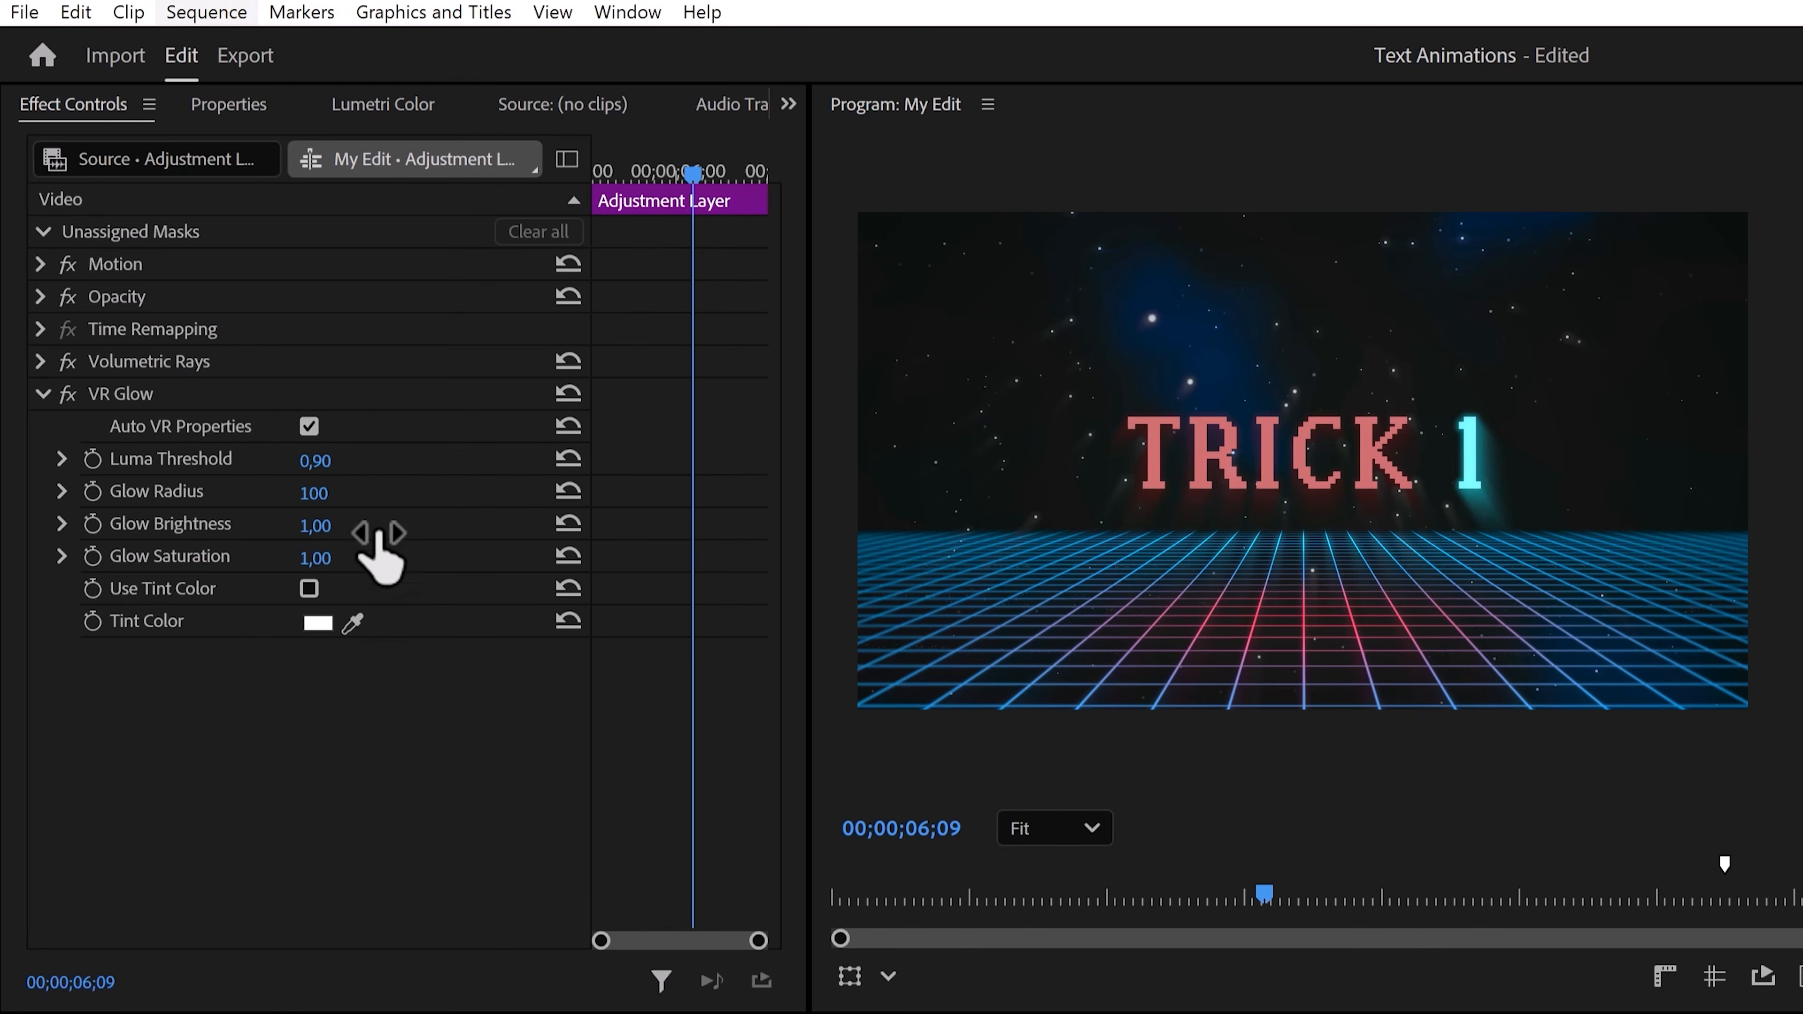
{"action": "left_click_drag", "start_coordinate": [330, 461], "coordinate": [220, 461]}
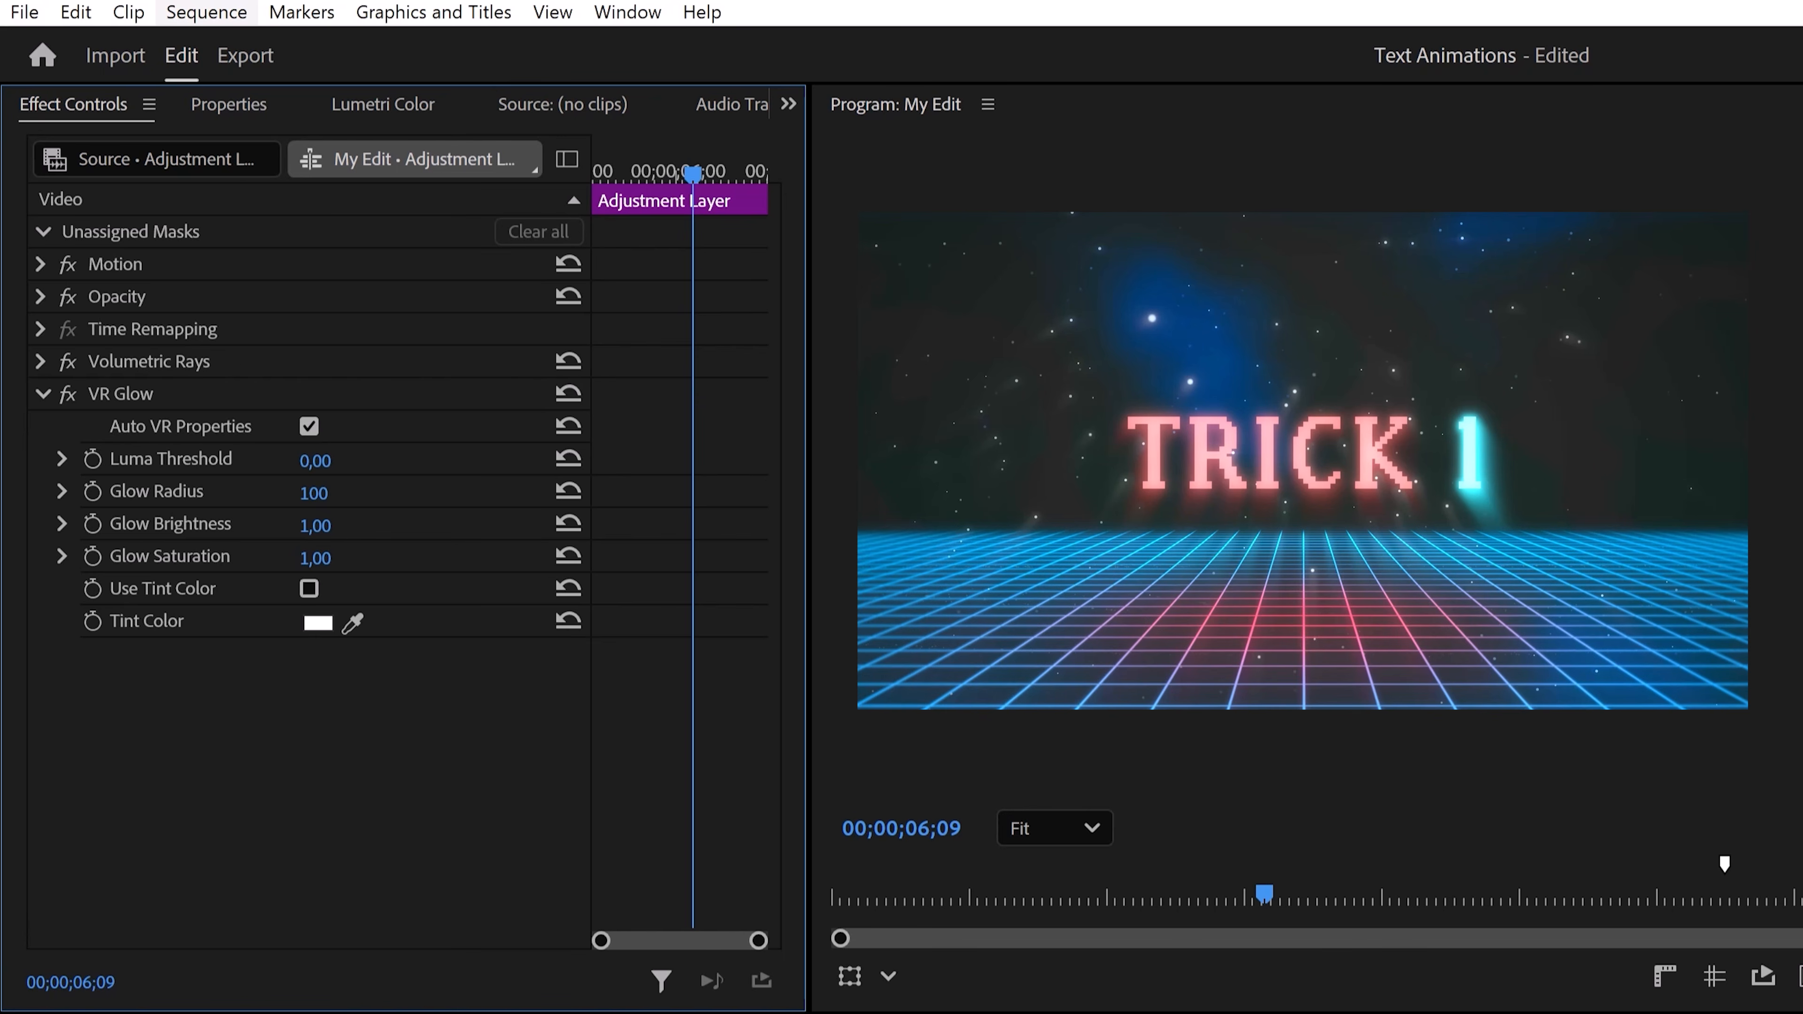
{"action": "left_click_drag", "start_coordinate": [328, 495], "coordinate": [249, 494]}
{"action": "left_click_drag", "start_coordinate": [318, 527], "coordinate": [355, 526]}
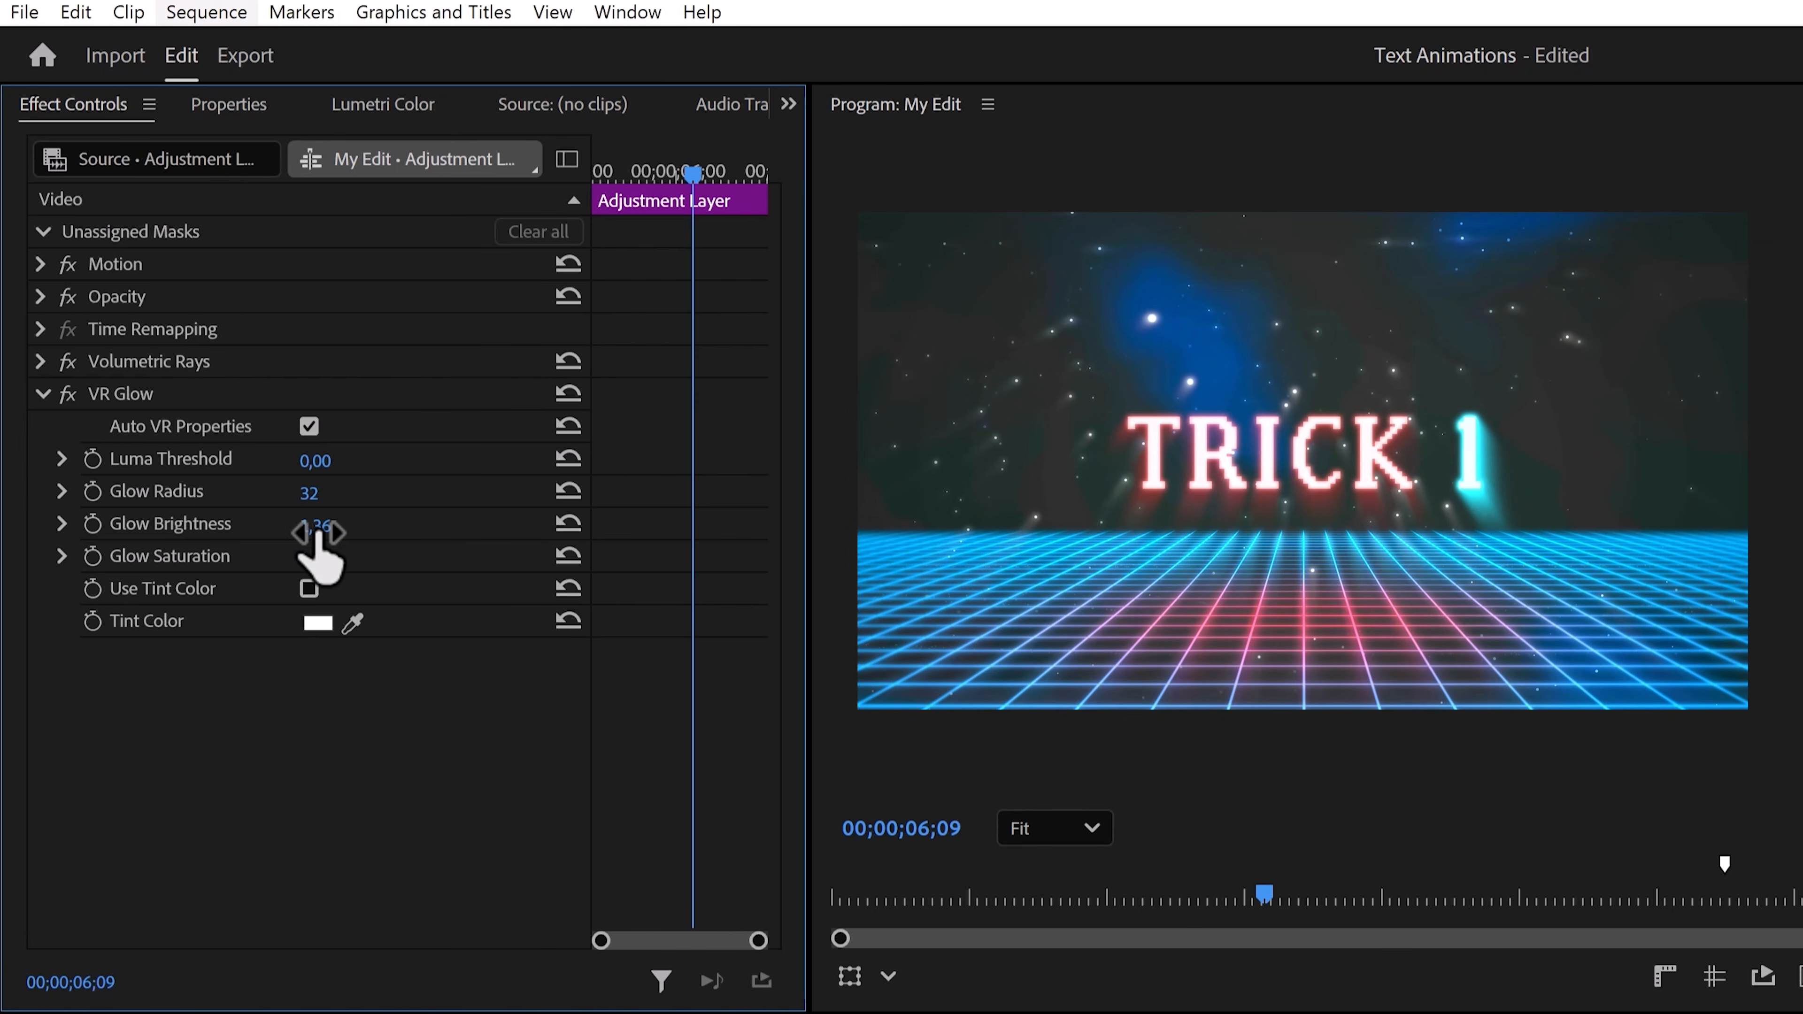
{"action": "left_click_drag", "start_coordinate": [315, 461], "coordinate": [386, 461]}
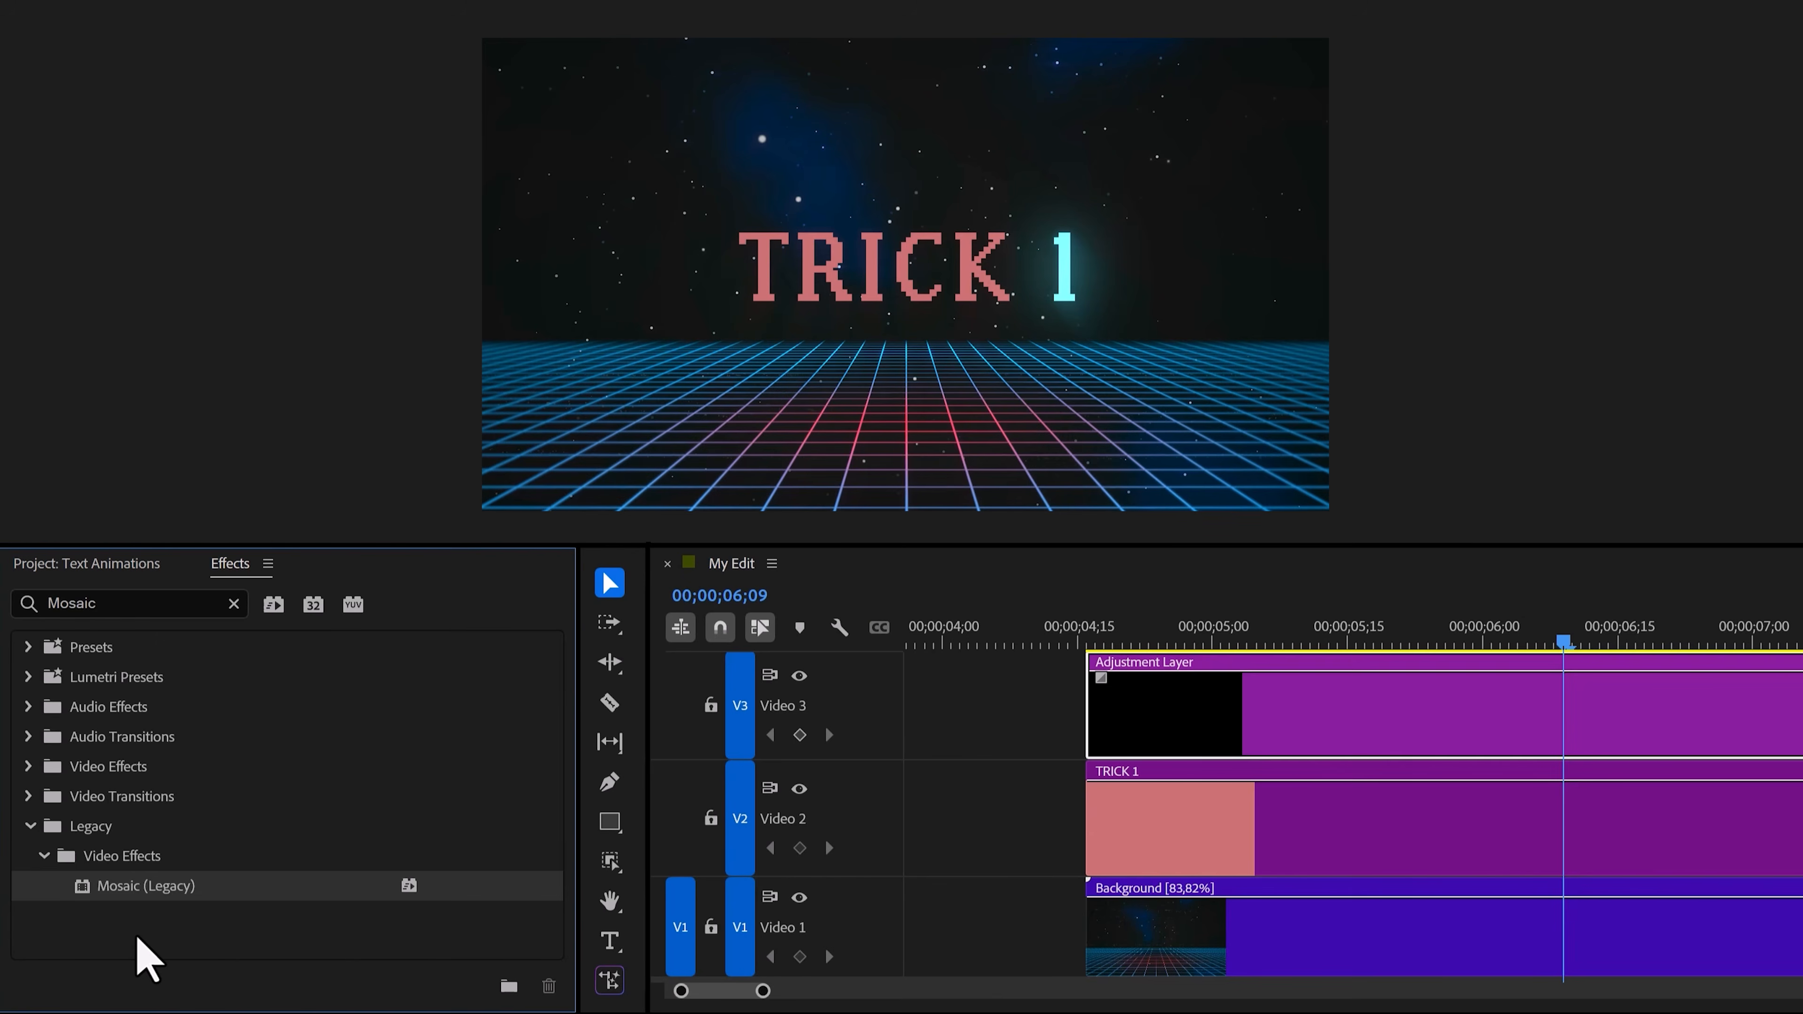
Apply Mosaic (Legacy) to the adjustment layer and set both horizontal and vertical blocks to 200.
{"action": "left_click_drag", "start_coordinate": [162, 888], "coordinate": [660, 710]}
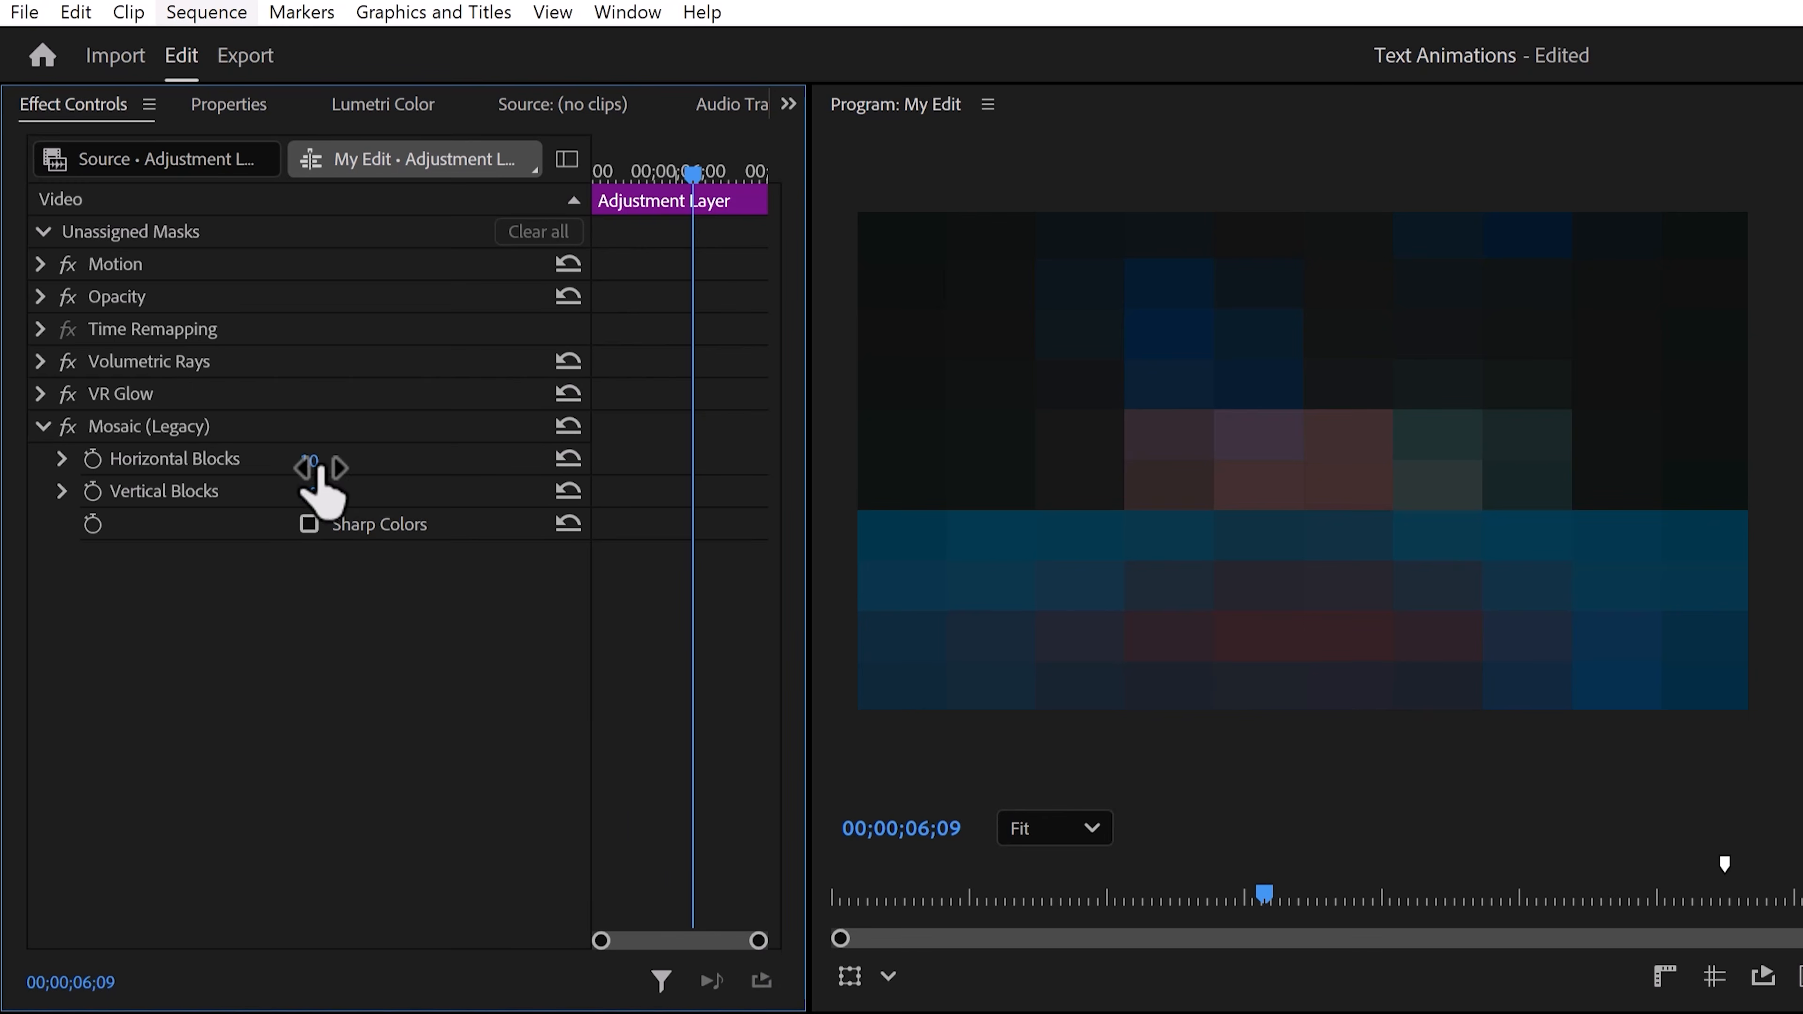
{"action": "left_click", "coordinate": [312, 458]}
{"action": "key", "text": "Tab"}
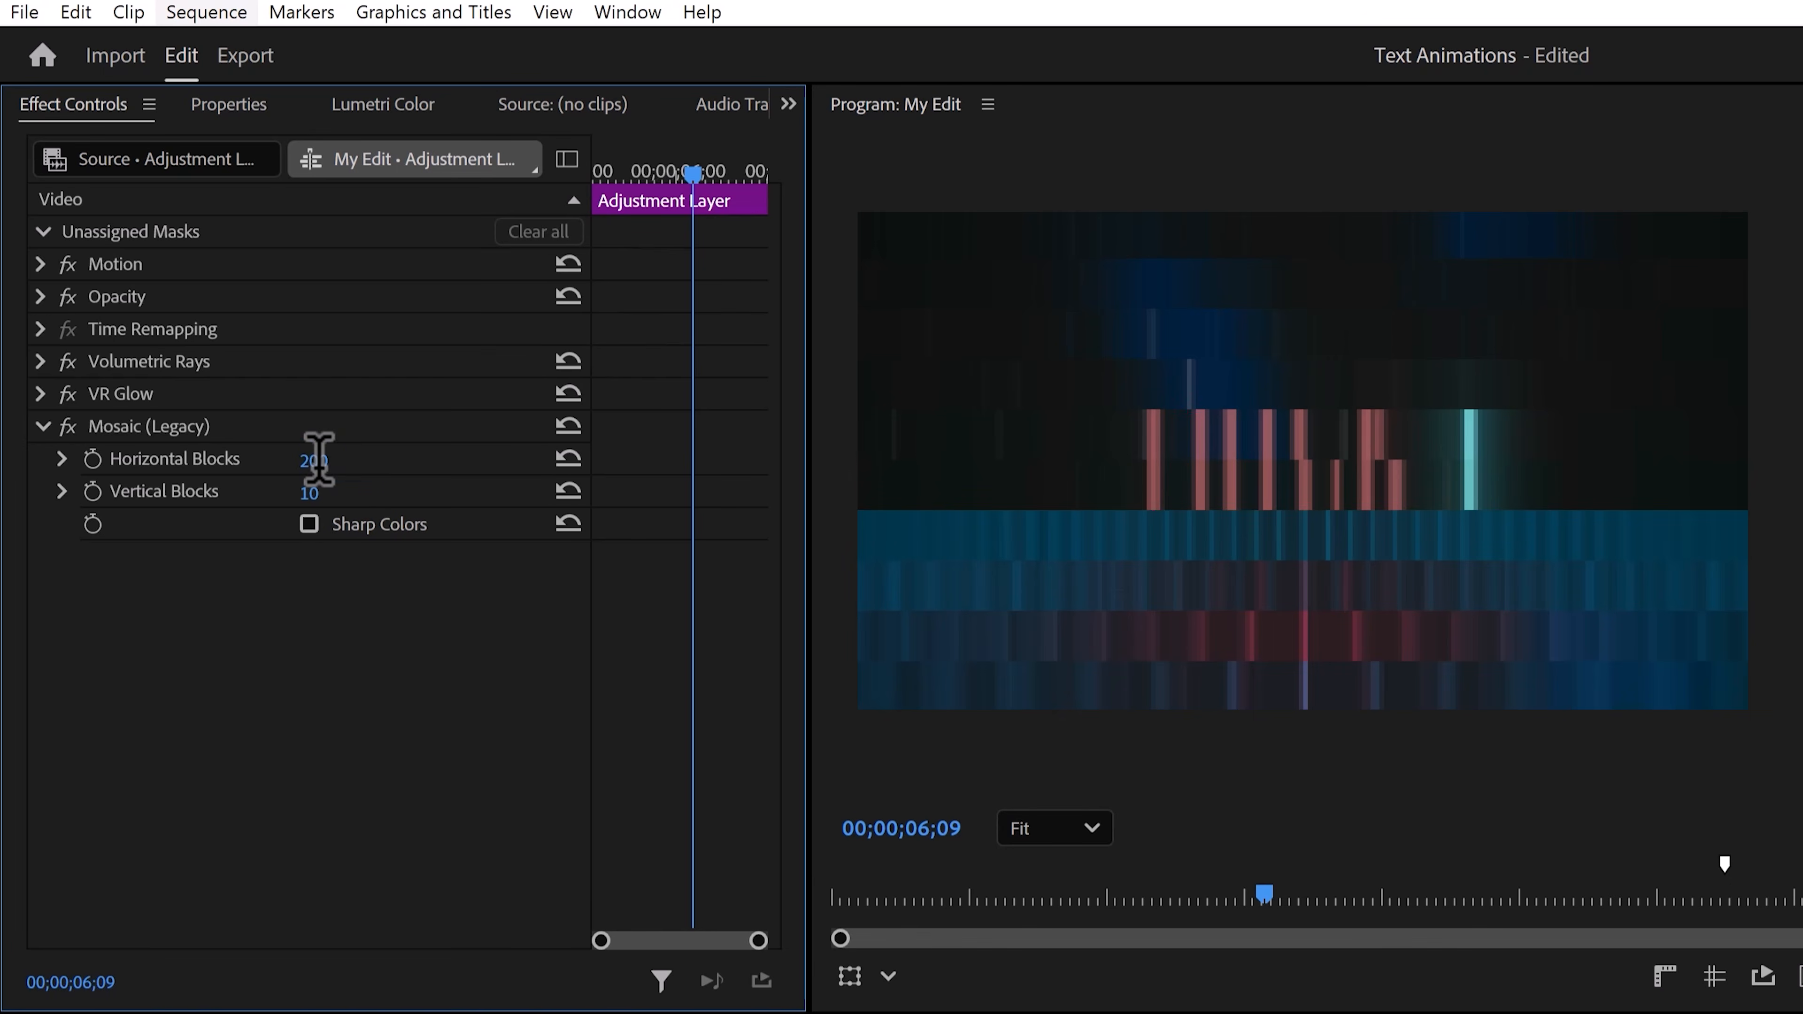
{"action": "type", "text": "200"}
{"action": "key", "text": "Return"}
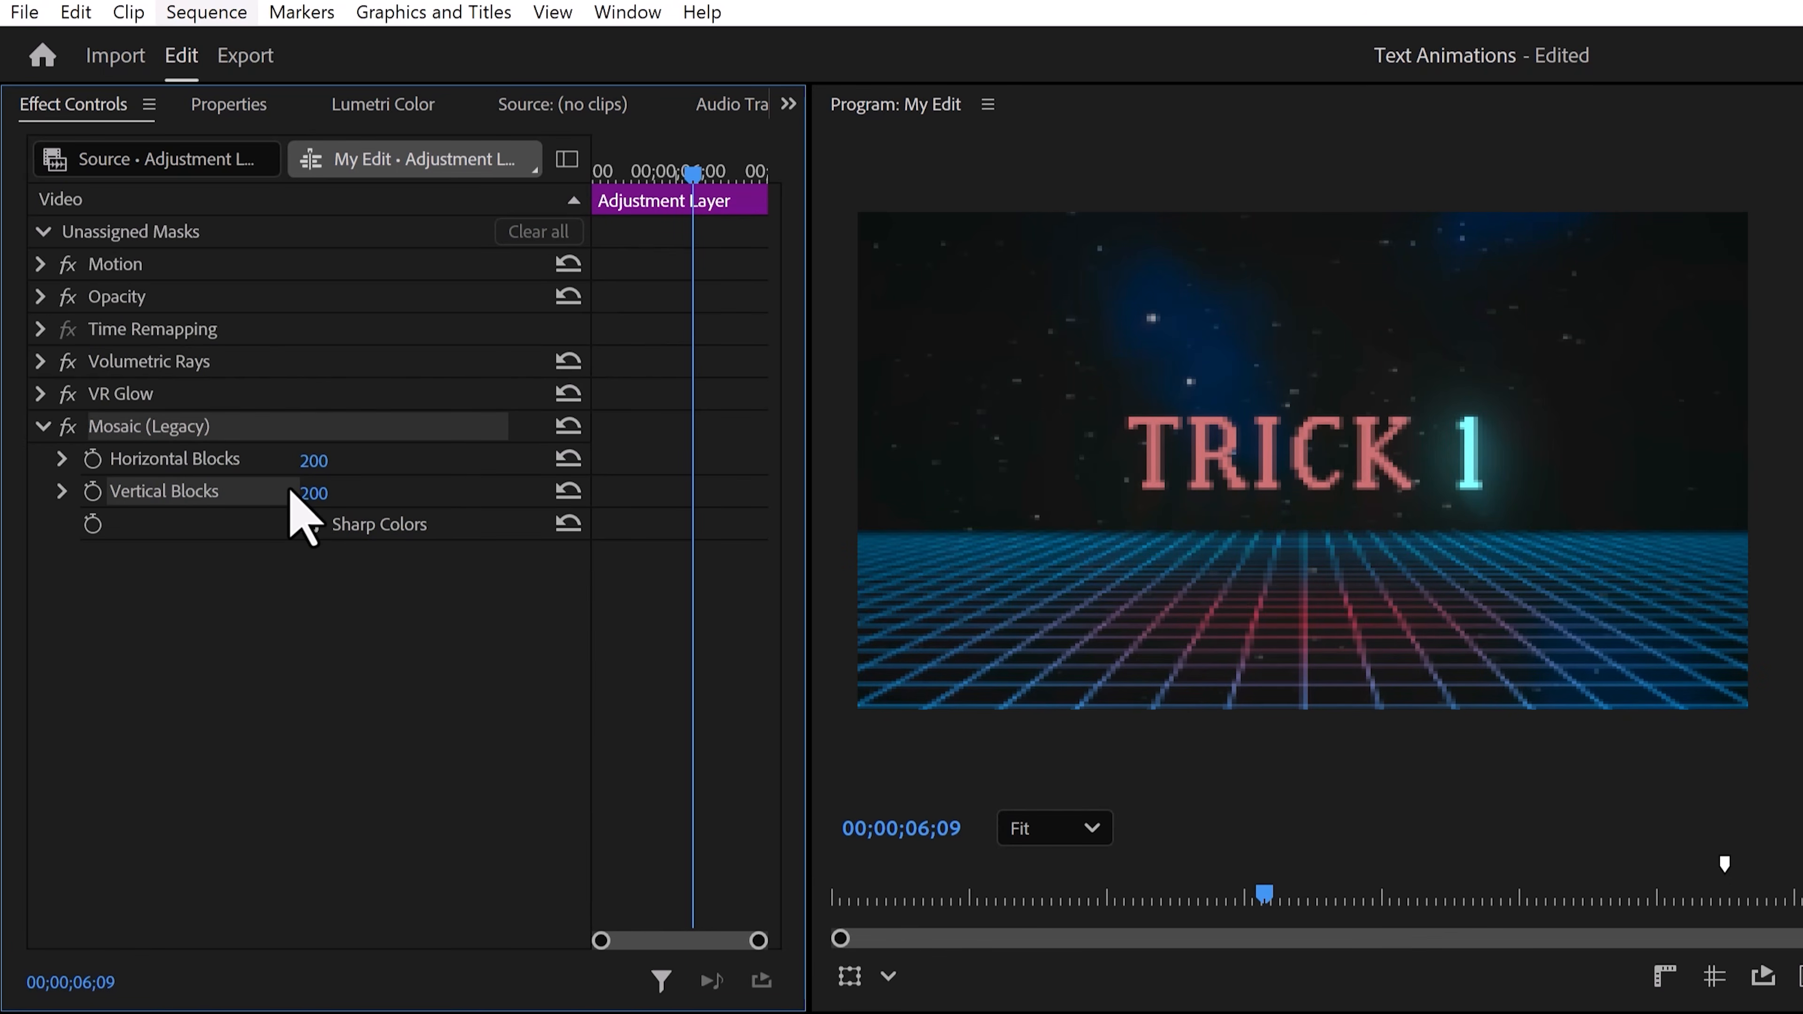
Search the effects for Wave warp and apply Wave Warp to the adjustment layer.
{"action": "left_click", "coordinate": [233, 496]}
{"action": "key", "text": "BackSpace"}
{"action": "type", "text": "Wave warp"}
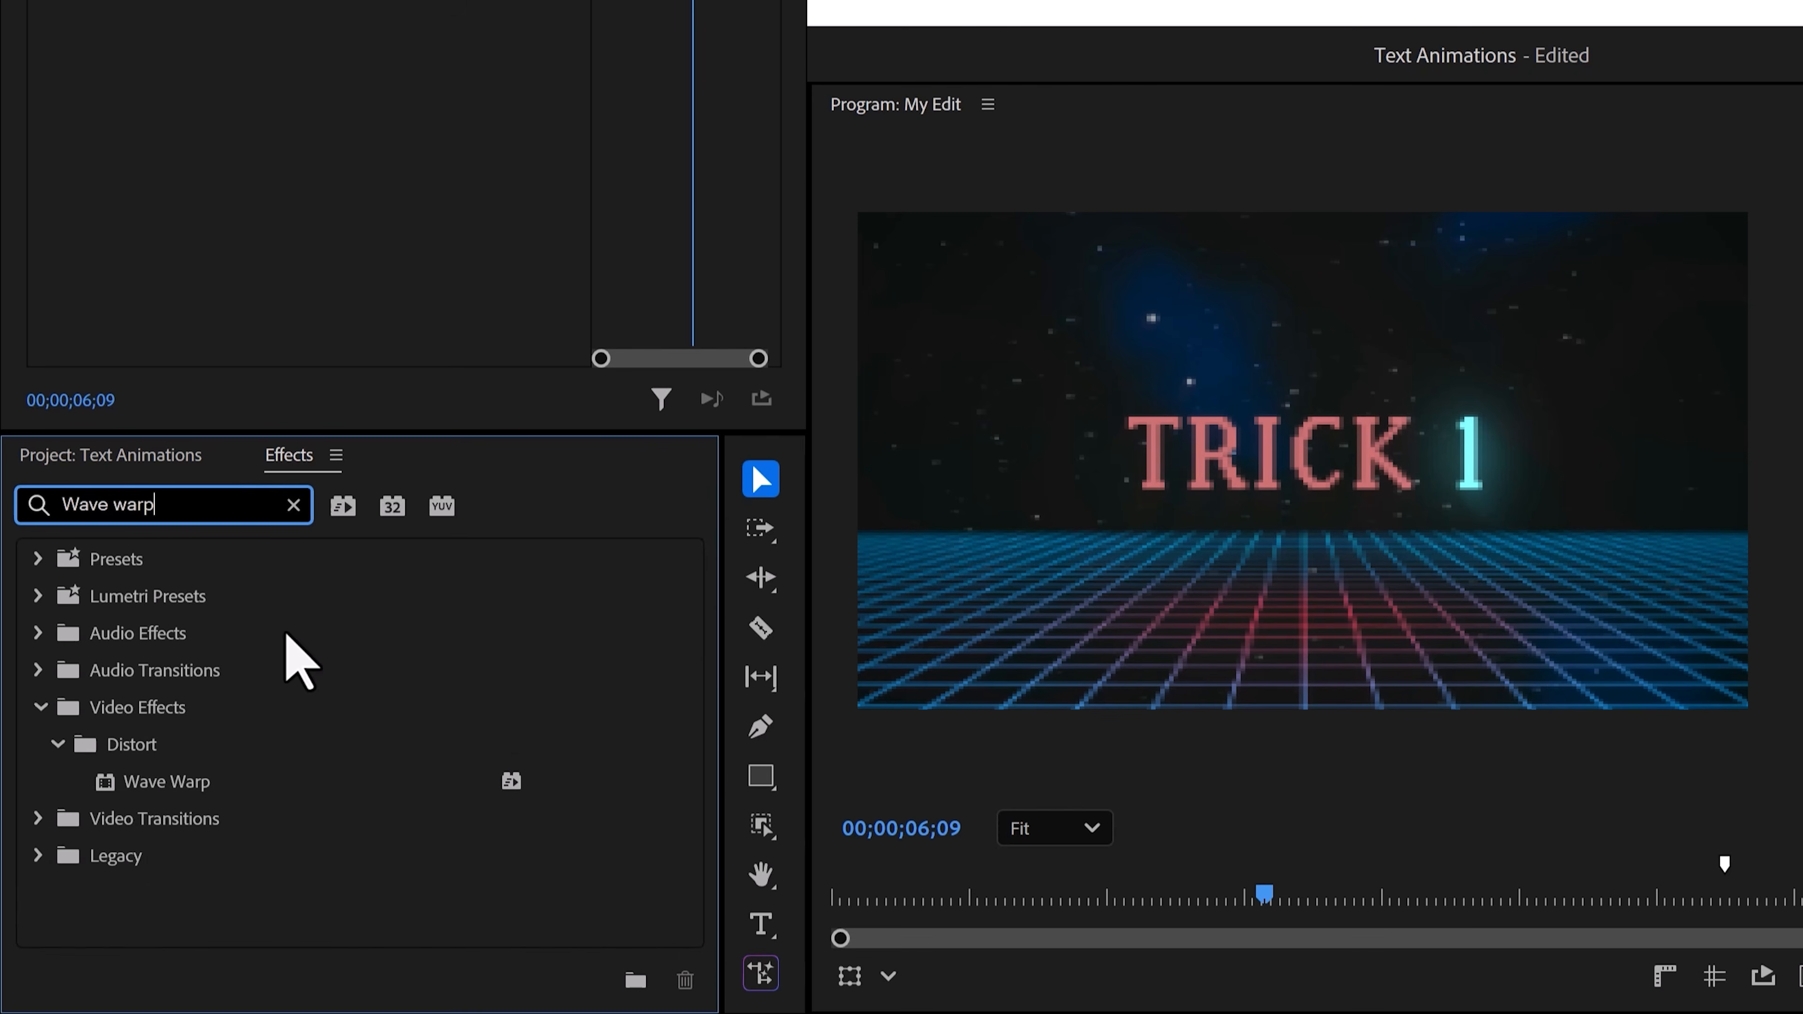
{"action": "mouse_move", "coordinate": [270, 781]}
{"action": "left_mouse_down"}
{"action": "mouse_move", "coordinate": [346, 628]}
{"action": "mouse_move", "coordinate": [346, 583]}
{"action": "left_mouse_up"}
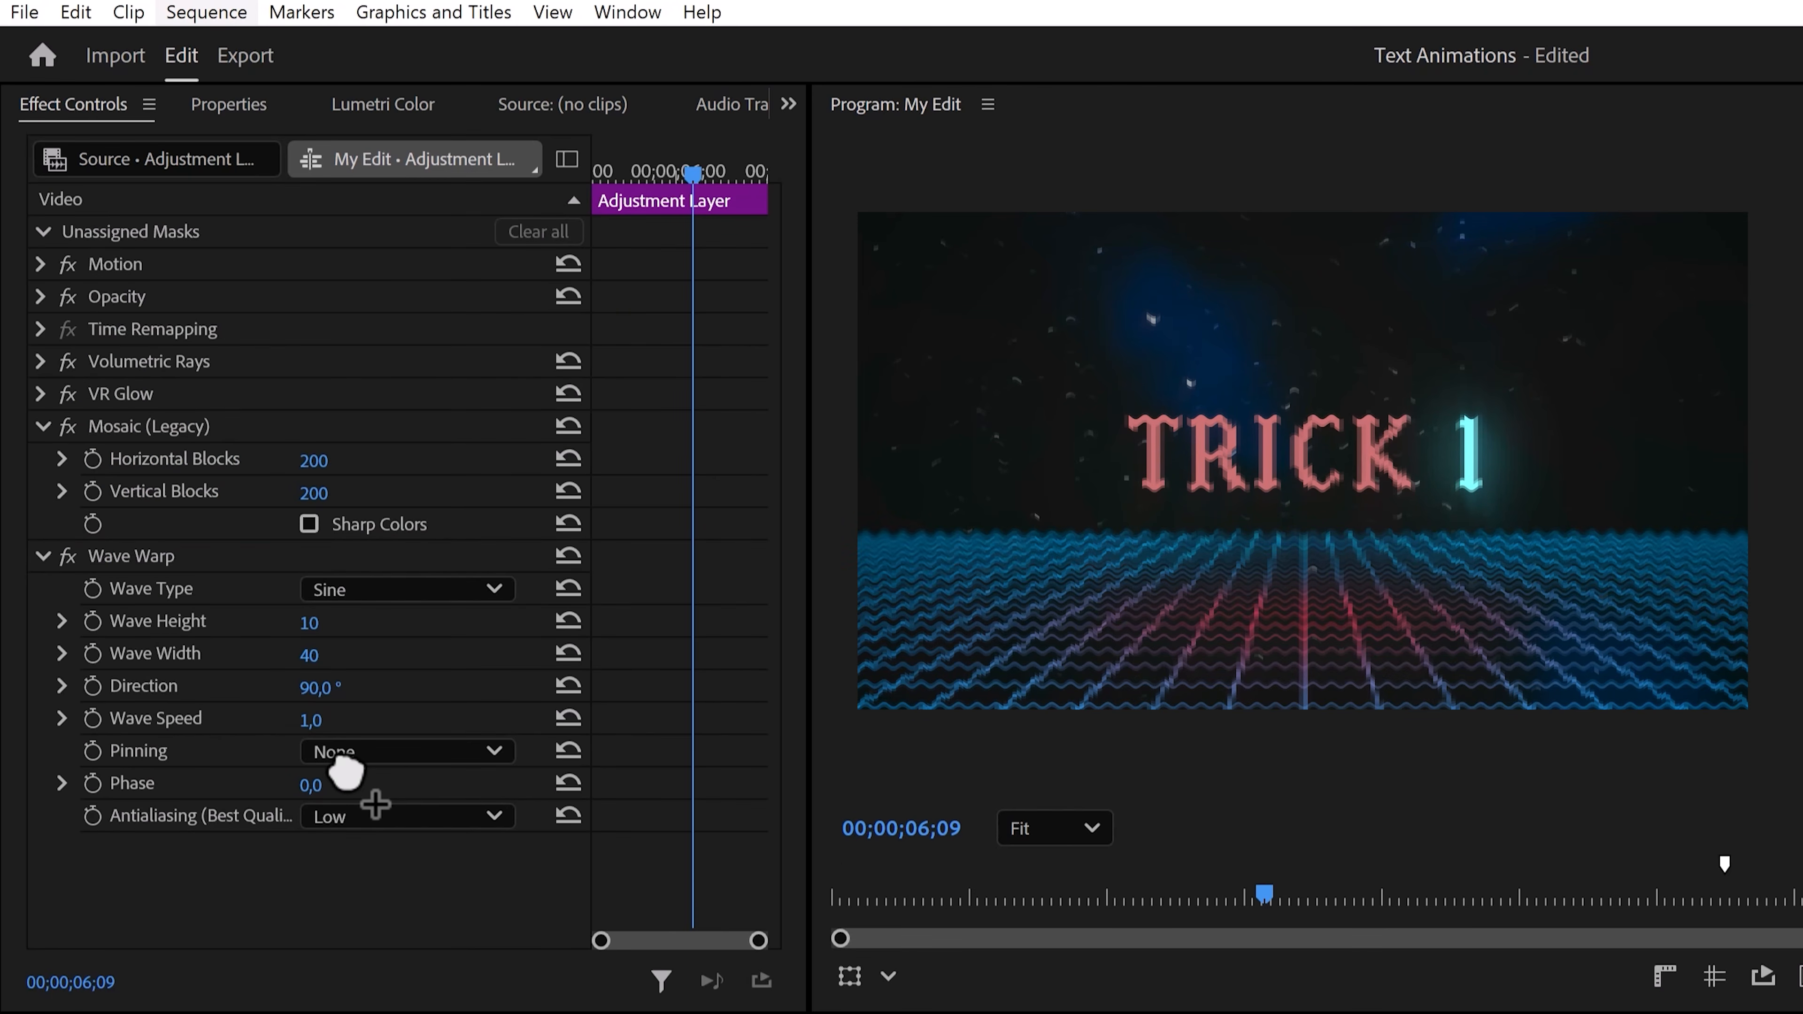
Set Wave Warp's wave height to 3 and enter a new wave width.
{"action": "left_click", "coordinate": [310, 622]}
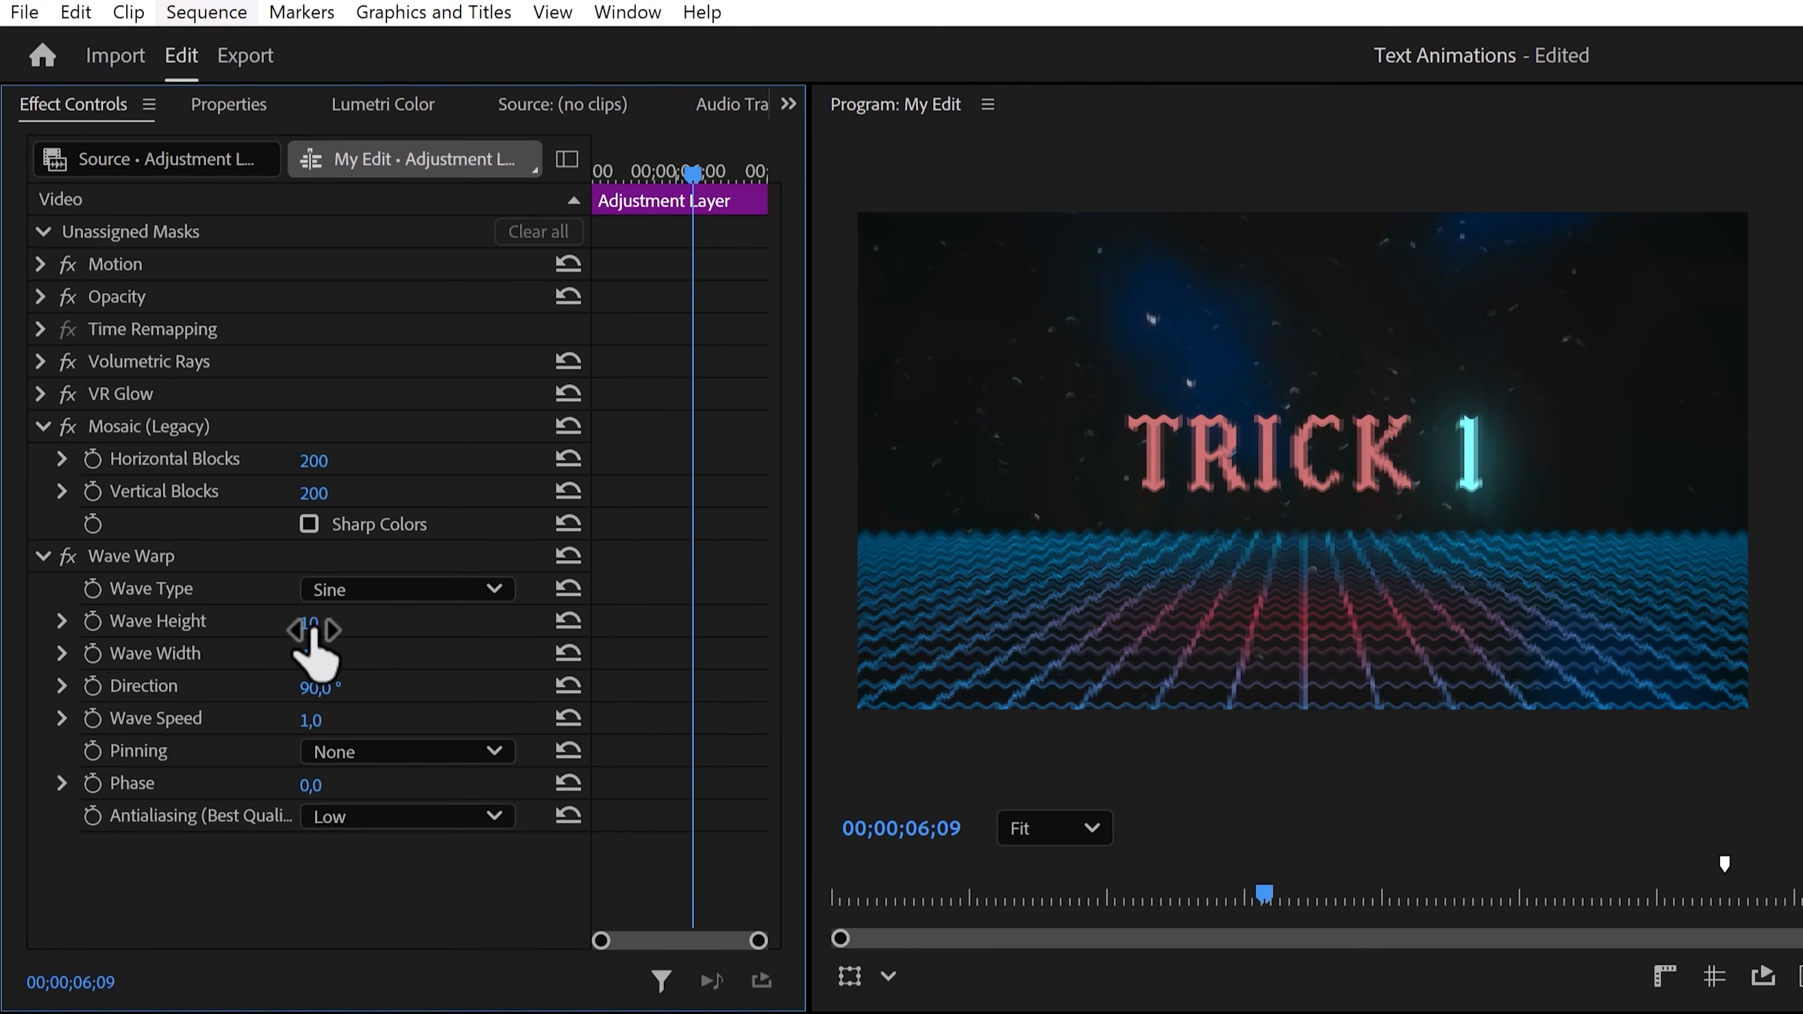
{"action": "left_click", "coordinate": [312, 643]}
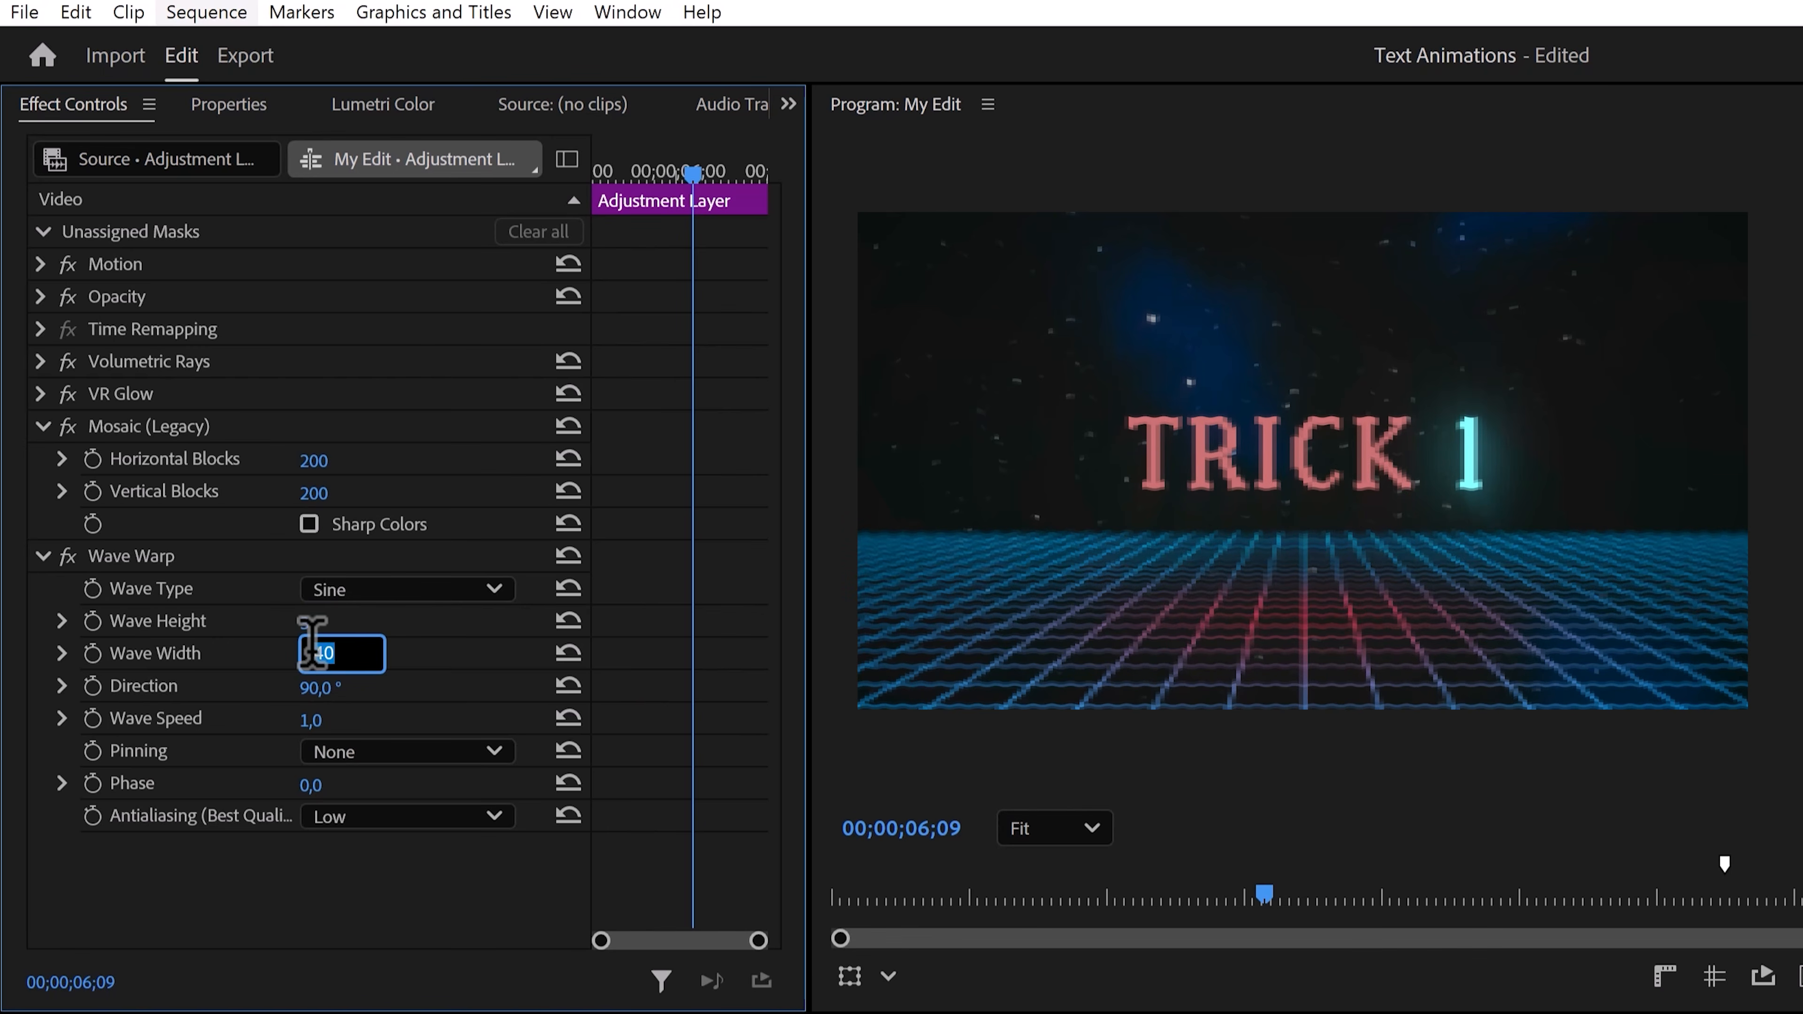
{"action": "left_click", "coordinate": [316, 680]}
{"action": "type", "text": "0"}
{"action": "key", "text": "Return"}
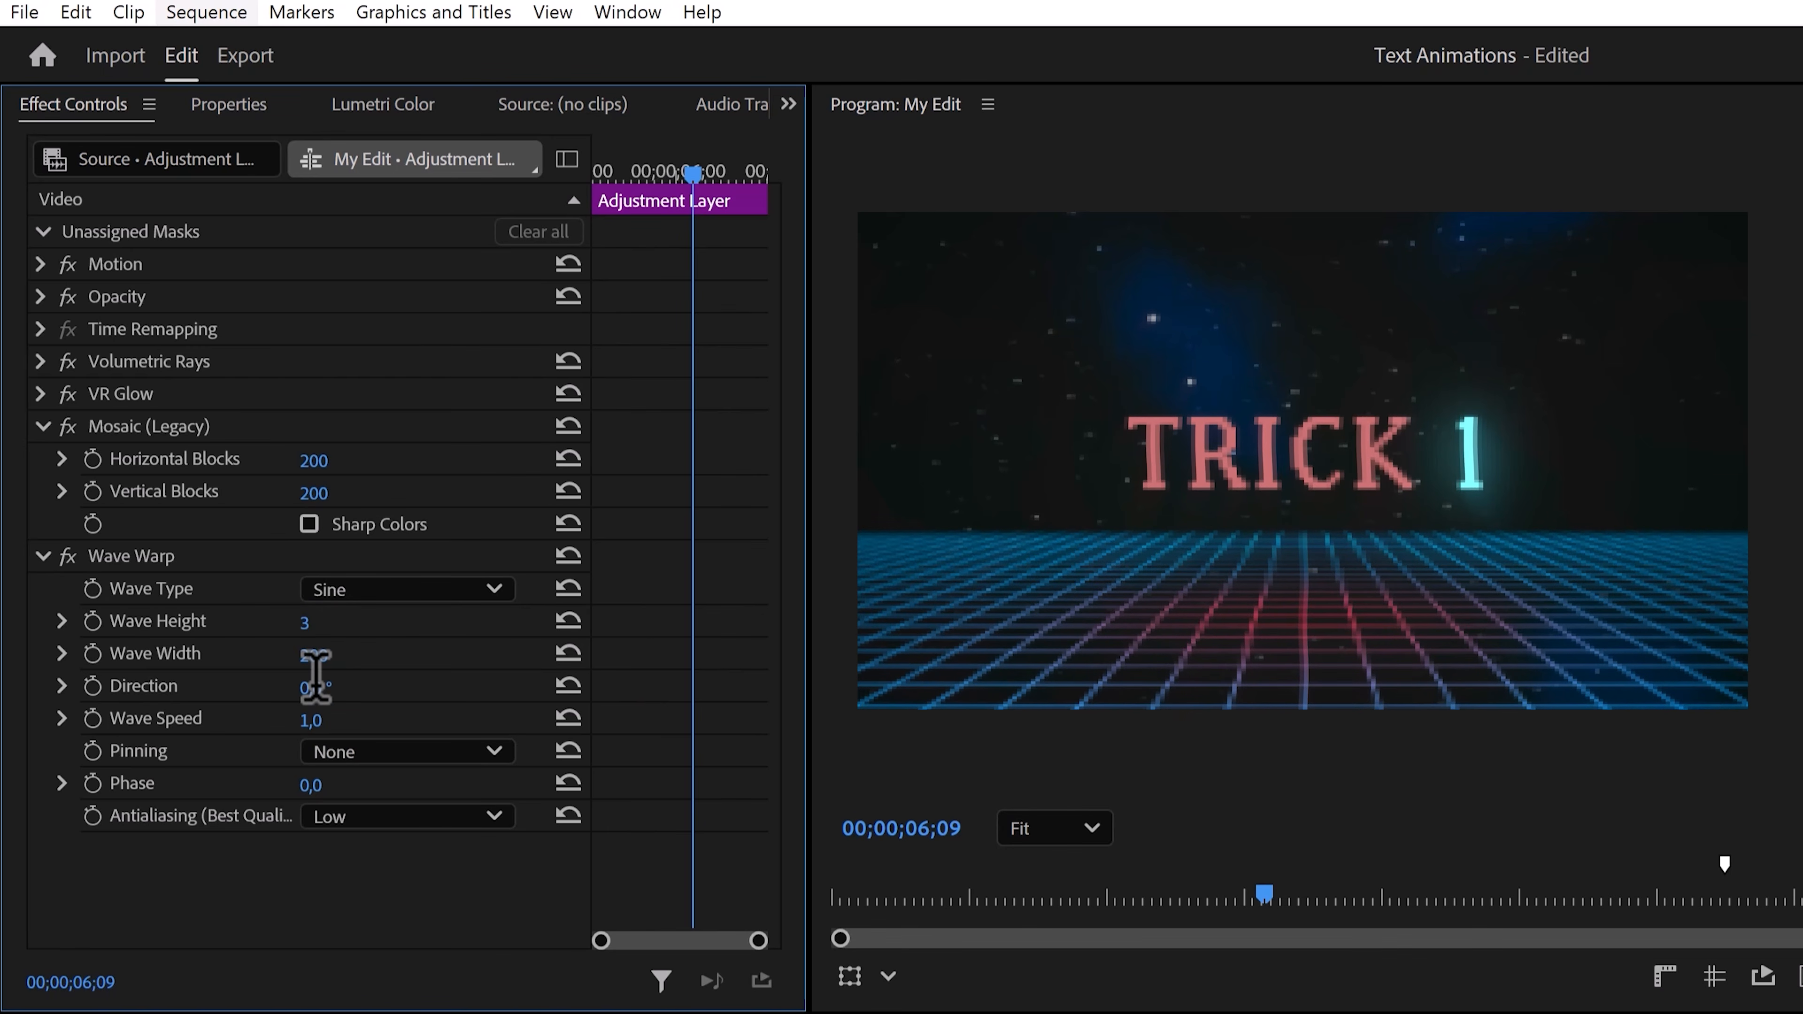
Set Wave Warp's wave speed to 3.
{"action": "left_click", "coordinate": [326, 711]}
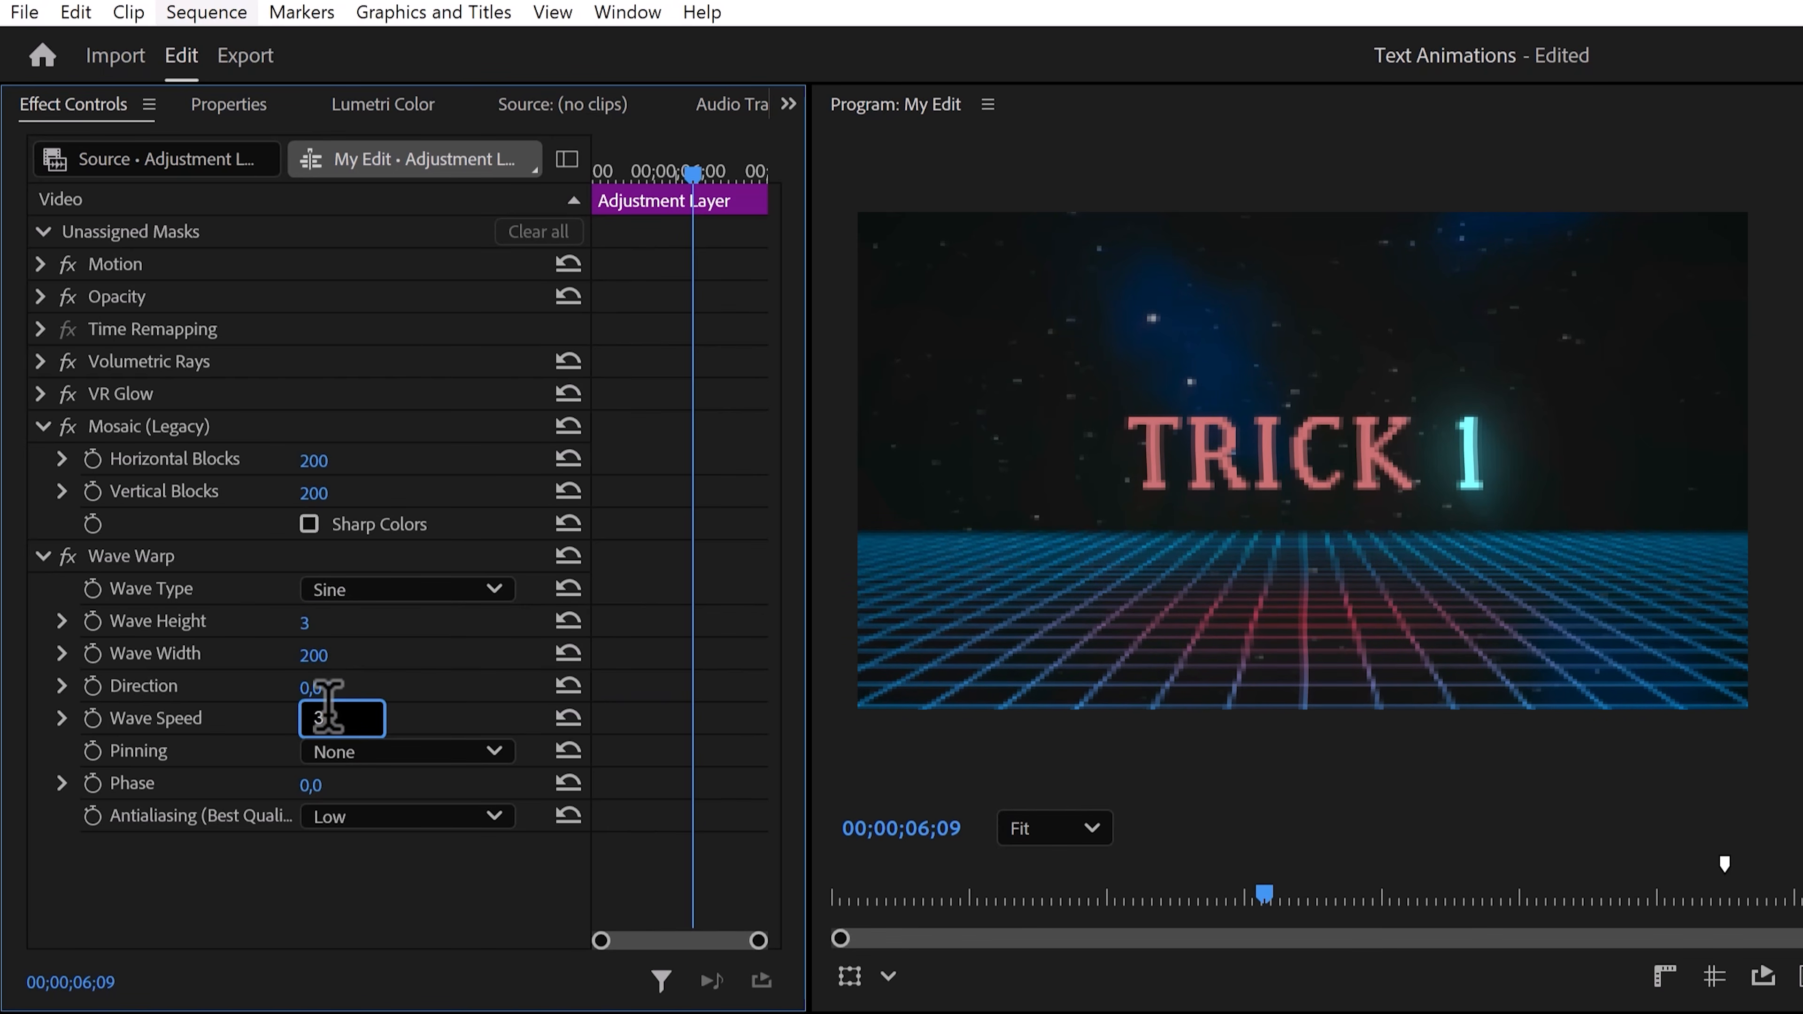
{"action": "type", "text": "3"}
{"action": "key", "text": "Return"}
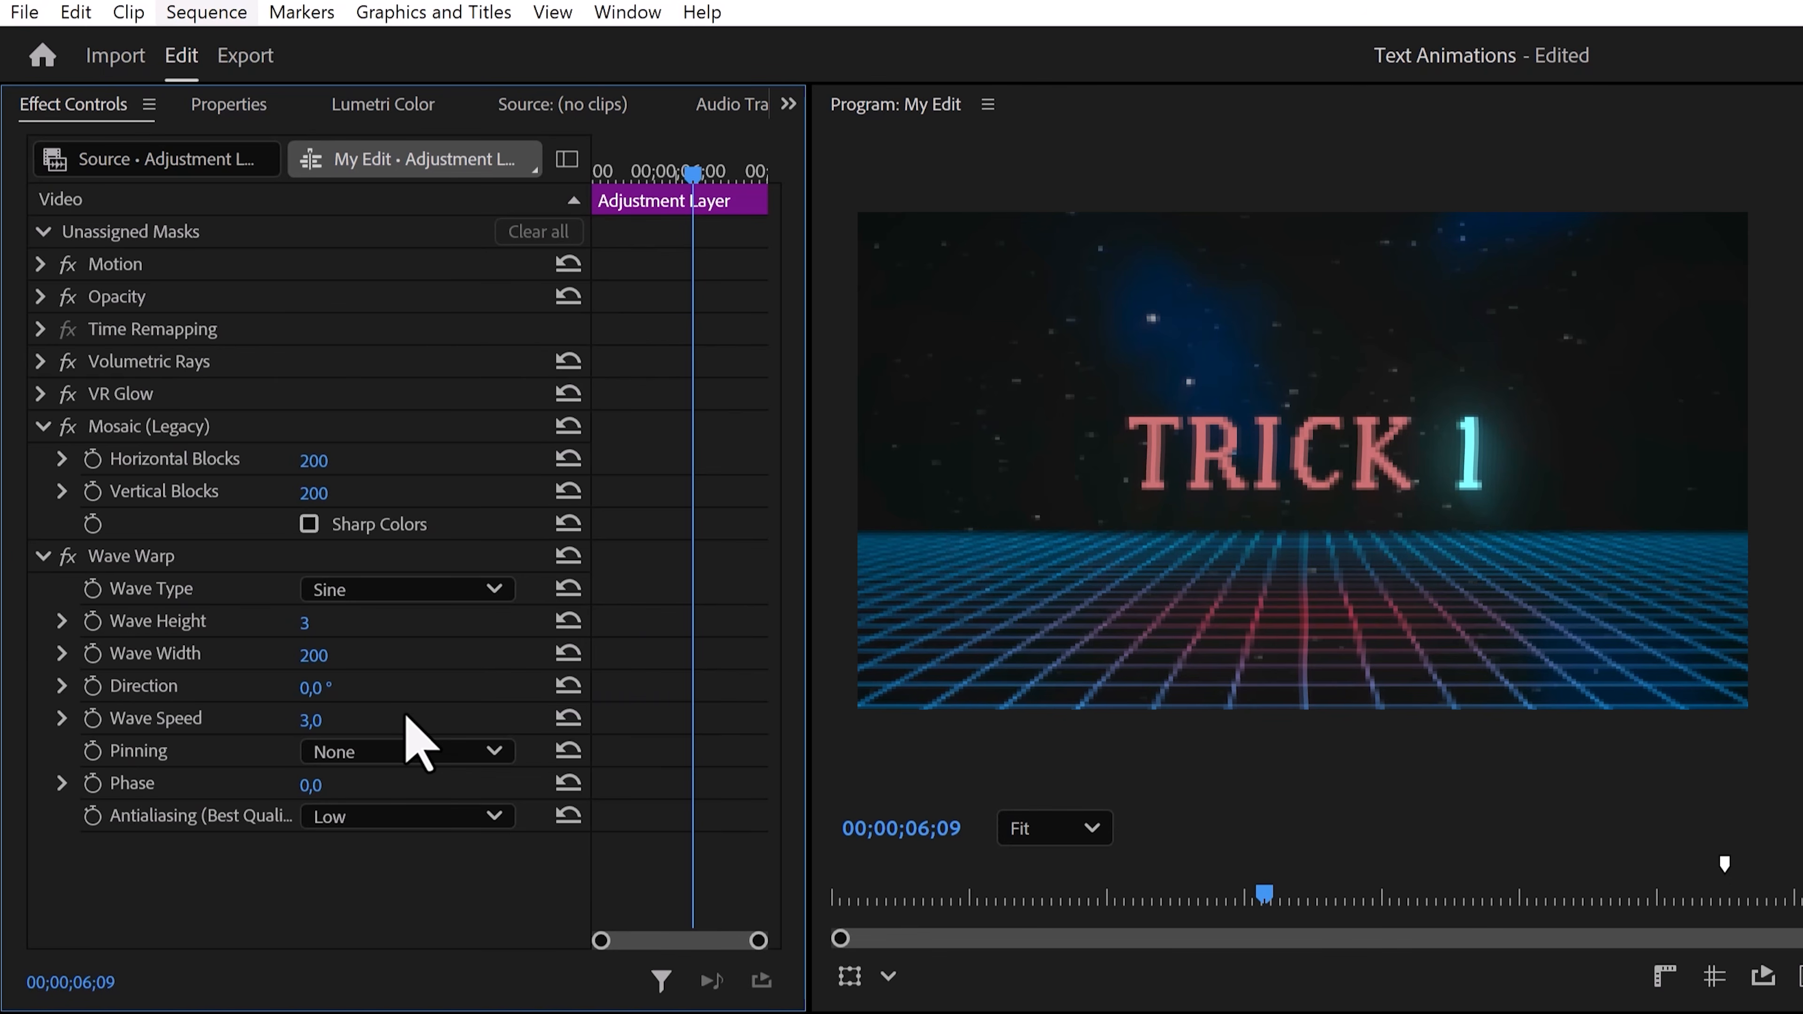
Search the effects for VR Digital and apply VR Digital Glitch to the adjustment layer.
{"action": "left_click", "coordinate": [294, 970]}
{"action": "left_click", "coordinate": [251, 503]}
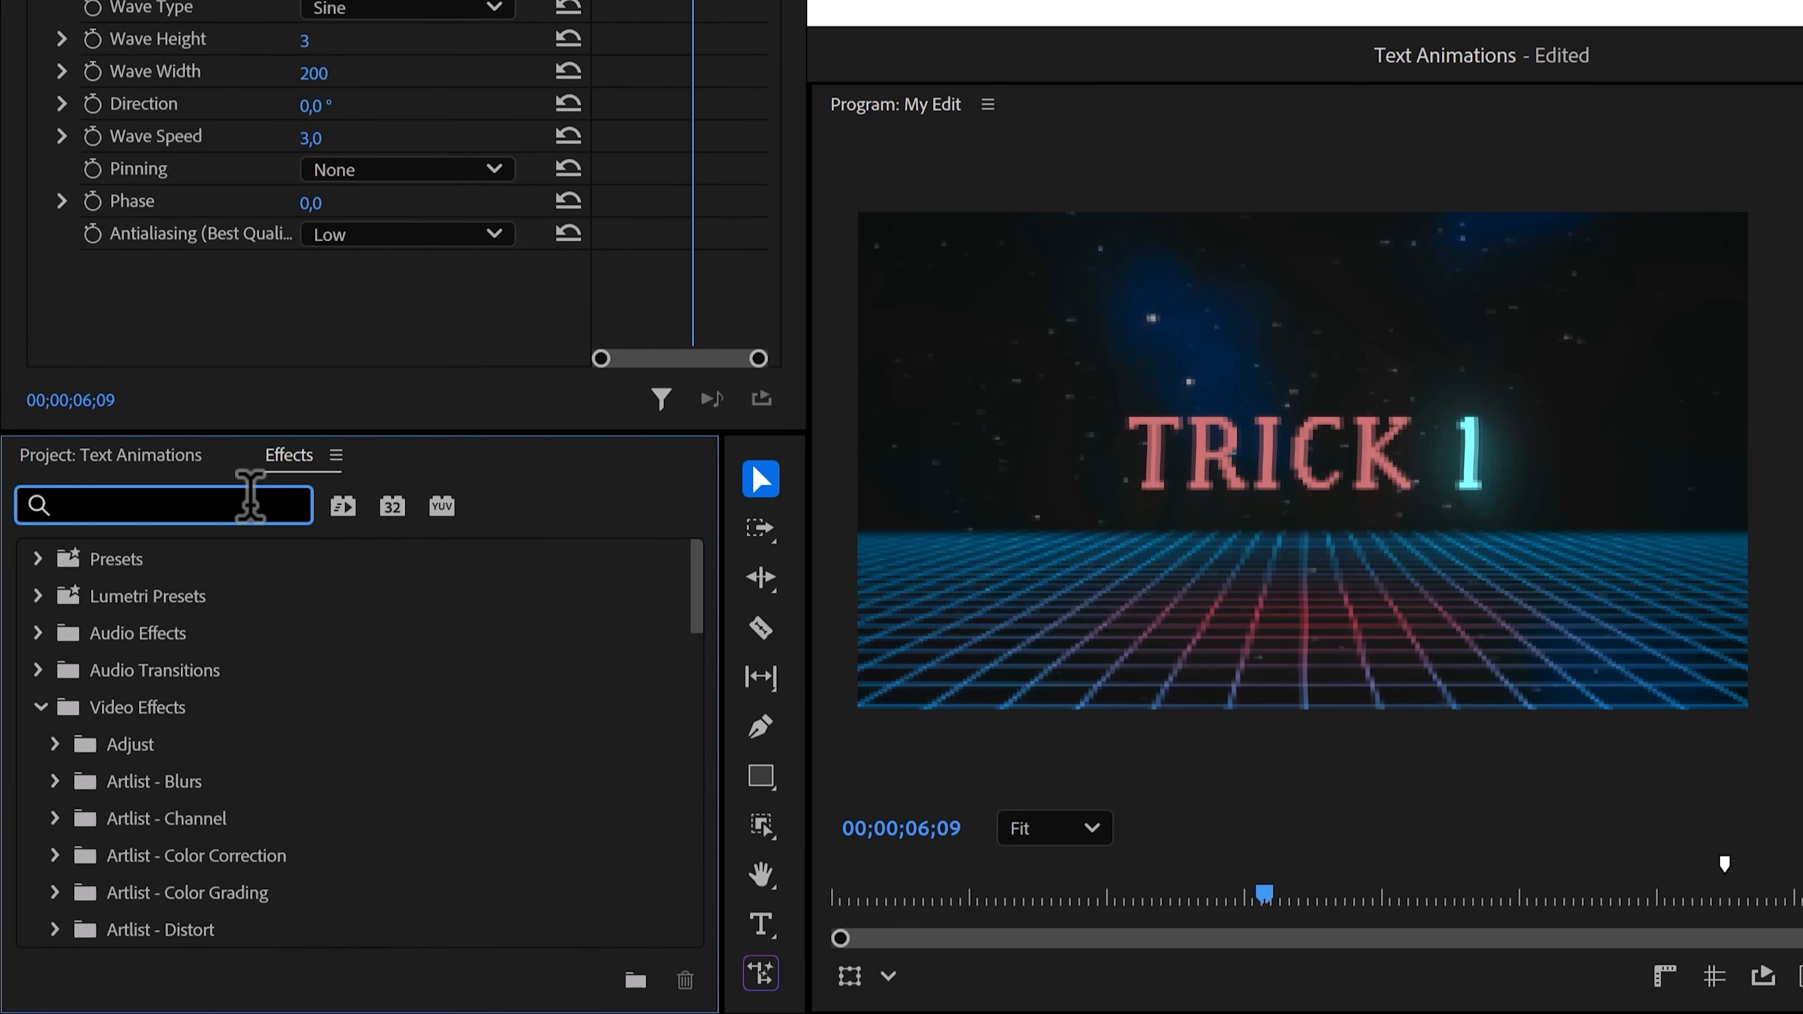
{"action": "type", "text": "VR Digital"}
{"action": "left_click_drag", "start_coordinate": [217, 778], "coordinate": [252, 284]}
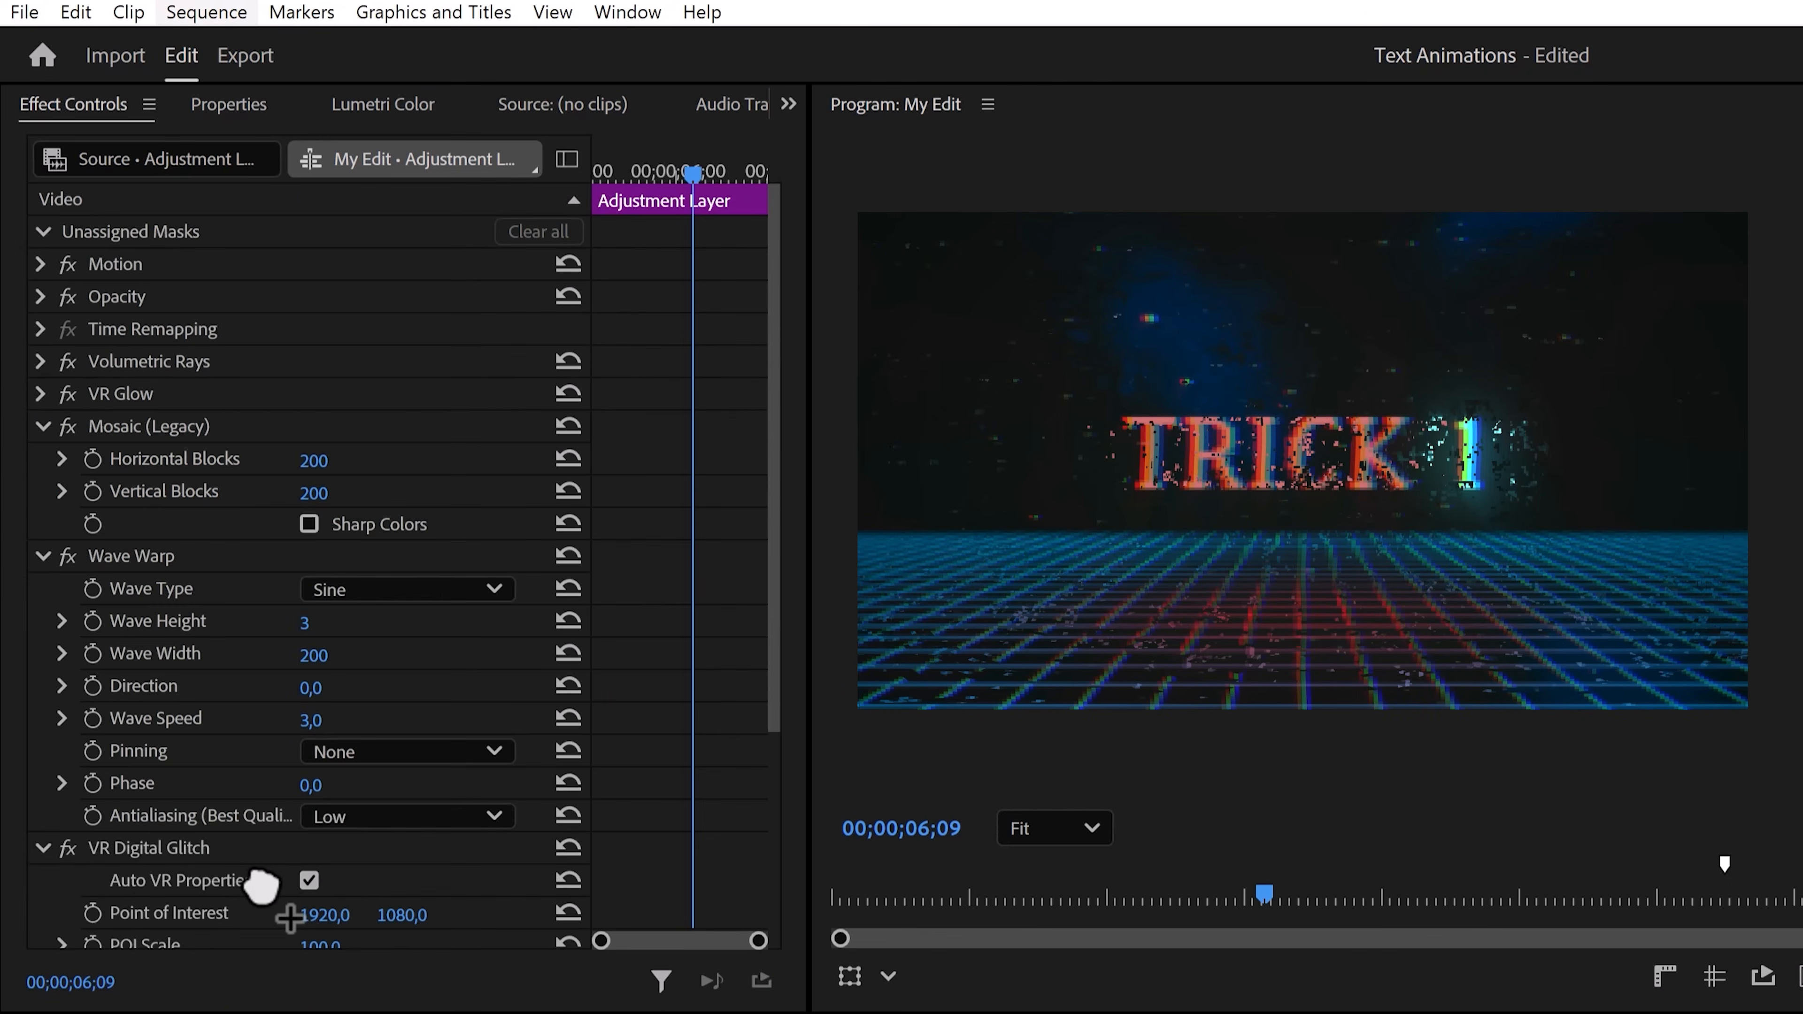
Set VR Digital Glitch's POI scale to 80 and nudge its POI aspect down.
{"action": "left_click_drag", "start_coordinate": [773, 485], "coordinate": [765, 664]}
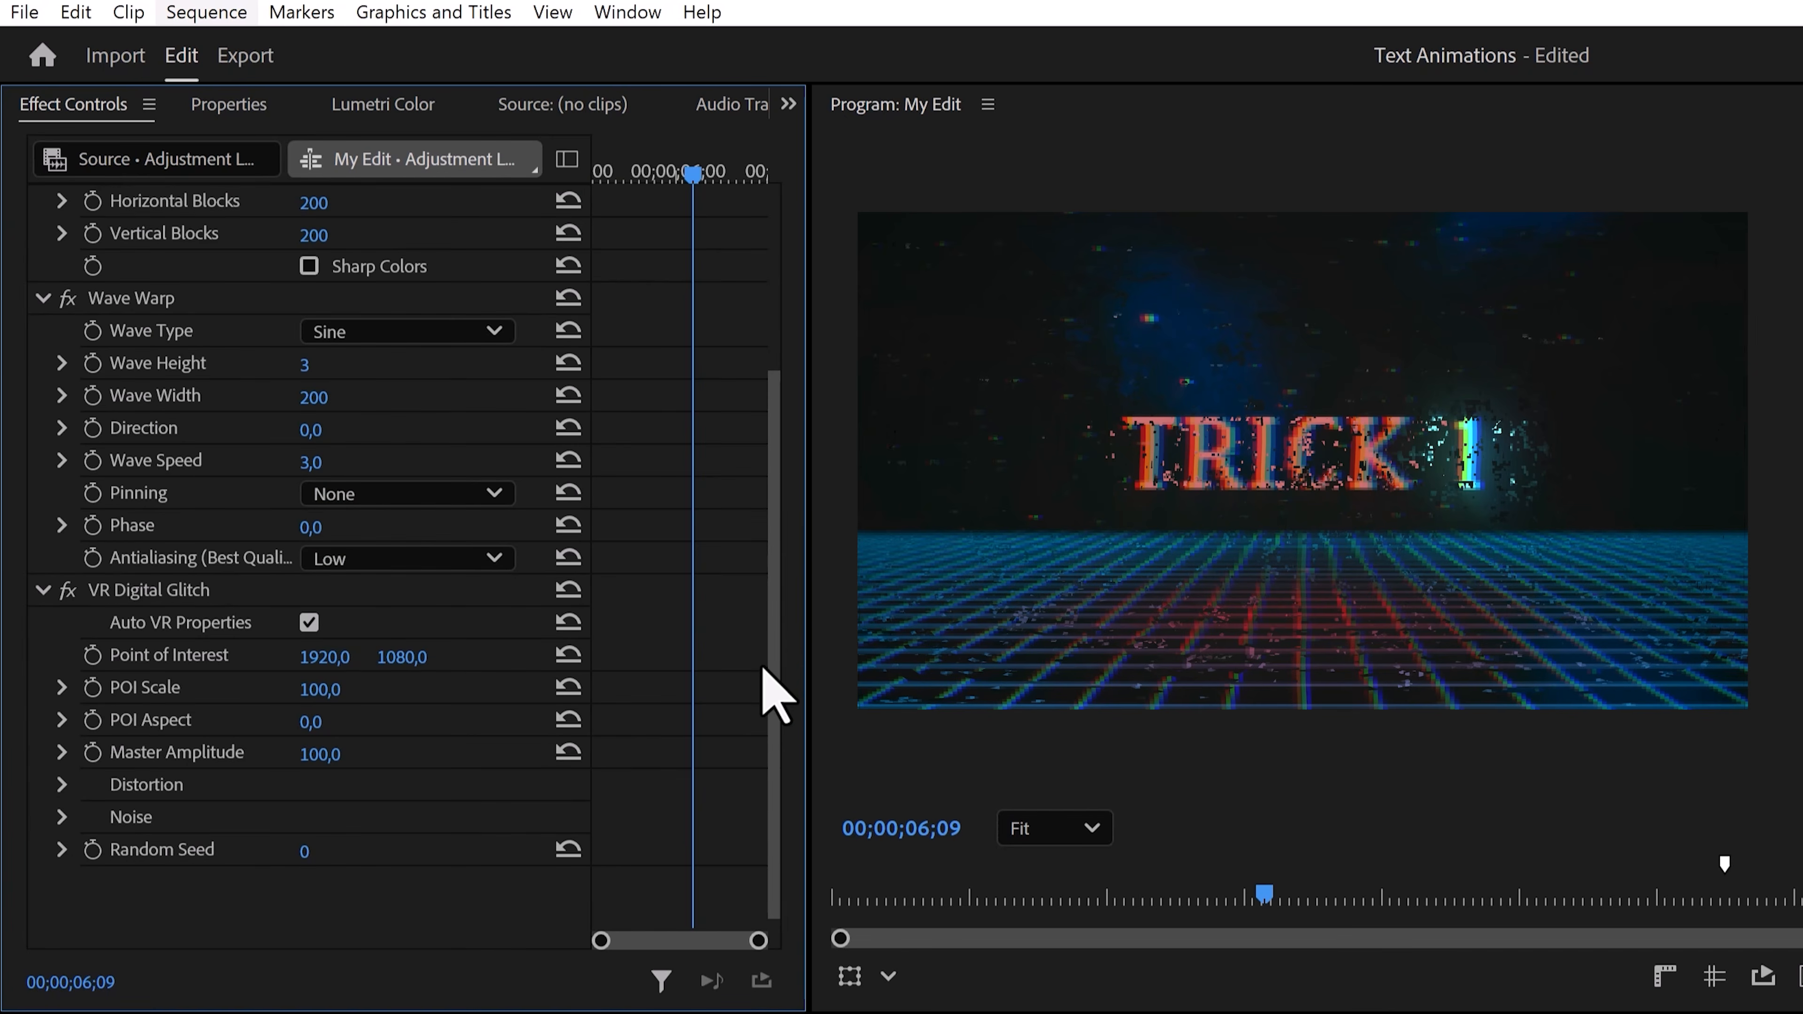
{"action": "left_click", "coordinate": [344, 688]}
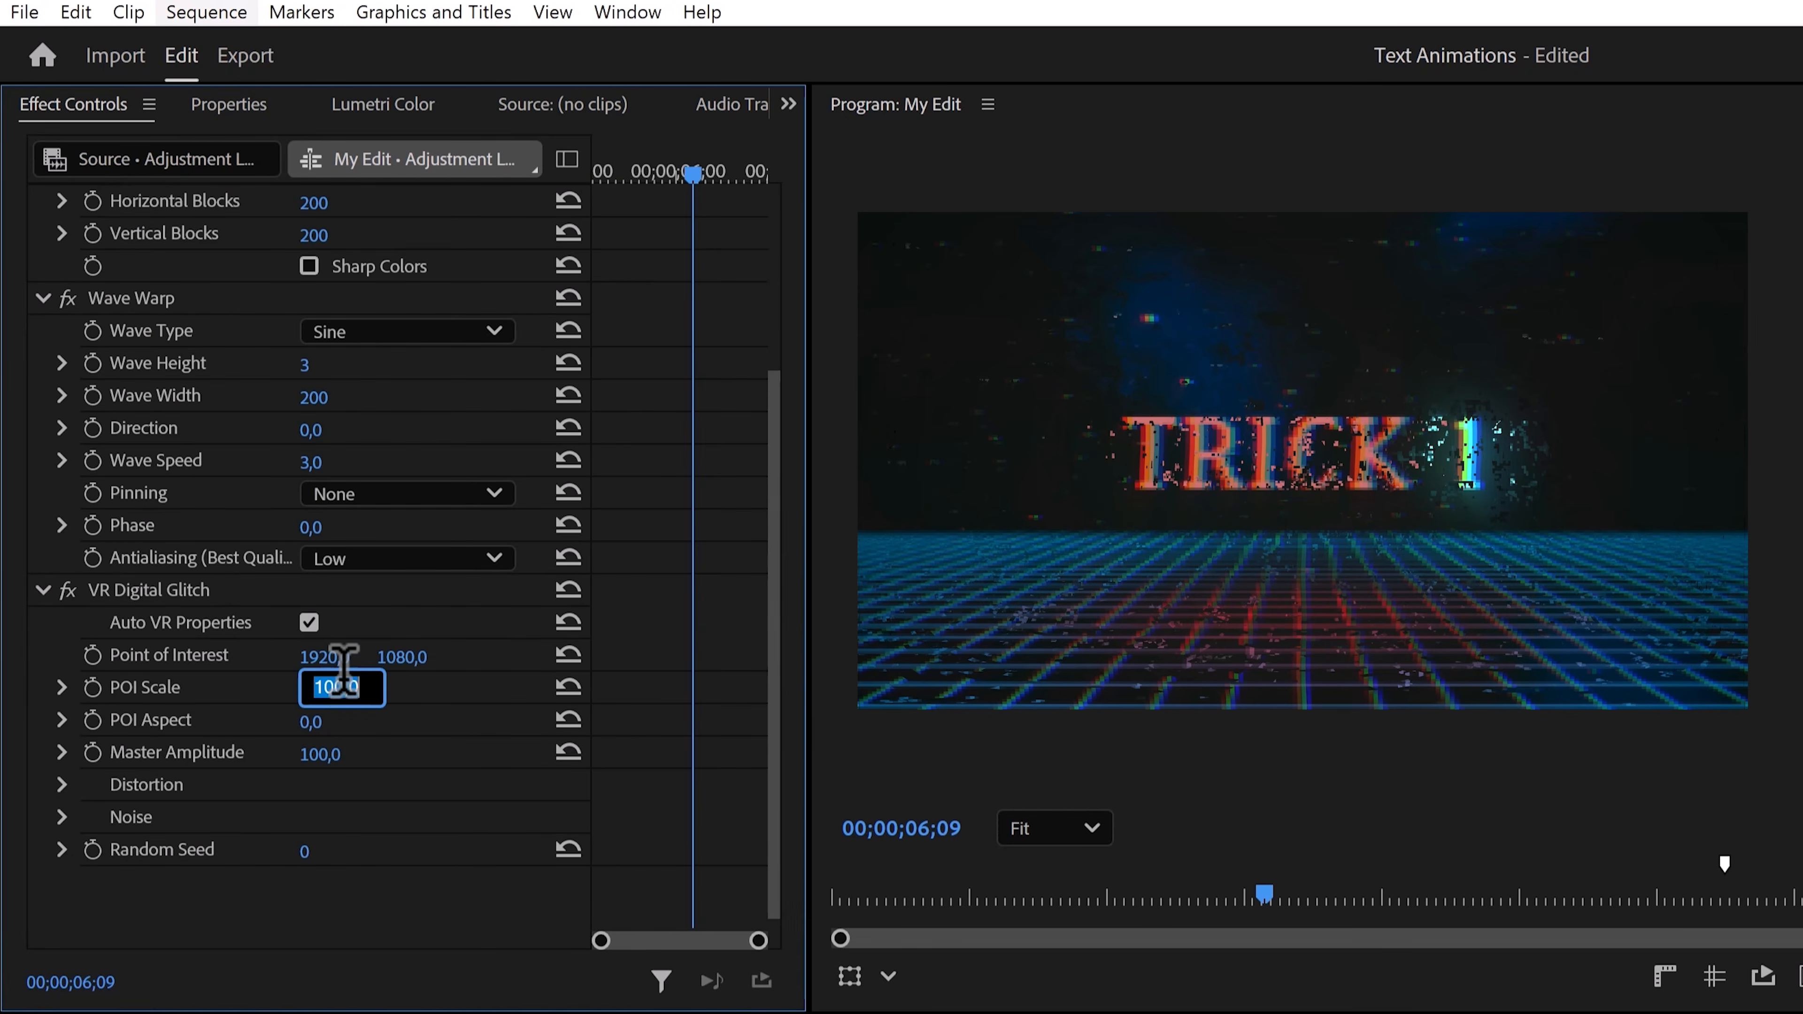
{"action": "type", "text": "80"}
{"action": "key", "text": "Return"}
{"action": "left_click_drag", "start_coordinate": [319, 721], "coordinate": [289, 721]}
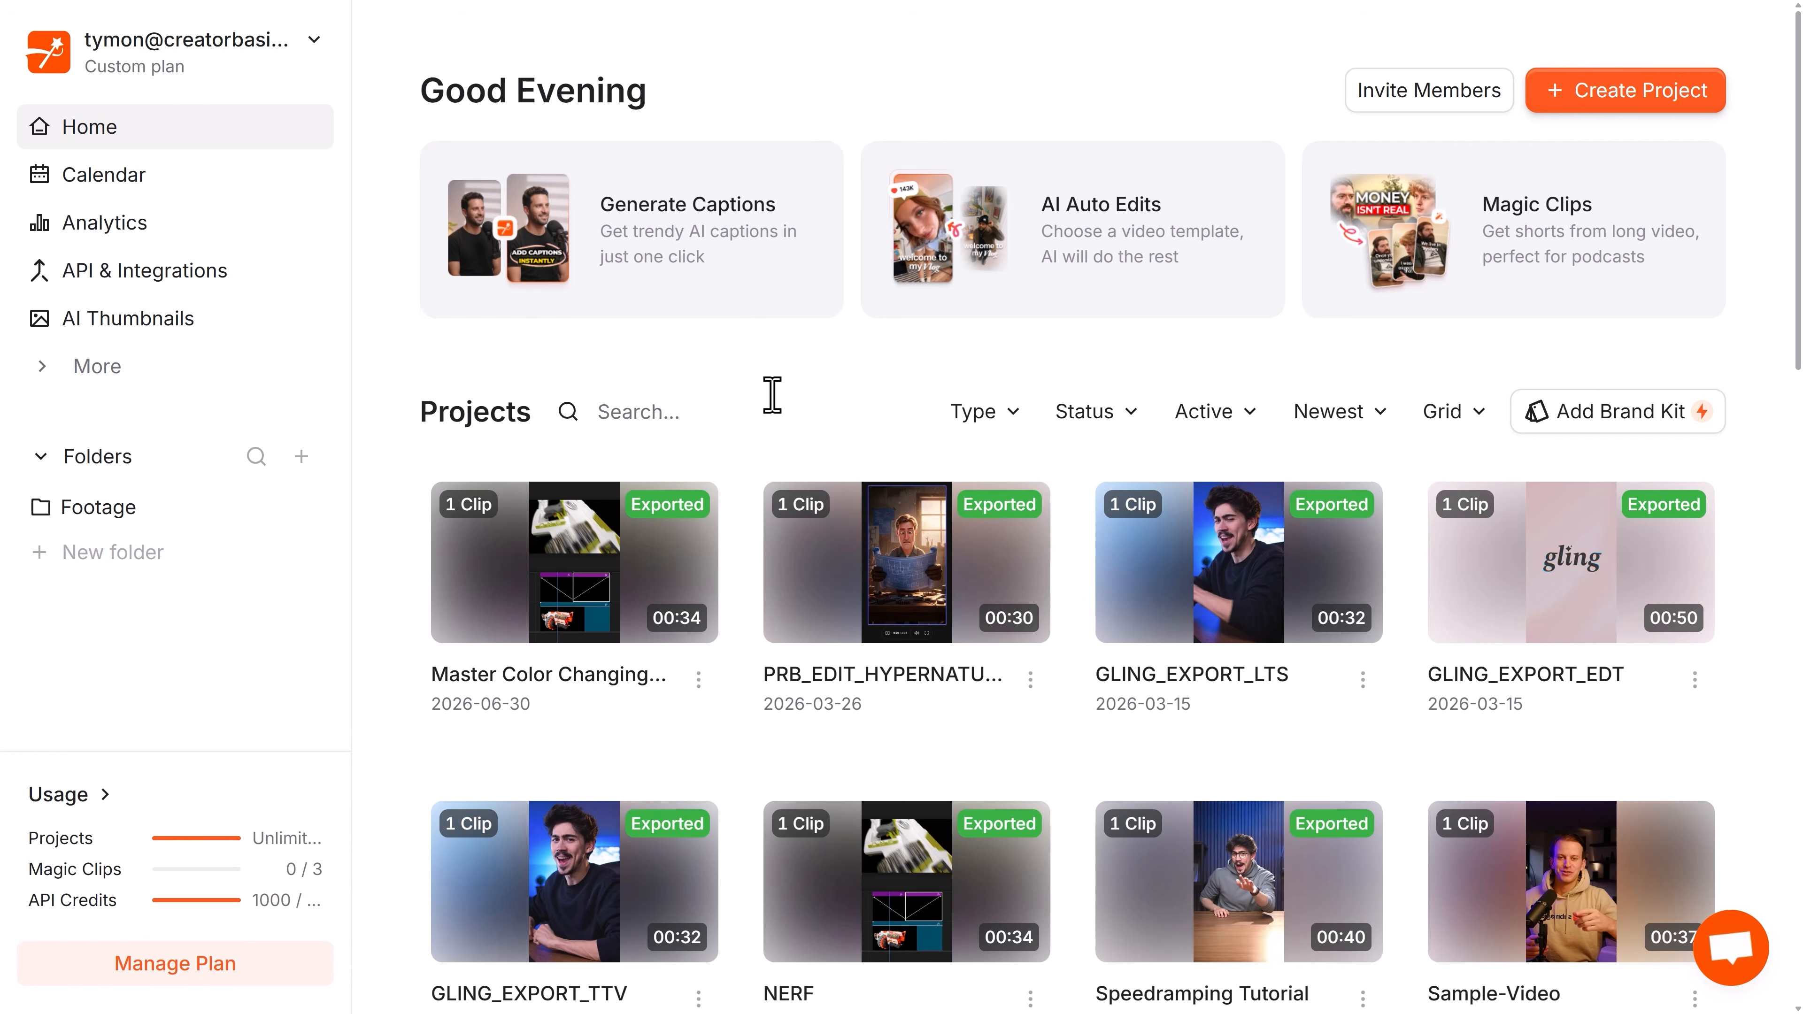
Switch to the captioning web app, upload a video and generate English captions for it.
{"action": "left_click", "coordinate": [694, 298]}
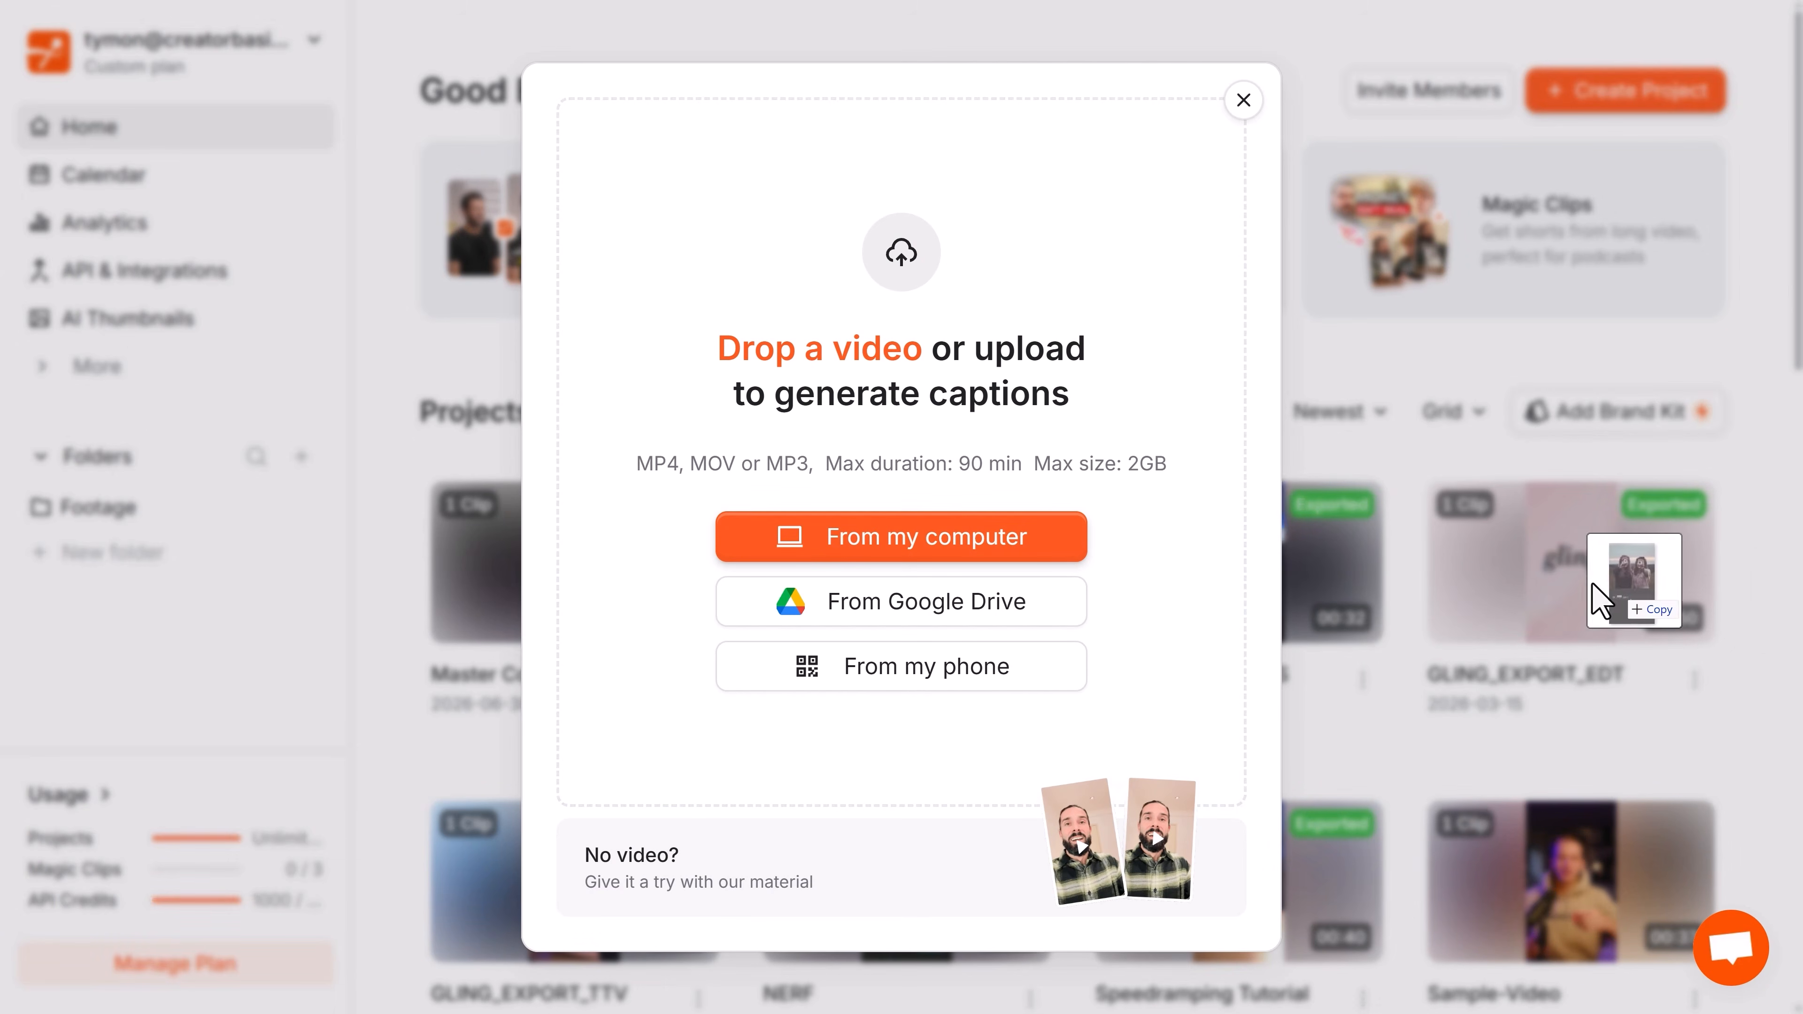
{"action": "left_click_drag", "start_coordinate": [1606, 581], "coordinate": [824, 271]}
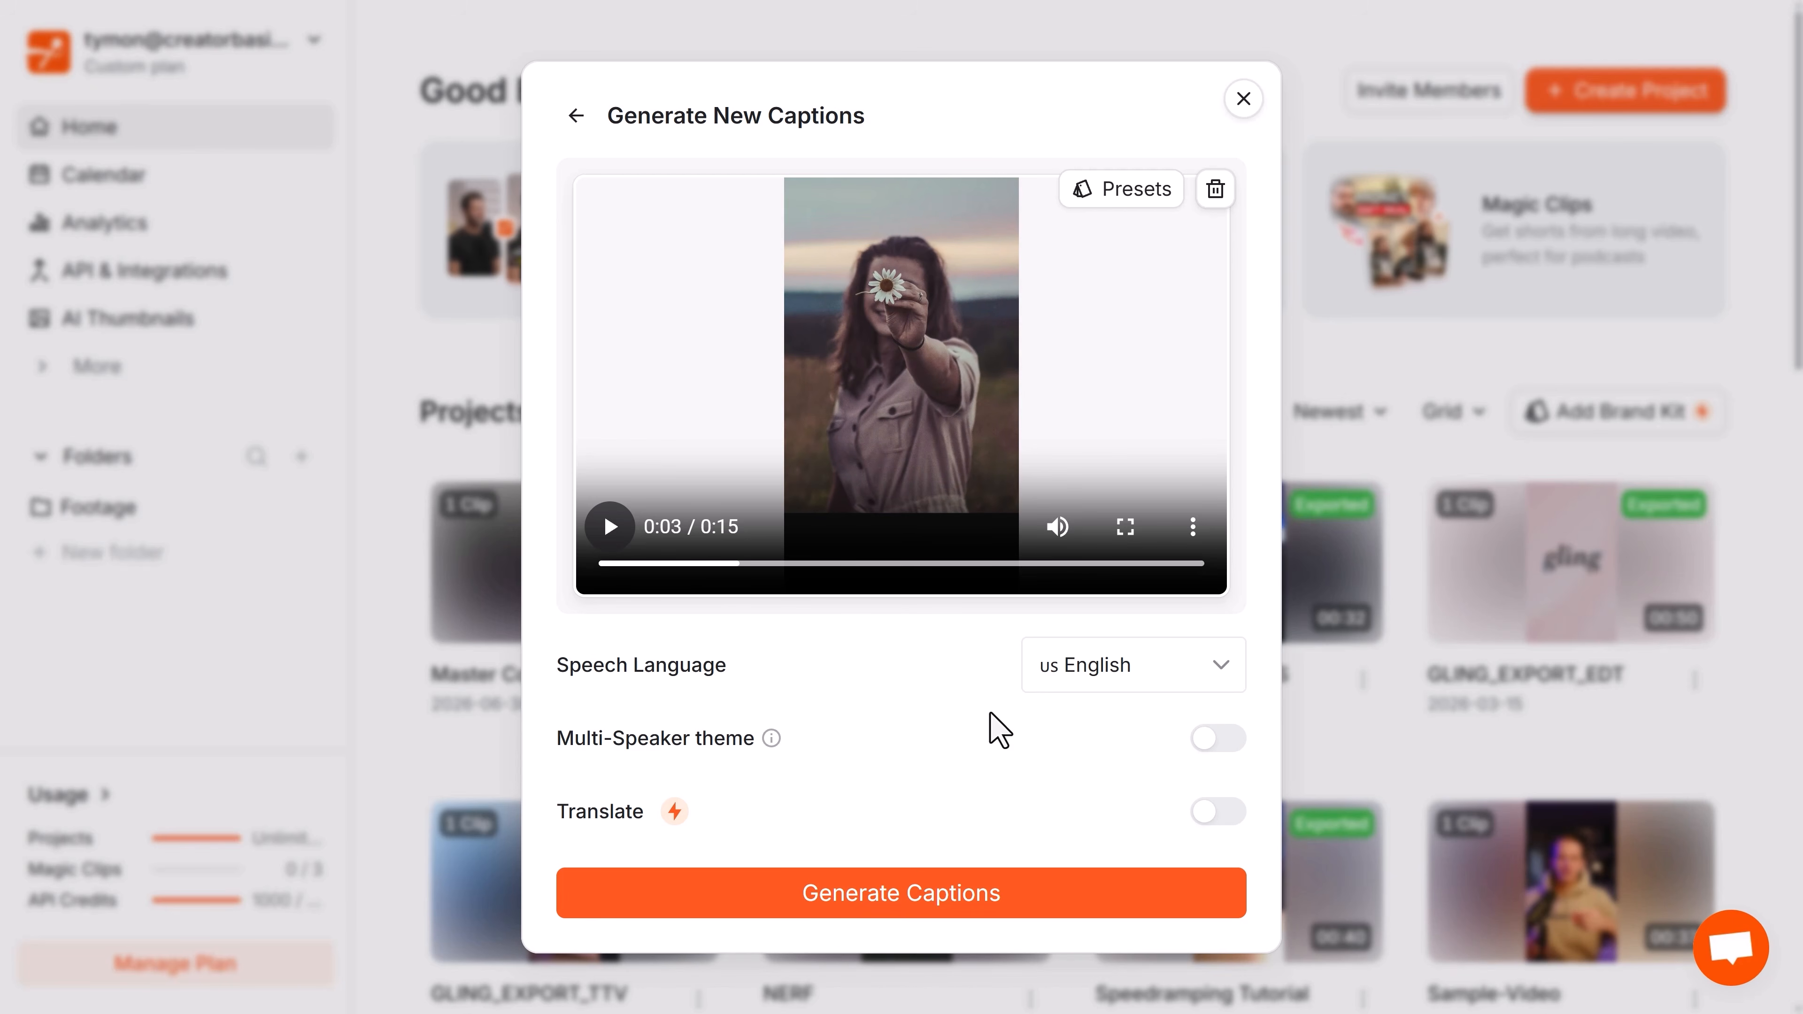
{"action": "left_click", "coordinate": [906, 893]}
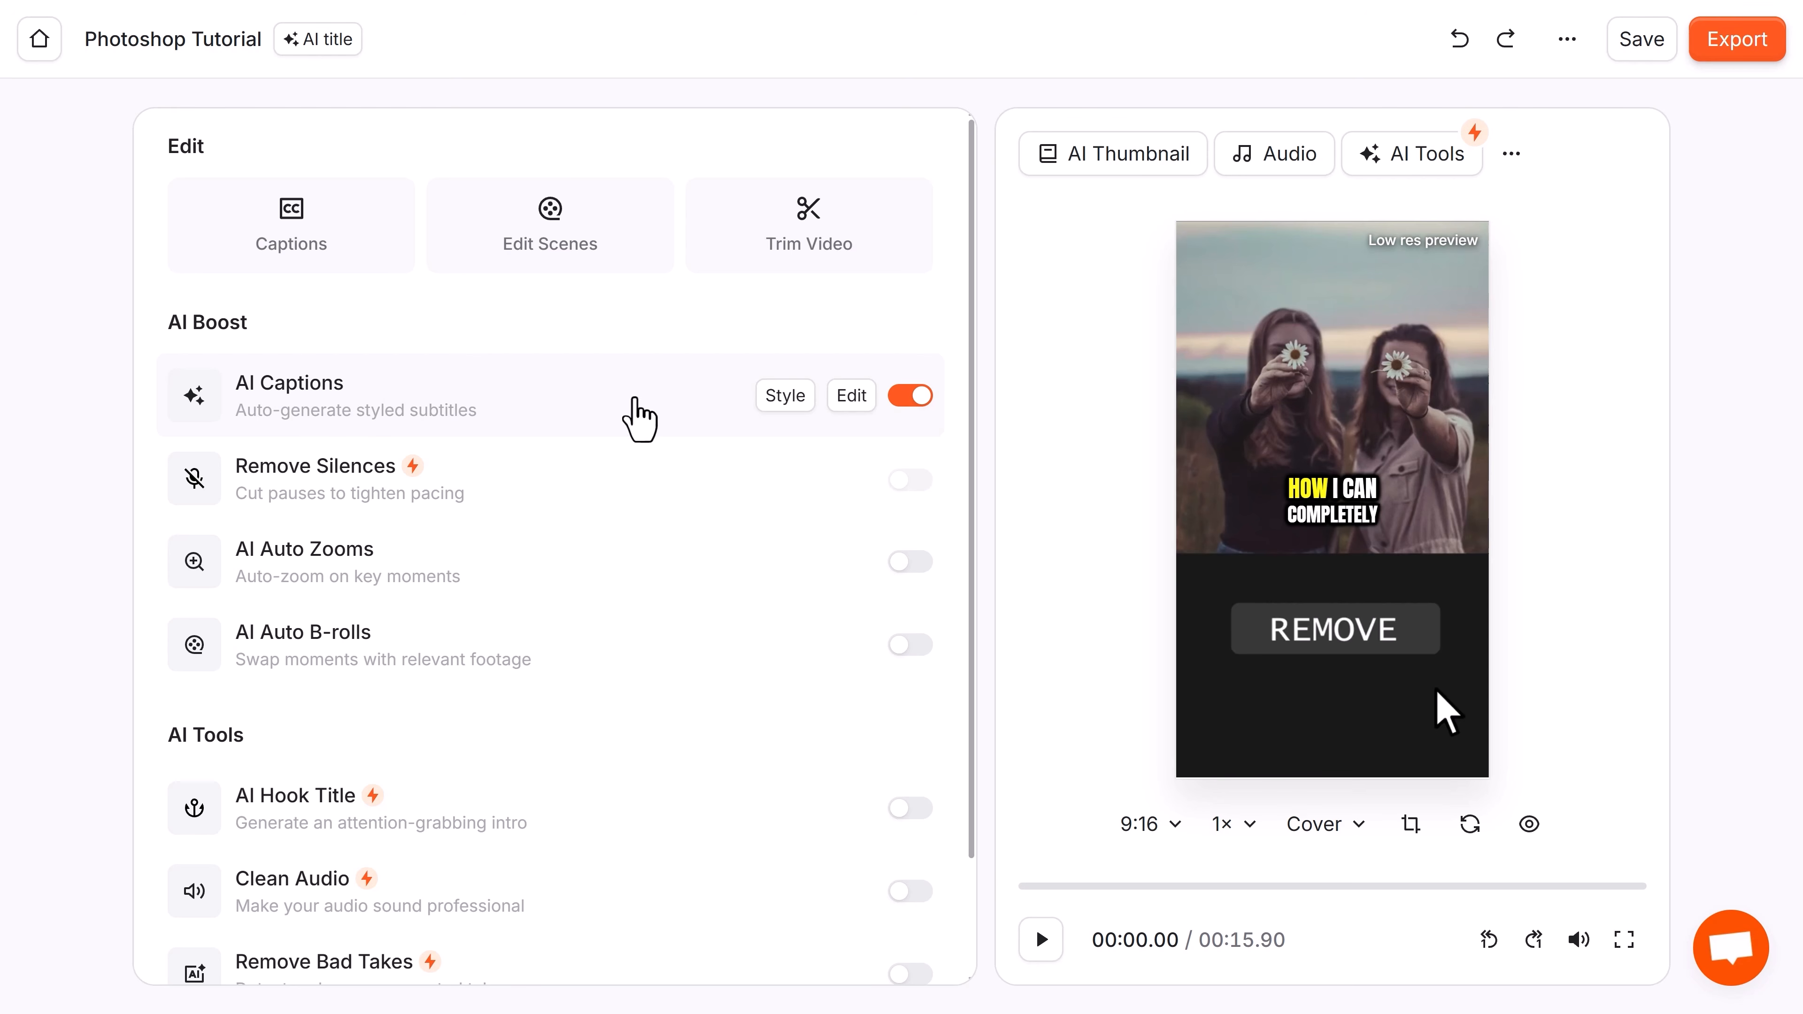
Open the caption styles, pick the Nick style and adjust the caption position.
{"action": "left_click", "coordinate": [788, 411]}
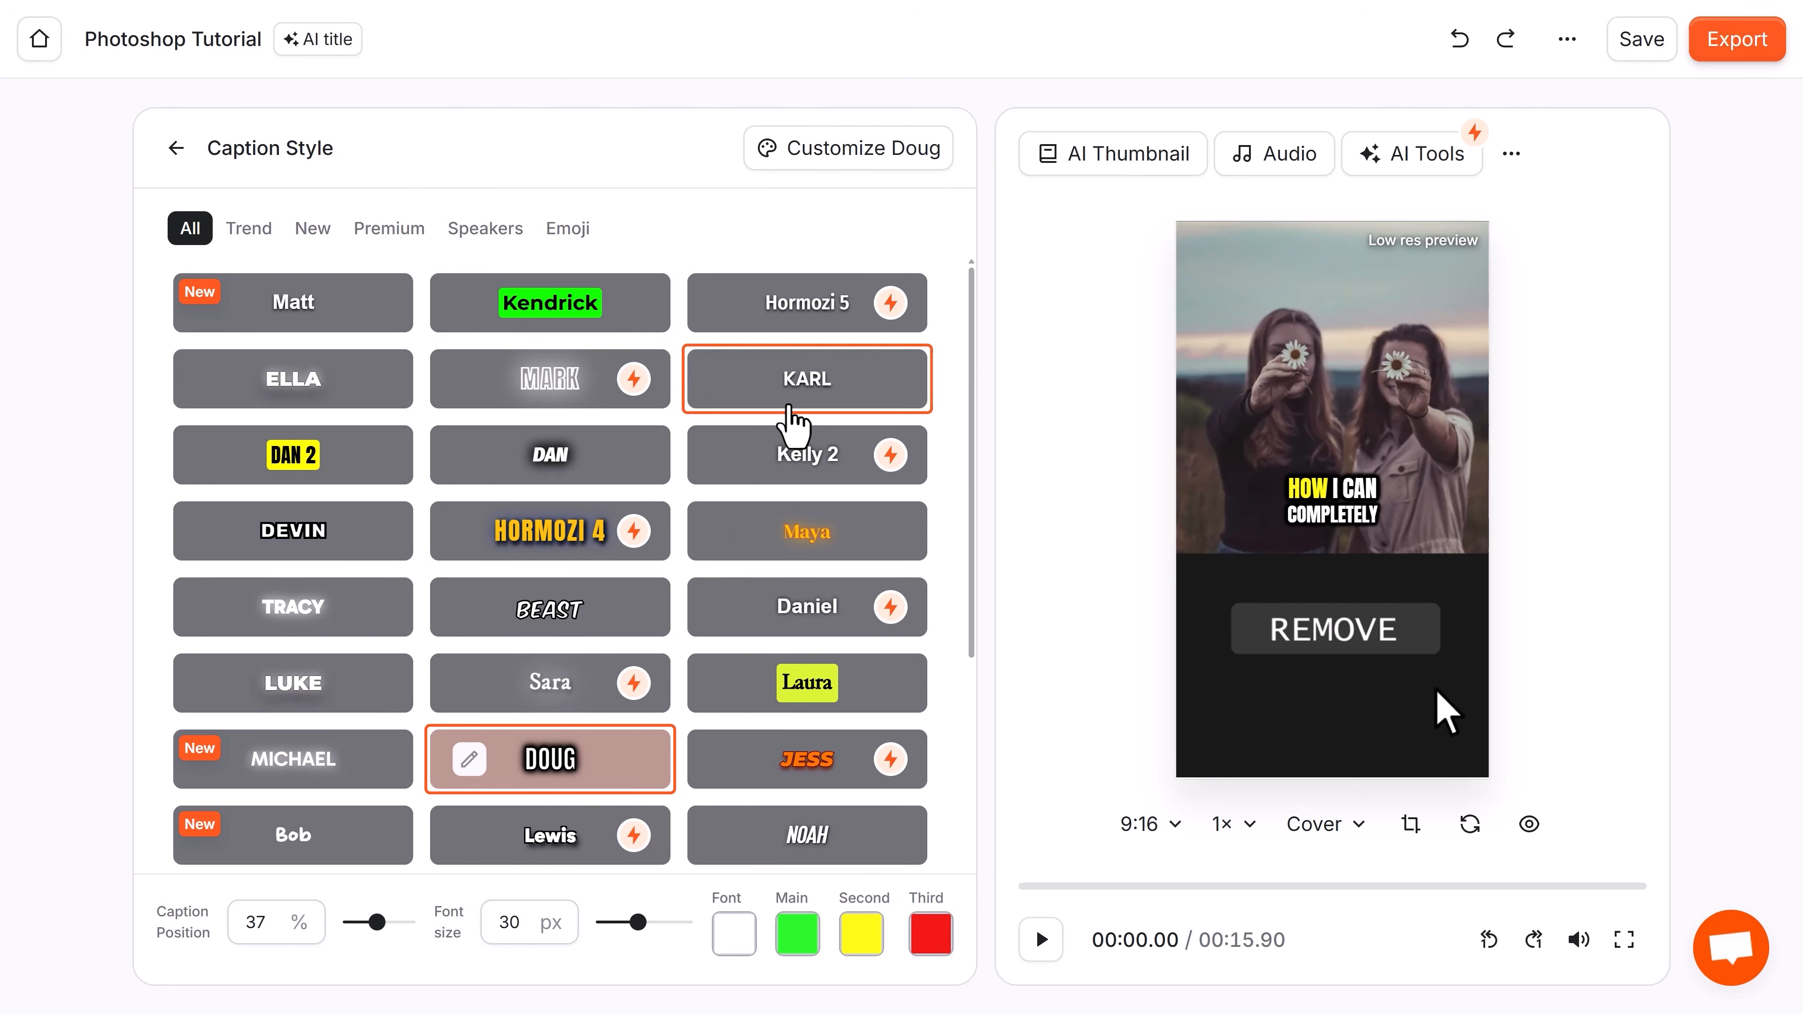
{"action": "left_click_drag", "start_coordinate": [970, 398], "coordinate": [966, 632]}
{"action": "left_click", "coordinate": [341, 679]}
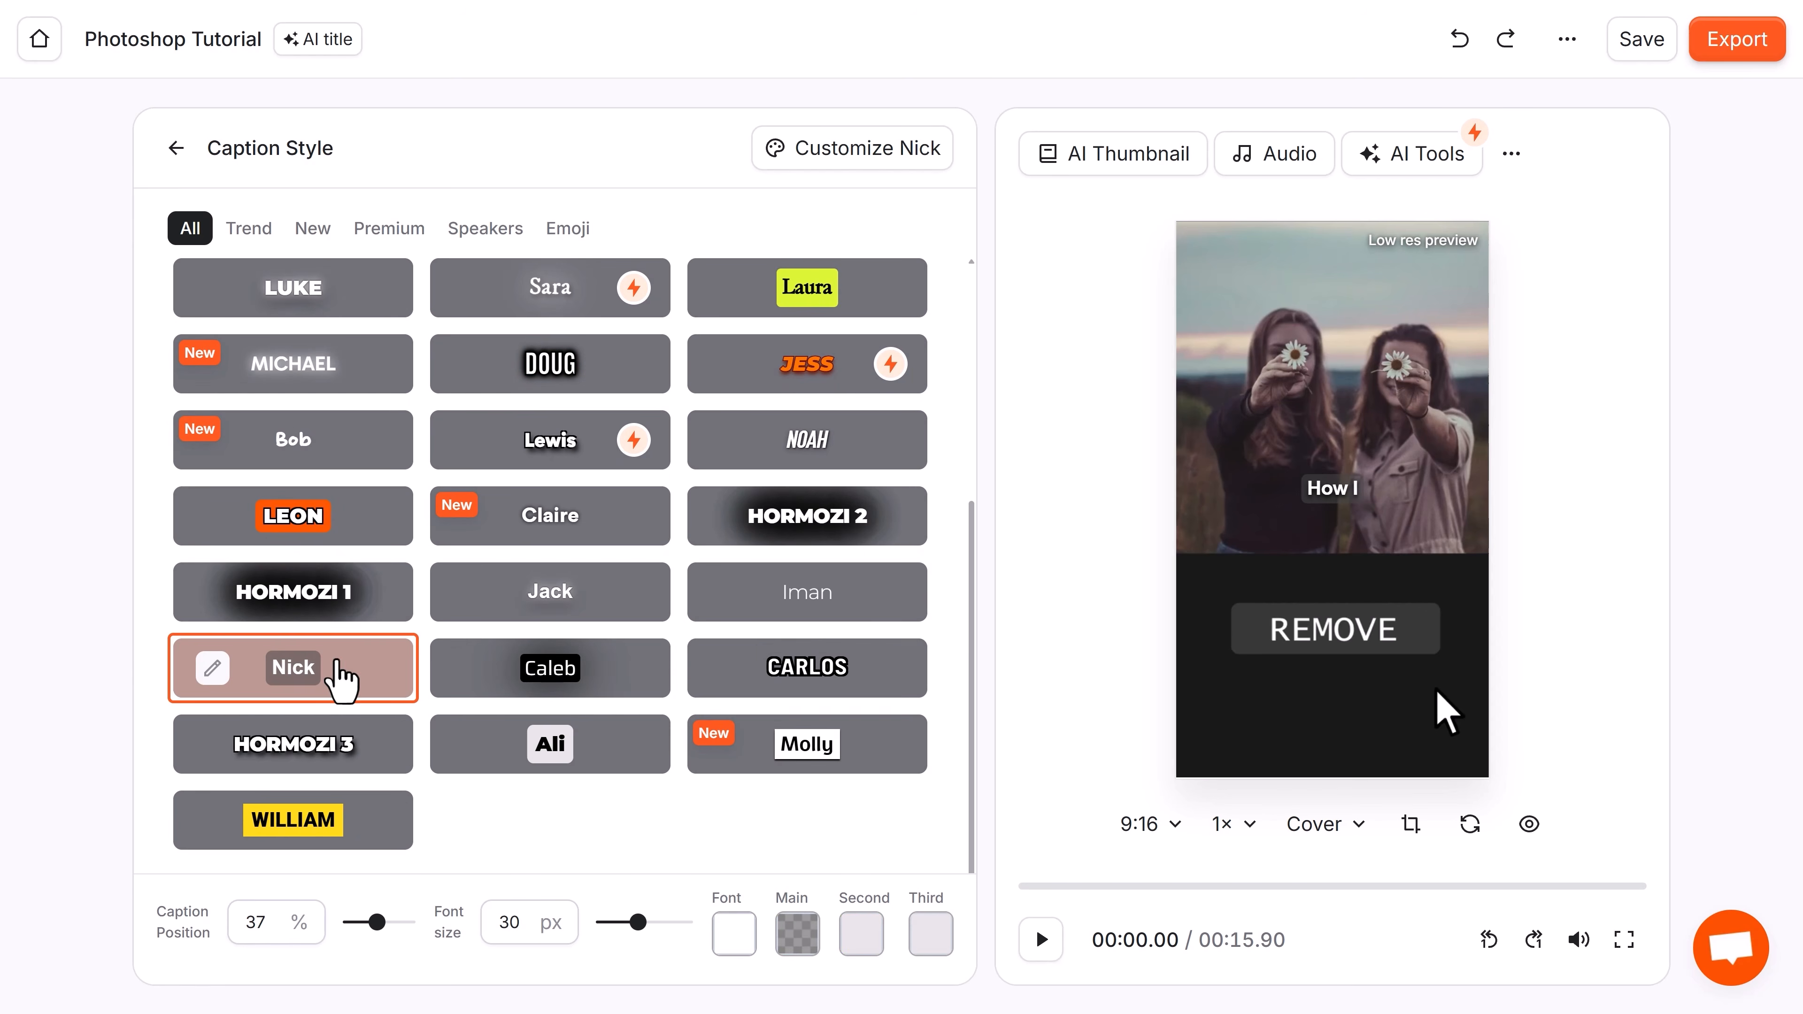
{"action": "left_click_drag", "start_coordinate": [376, 921], "coordinate": [388, 923]}
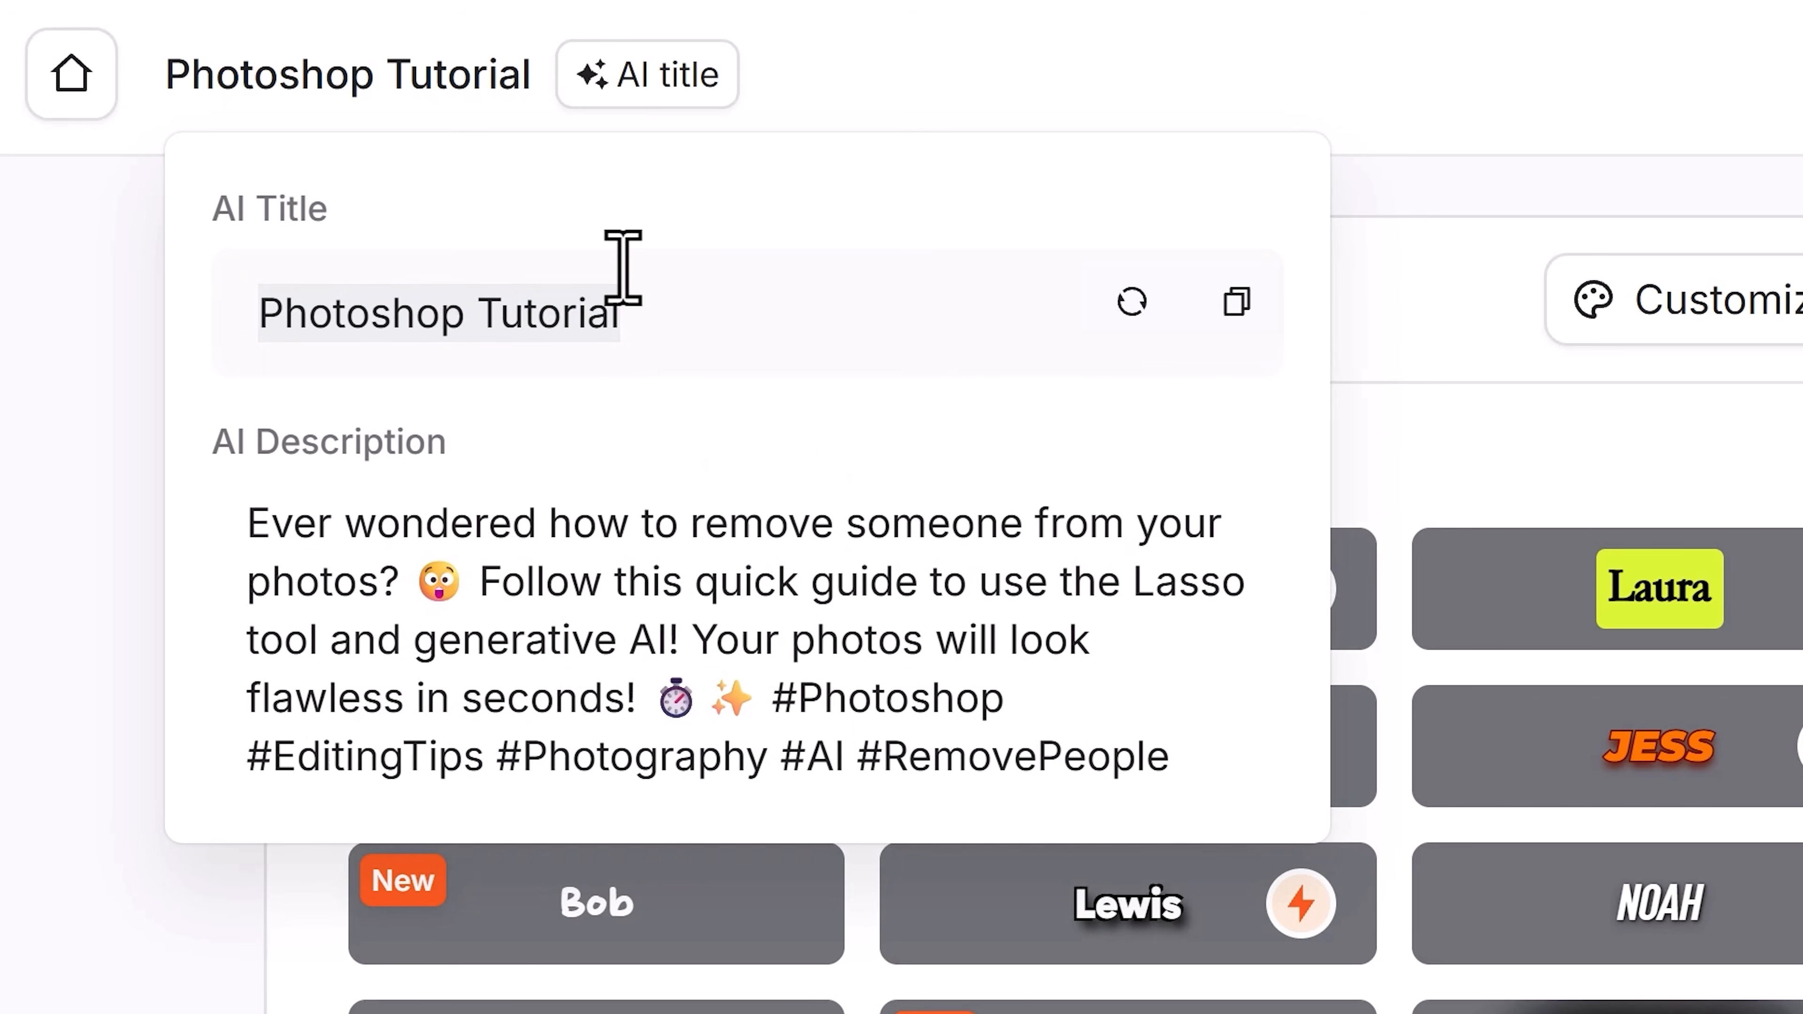
Regenerate the AI title and add an AI hook title to the video.
{"action": "left_click", "coordinate": [1118, 304]}
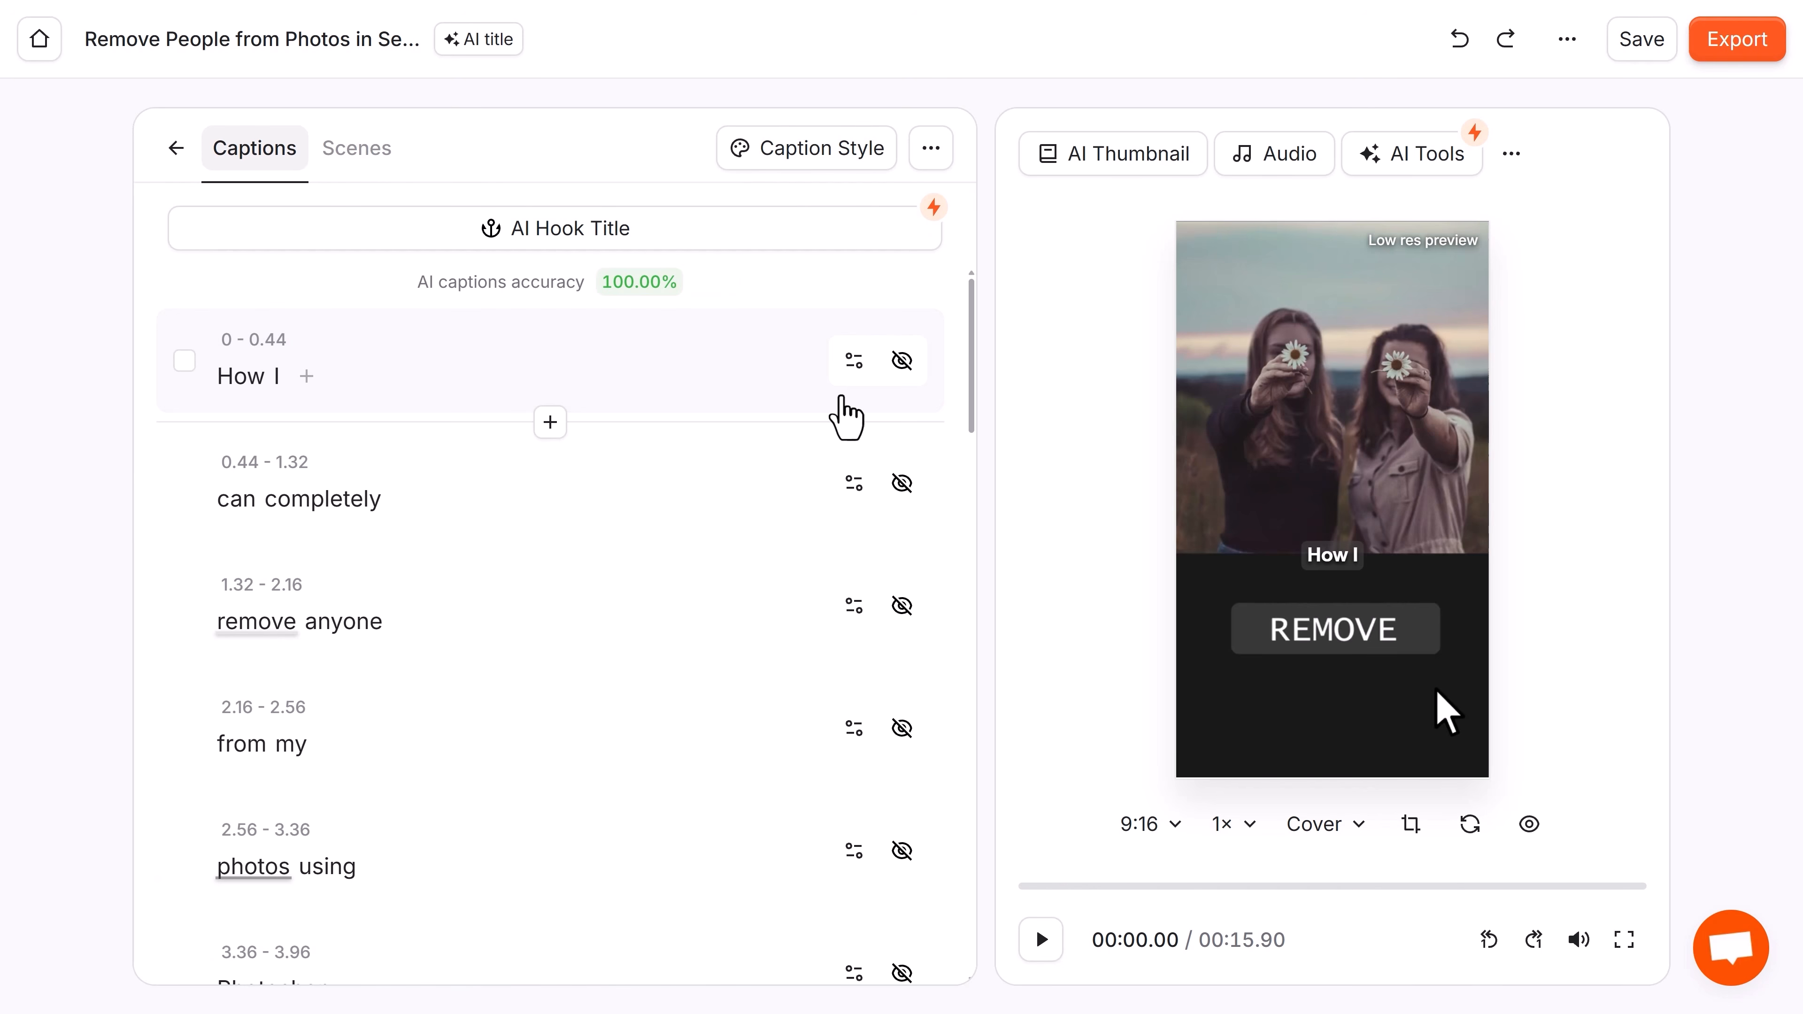
{"action": "mouse_move", "coordinate": [420, 281]}
{"action": "left_mouse_down"}
{"action": "mouse_move", "coordinate": [602, 285]}
{"action": "mouse_move", "coordinate": [448, 287]}
{"action": "left_mouse_up"}
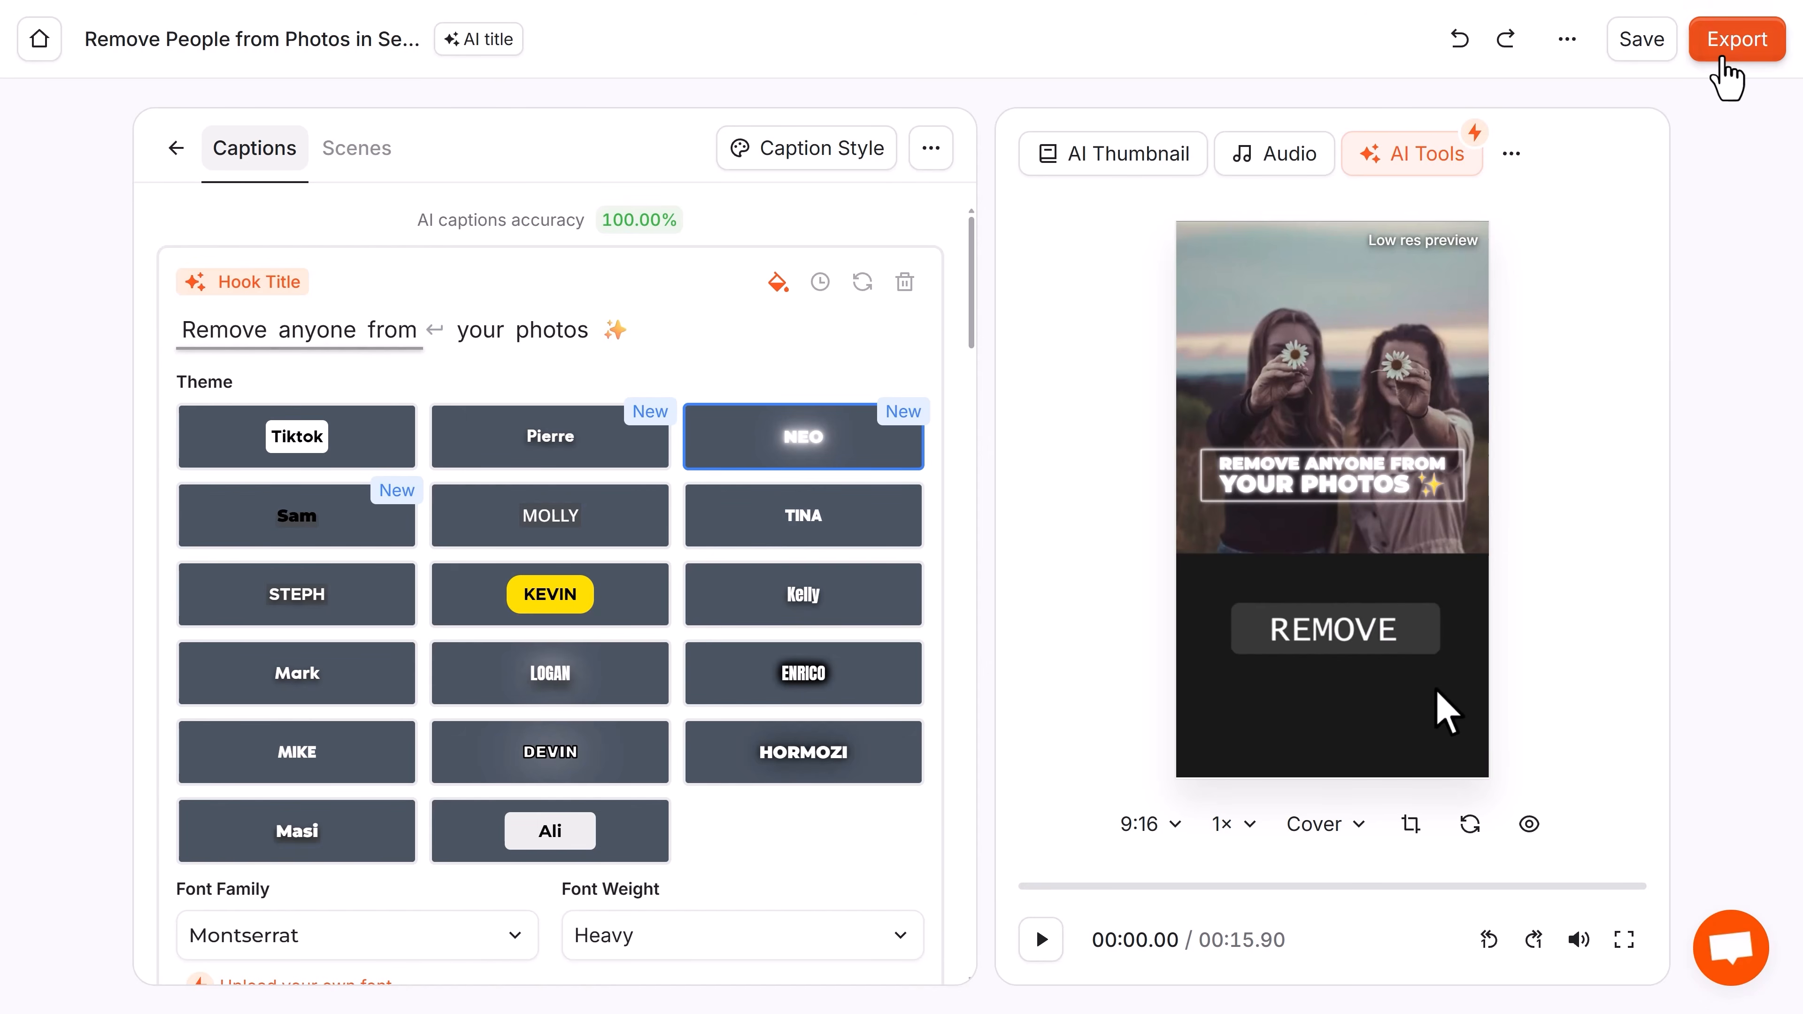
Export the video in Ultra HD 4K at 30 fps with captions.
{"action": "left_click", "coordinate": [1724, 57]}
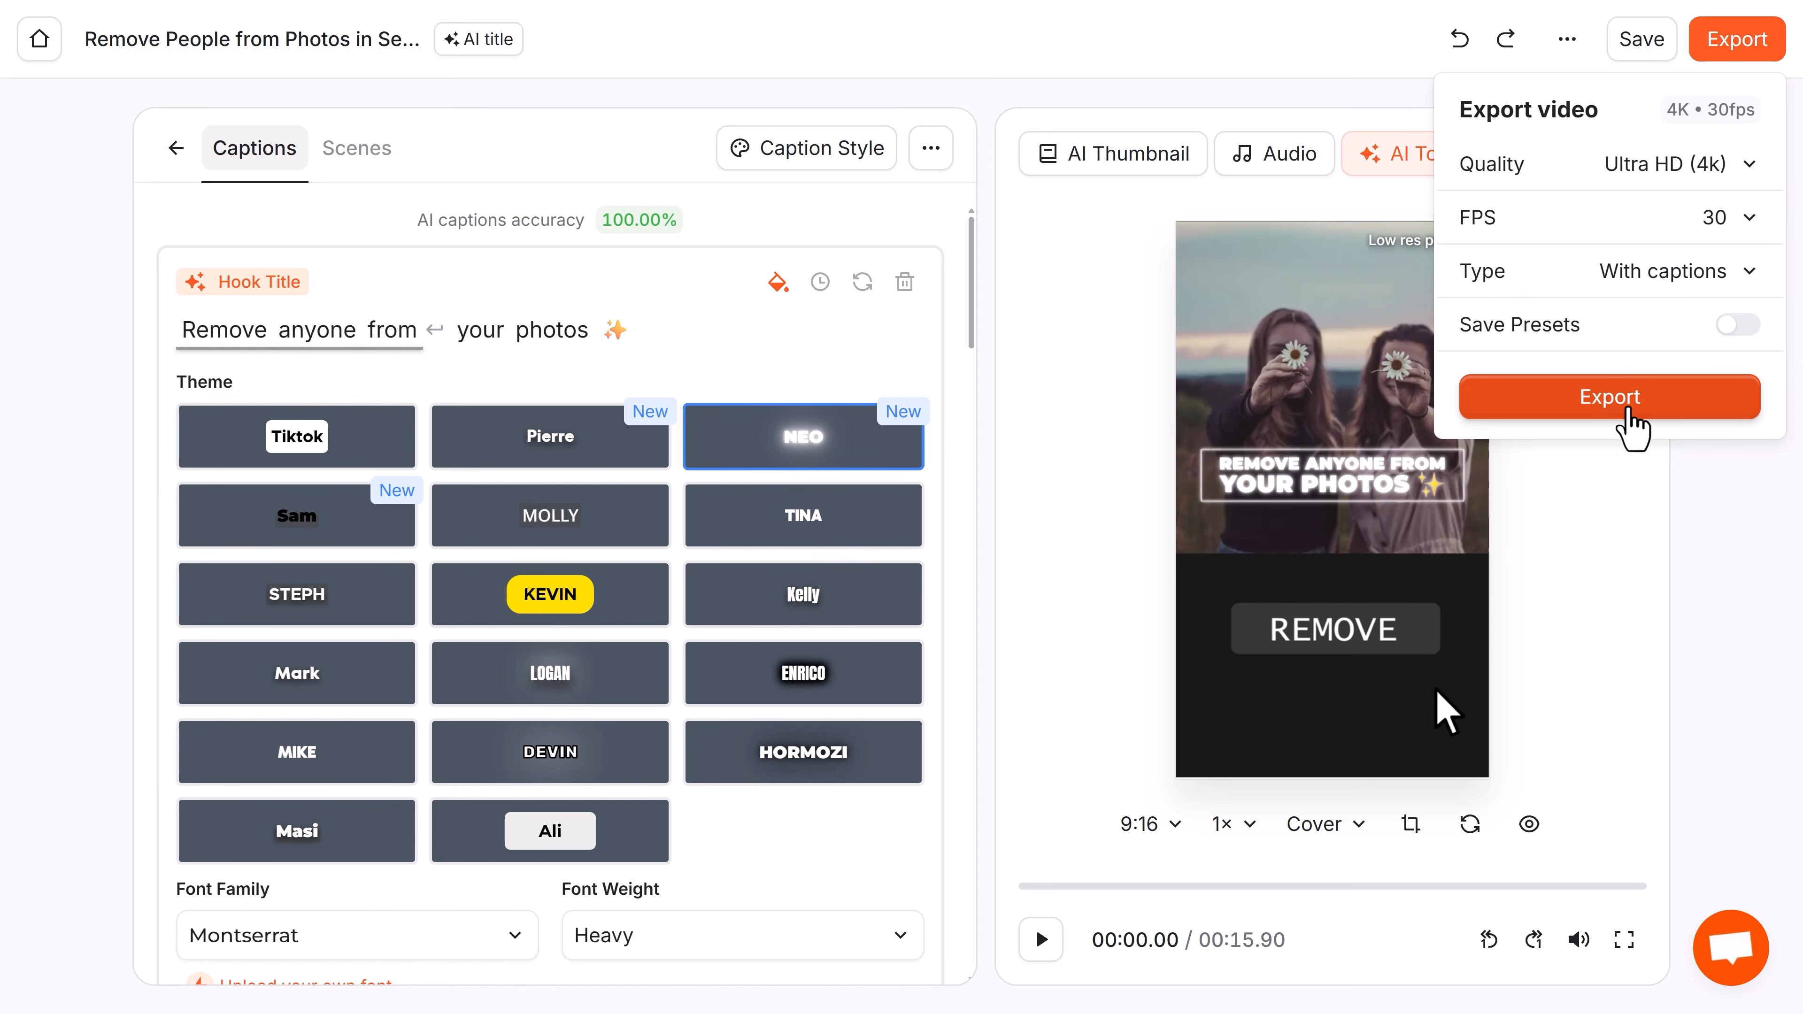
{"action": "left_click", "coordinate": [1628, 416]}
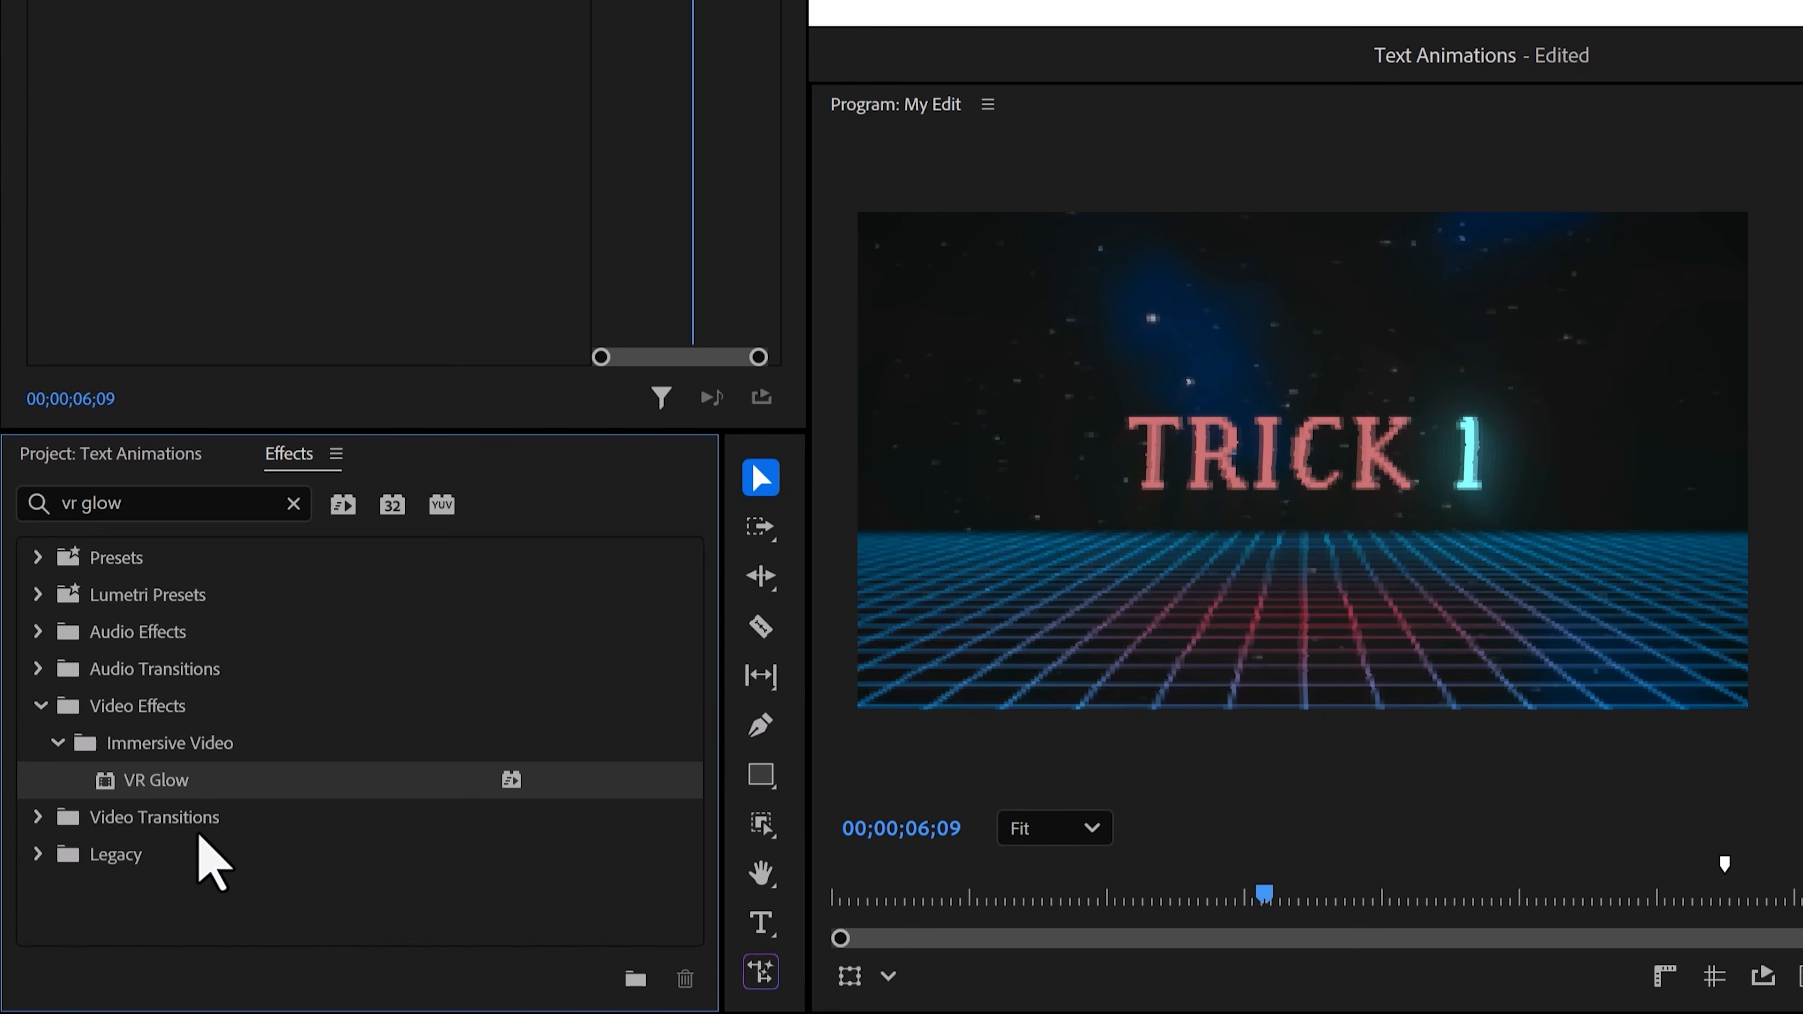
Apply another VR Glow to the adjustment layer and set its luma threshold to 0.
{"action": "left_click_drag", "start_coordinate": [198, 787], "coordinate": [331, 208]}
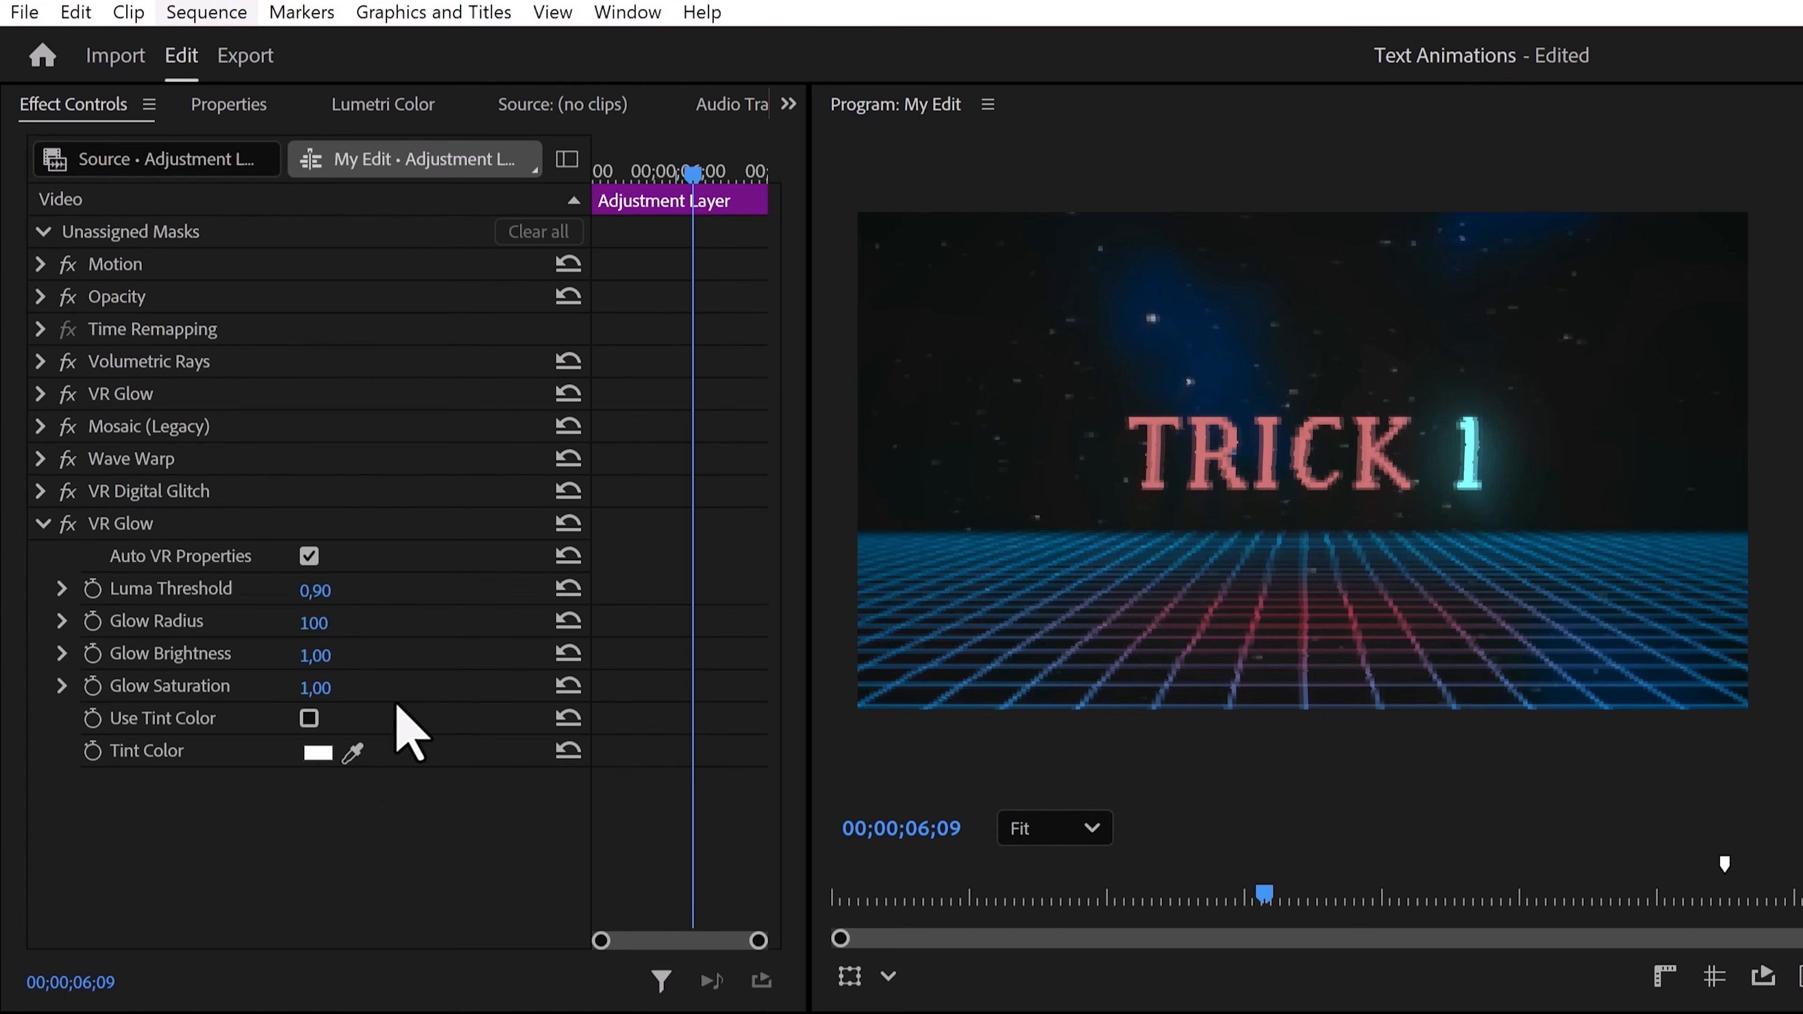
{"action": "left_click", "coordinate": [316, 591]}
{"action": "type", "text": "0"}
{"action": "key", "text": "Return"}
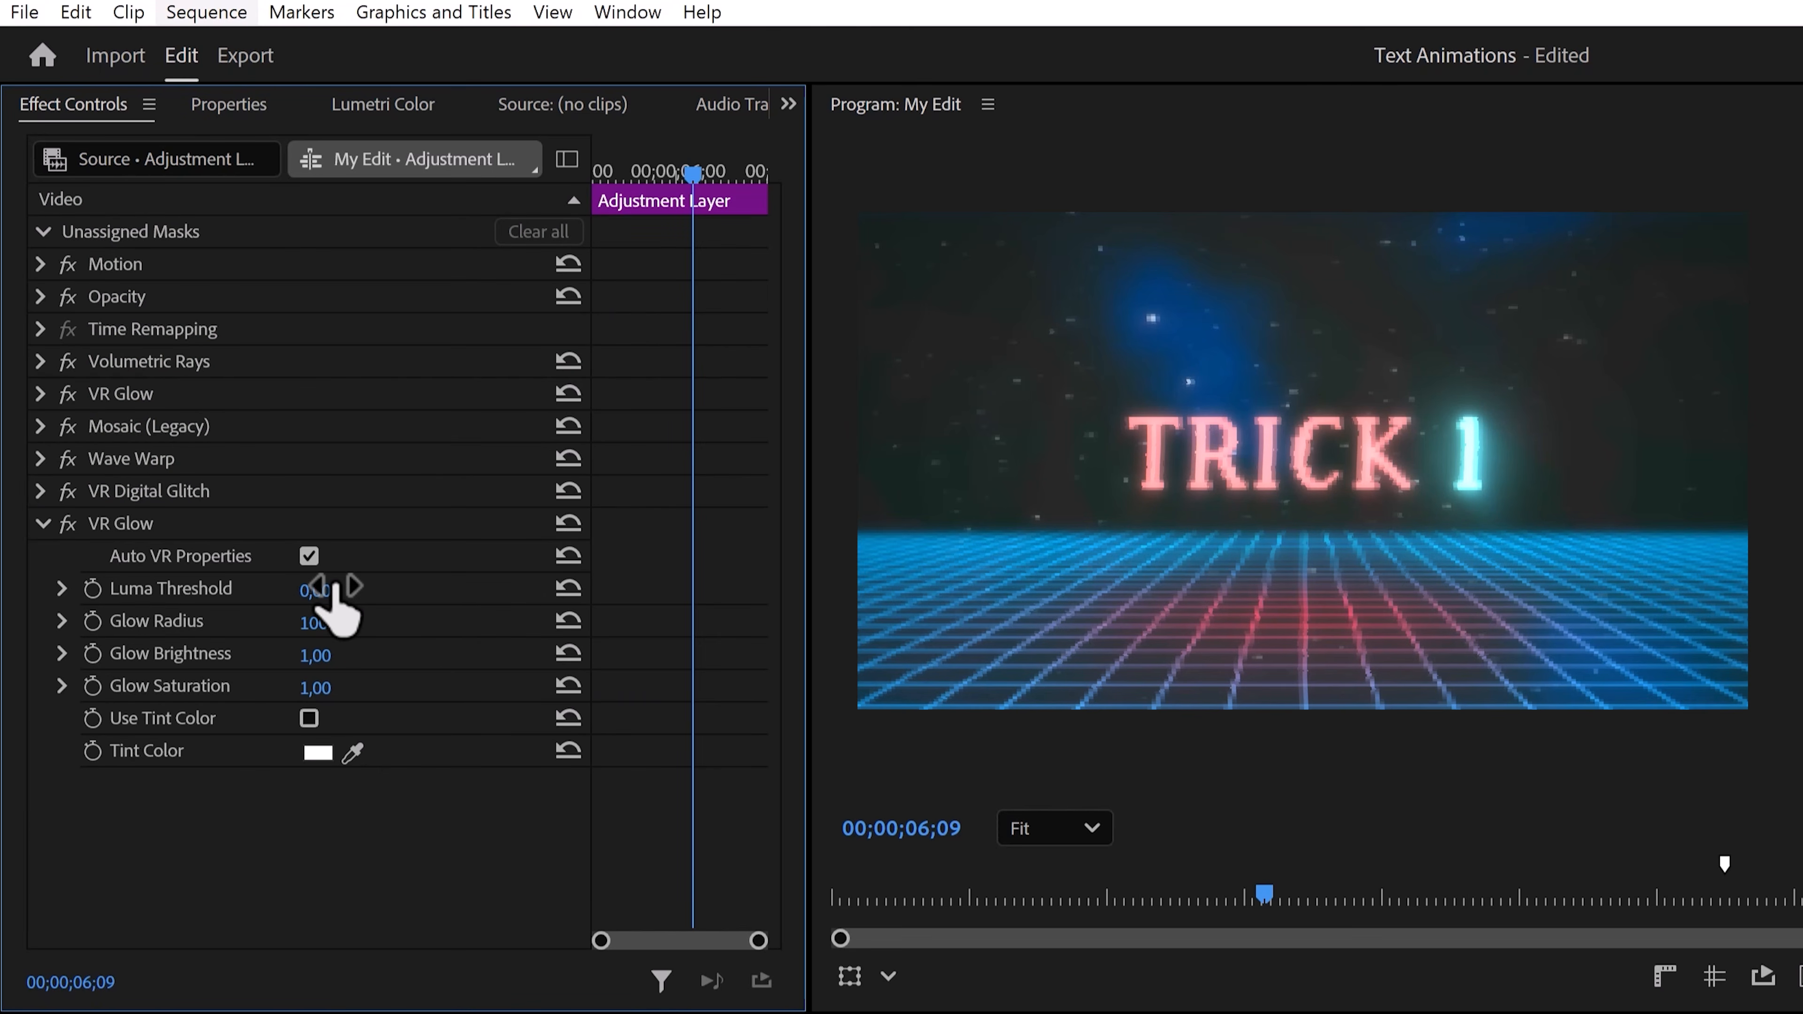
Set the second VR Glow's glow radius to 0 and raise its glow brightness.
{"action": "left_click", "coordinate": [334, 623]}
{"action": "type", "text": "23"}
{"action": "key", "text": "Return"}
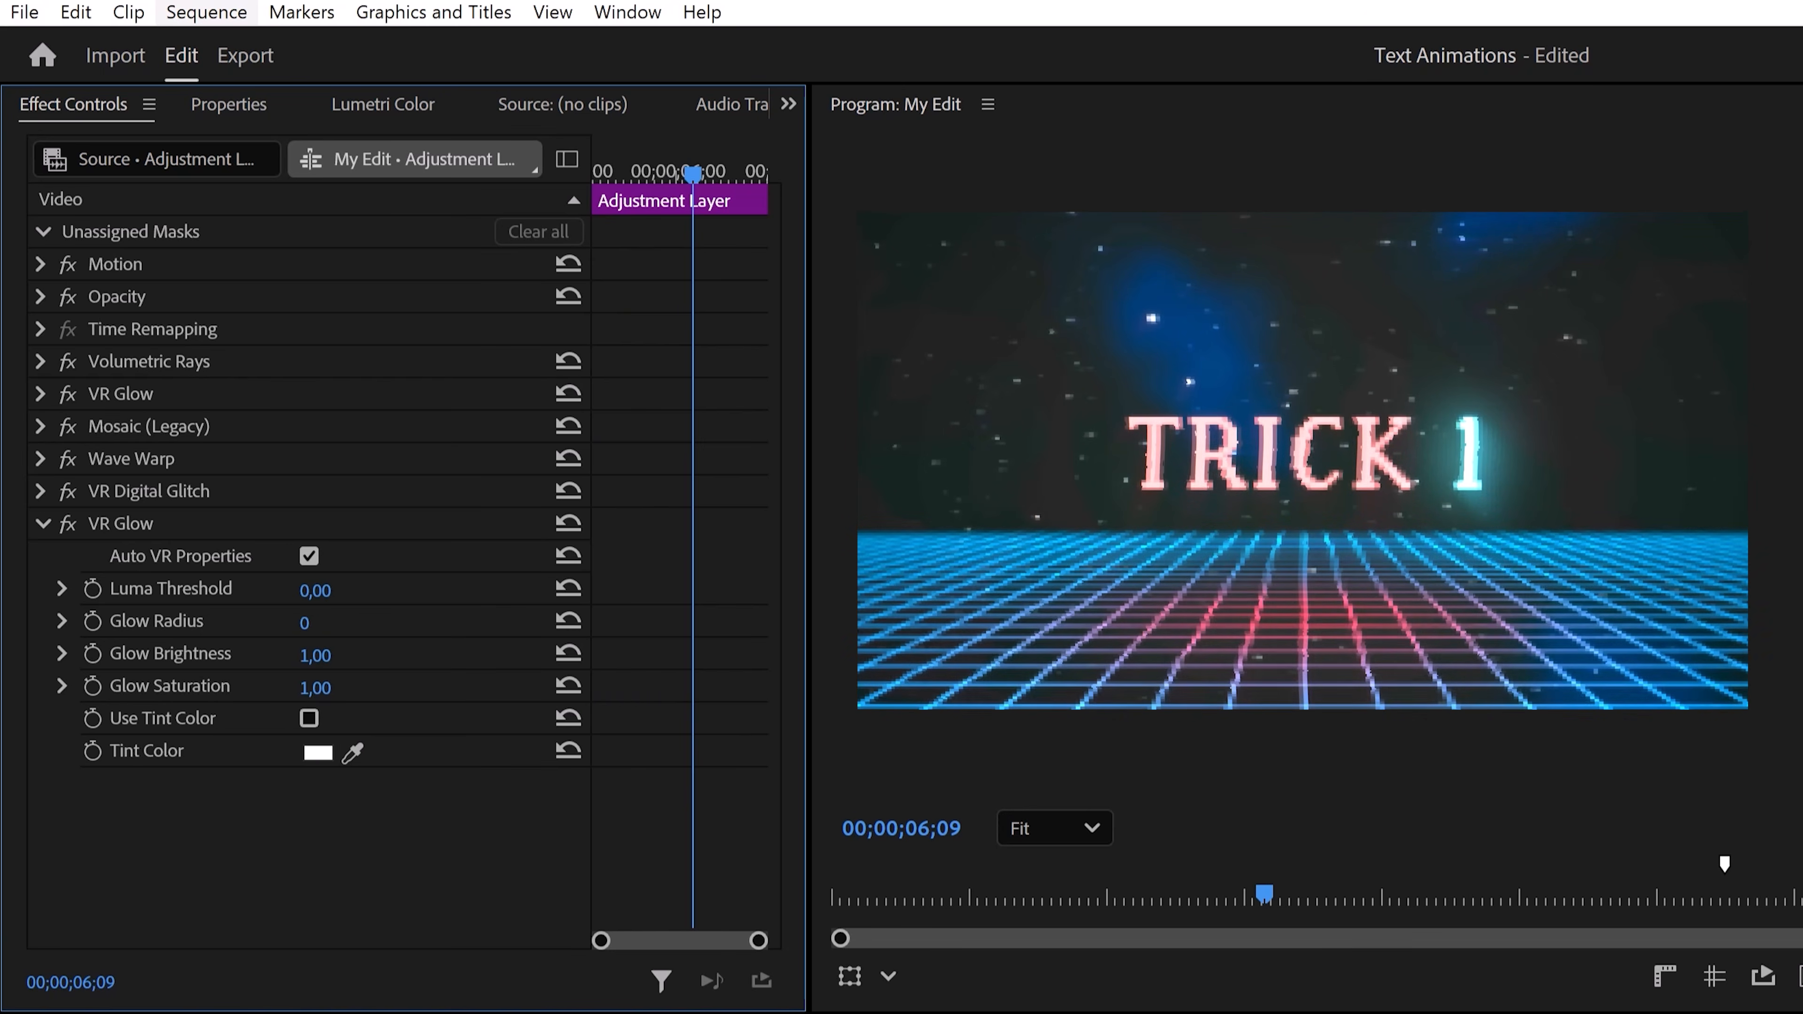
{"action": "mouse_move", "coordinate": [331, 657]}
{"action": "left_mouse_down"}
{"action": "mouse_move", "coordinate": [350, 657]}
{"action": "mouse_move", "coordinate": [341, 684]}
{"action": "left_mouse_up"}
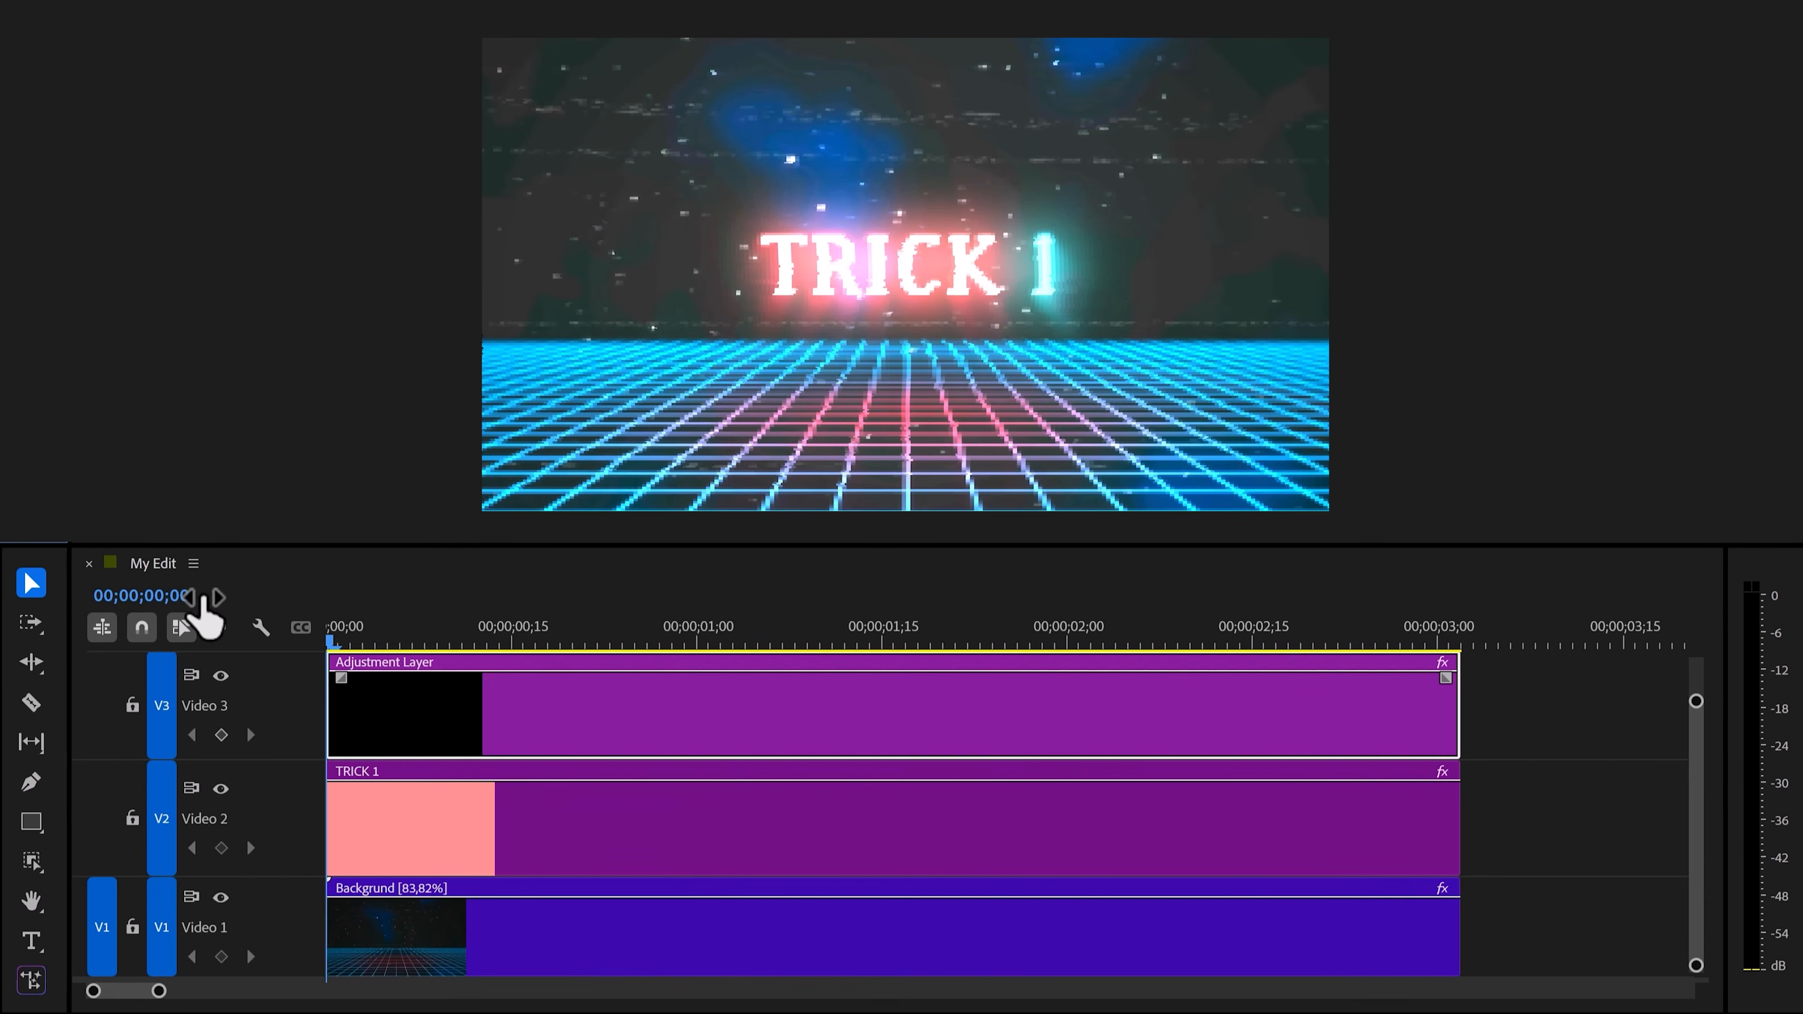
{"action": "left_click", "coordinate": [447, 676]}
{"action": "left_click_drag", "start_coordinate": [447, 674], "coordinate": [447, 738]}
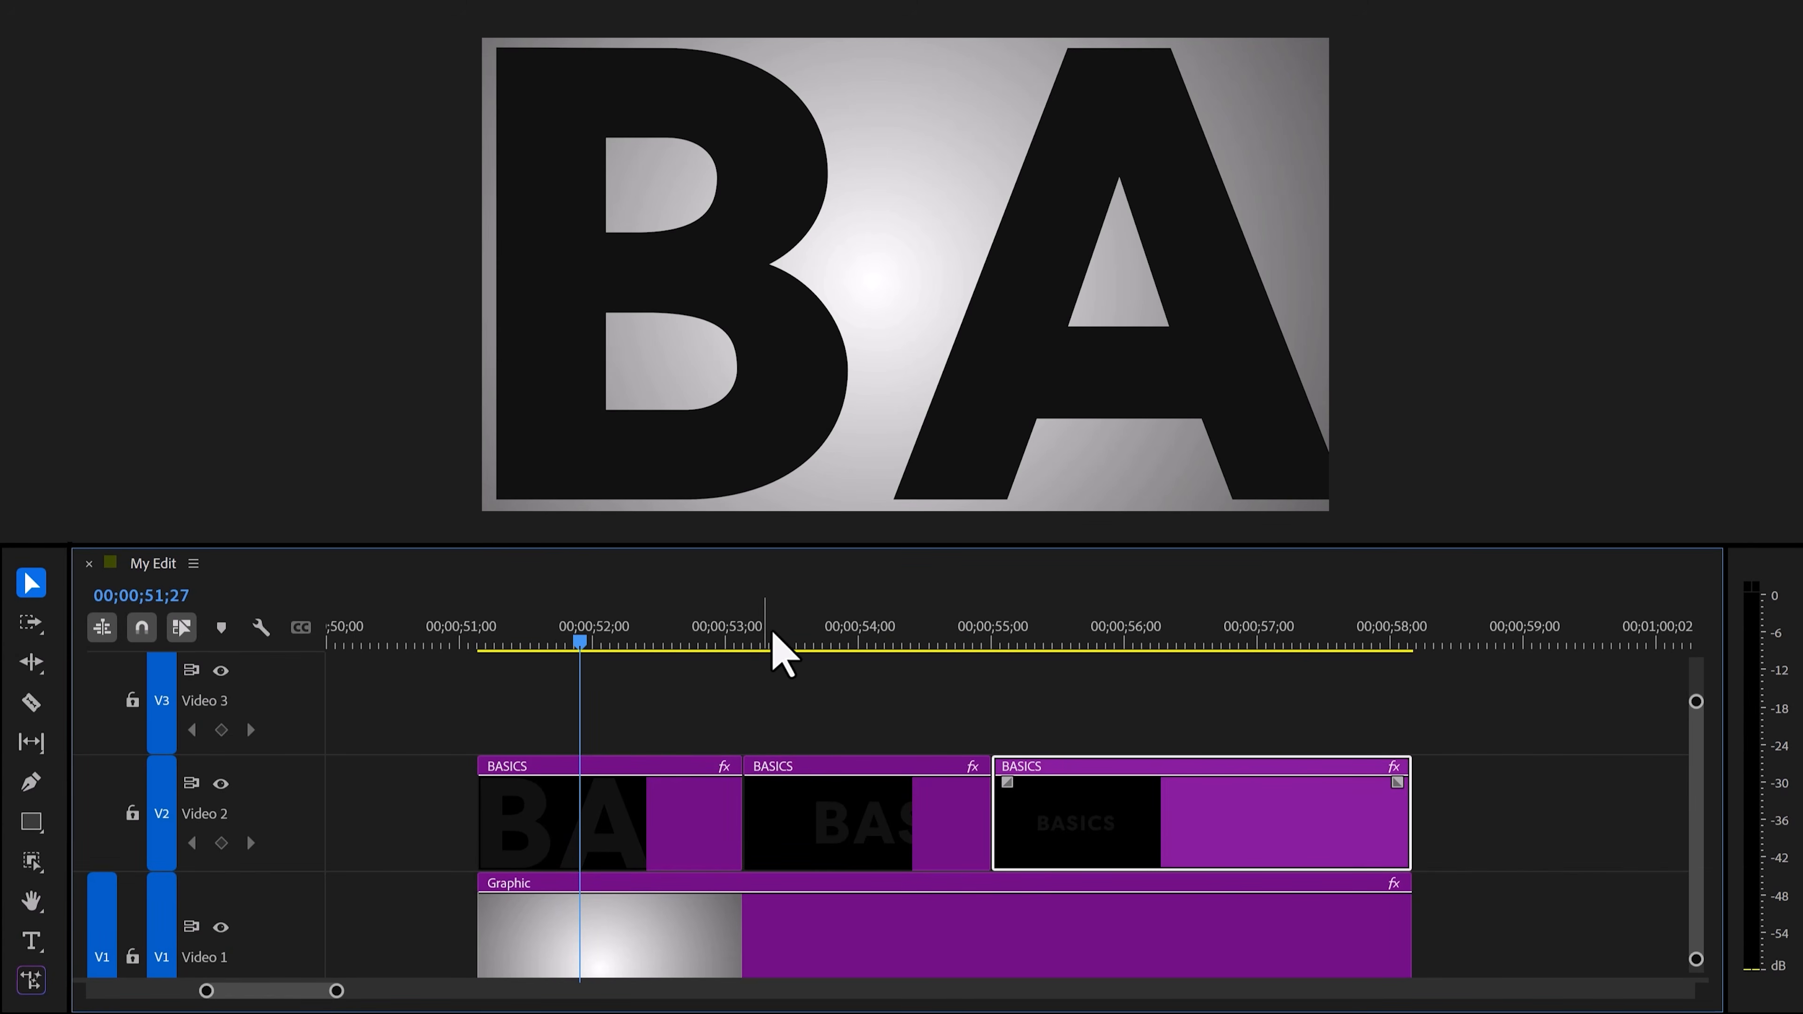
Select the first BASICS clip and keyframe its Position so the text starts off-screen at x 9312.6.
{"action": "left_click_drag", "start_coordinate": [772, 635], "coordinate": [863, 632]}
{"action": "left_click_drag", "start_coordinate": [1105, 633], "coordinate": [589, 655]}
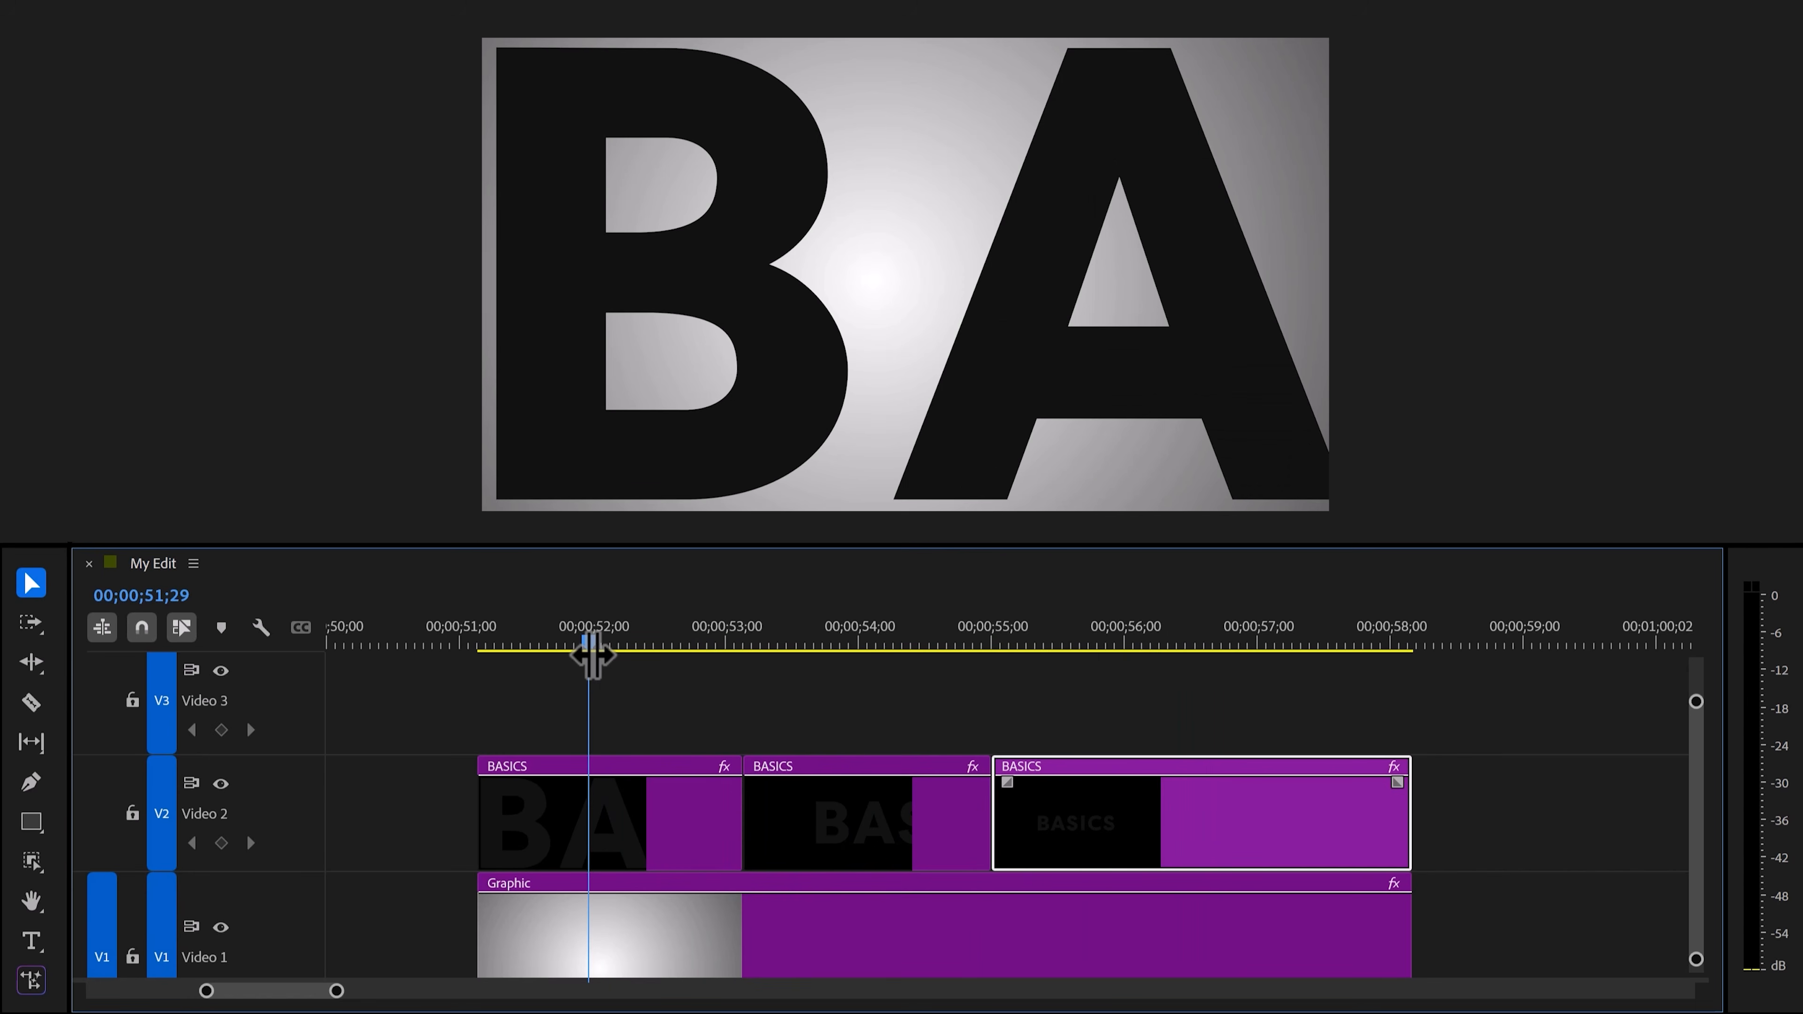
{"action": "left_click", "coordinate": [624, 812]}
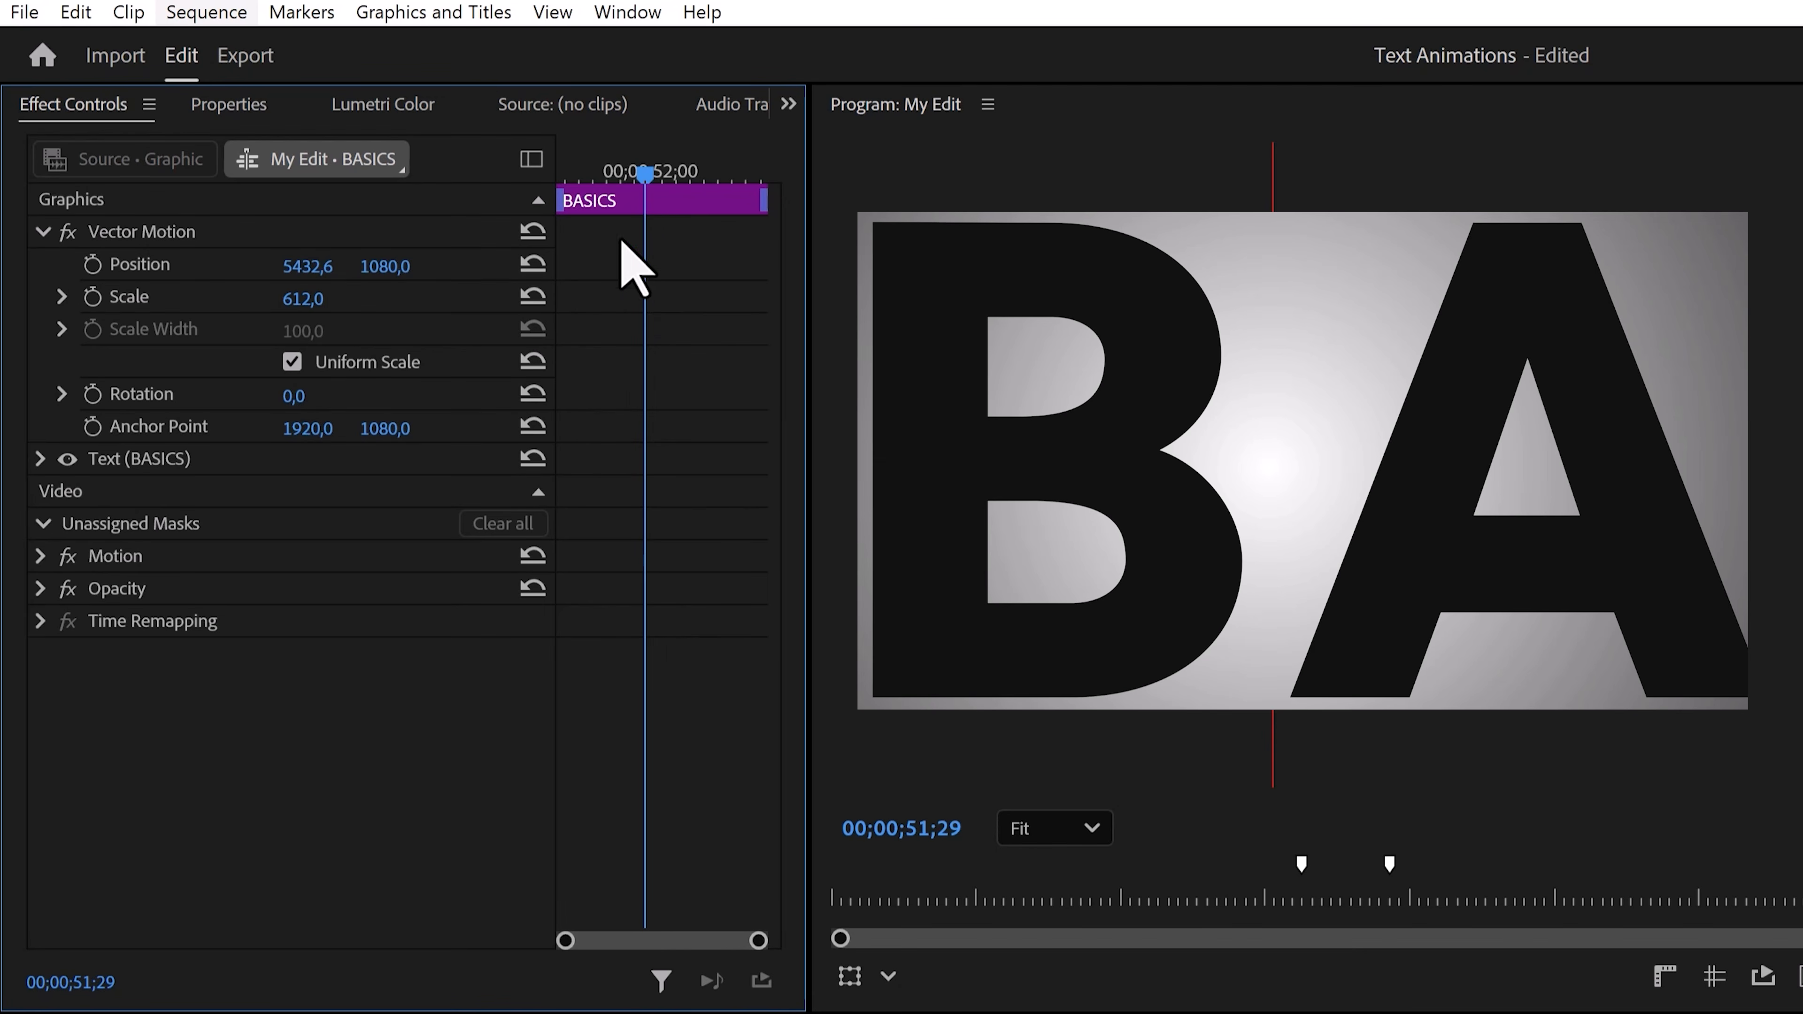
{"action": "mouse_move", "coordinate": [643, 174]}
{"action": "left_mouse_down"}
{"action": "mouse_move", "coordinate": [575, 178]}
{"action": "mouse_move", "coordinate": [636, 179]}
{"action": "left_mouse_up"}
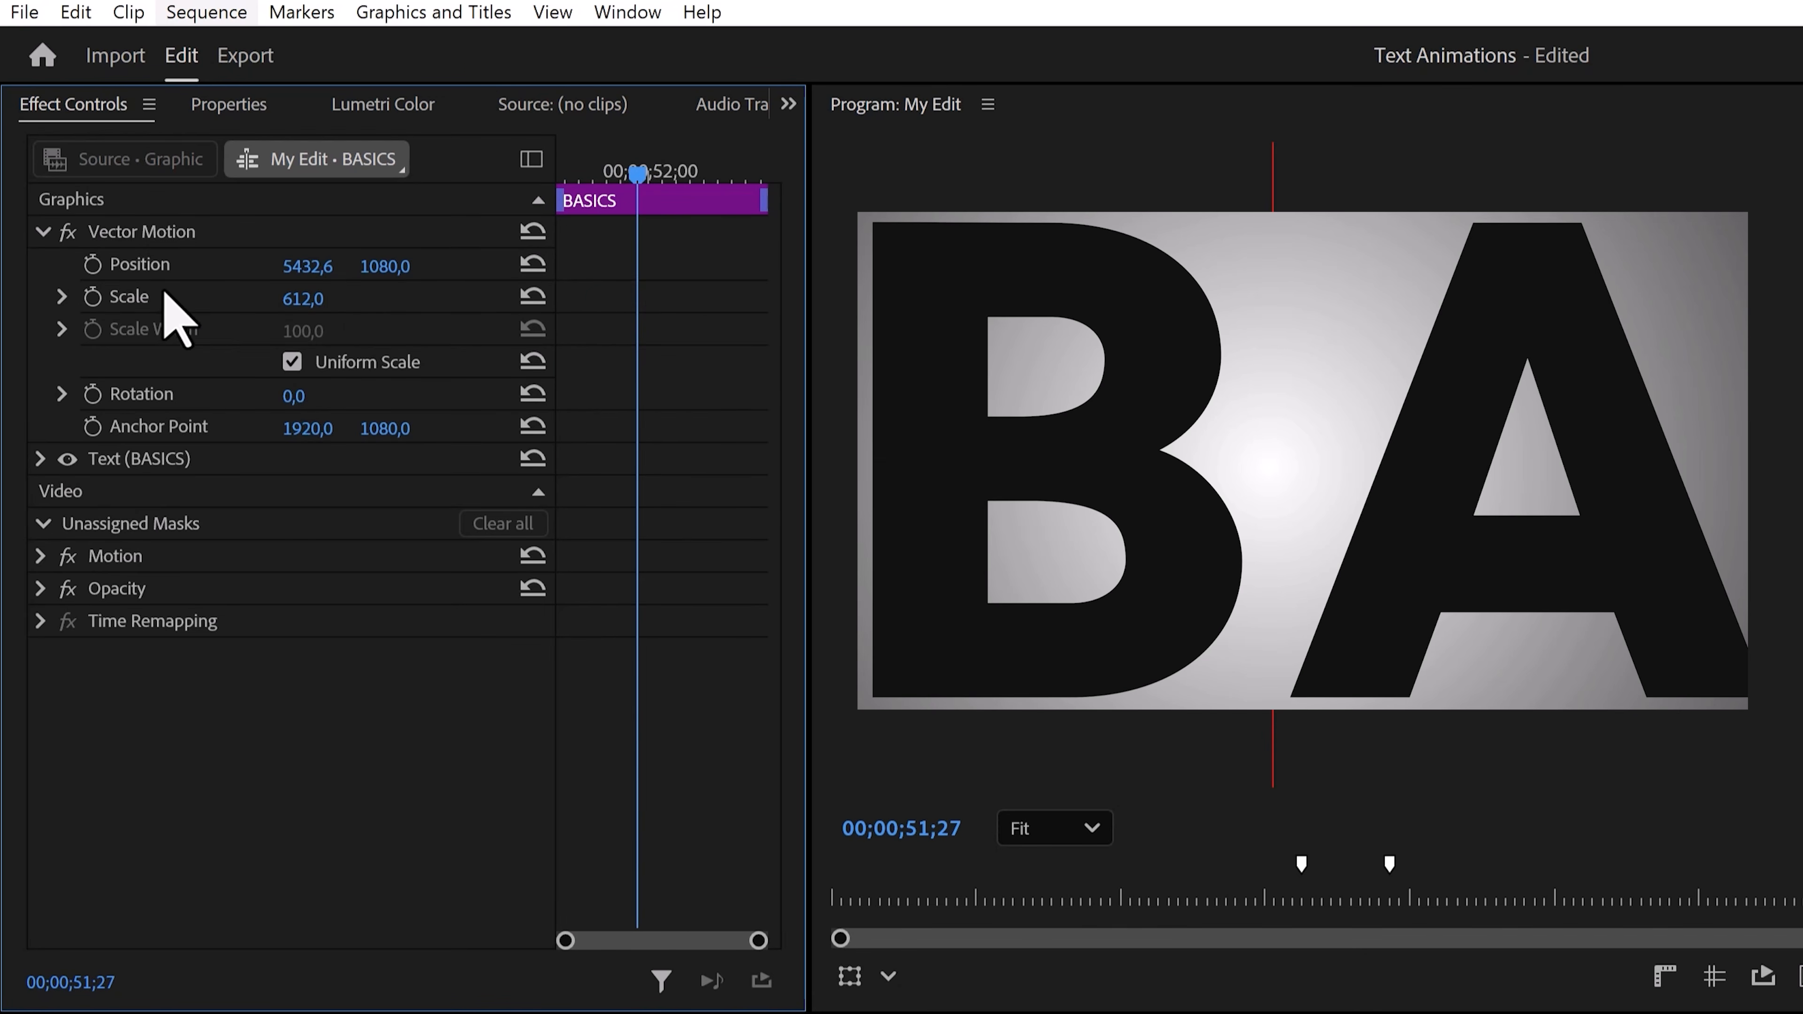
{"action": "left_click", "coordinate": [92, 264]}
{"action": "left_click_drag", "start_coordinate": [637, 174], "coordinate": [560, 174]}
{"action": "left_click_drag", "start_coordinate": [305, 267], "coordinate": [596, 266]}
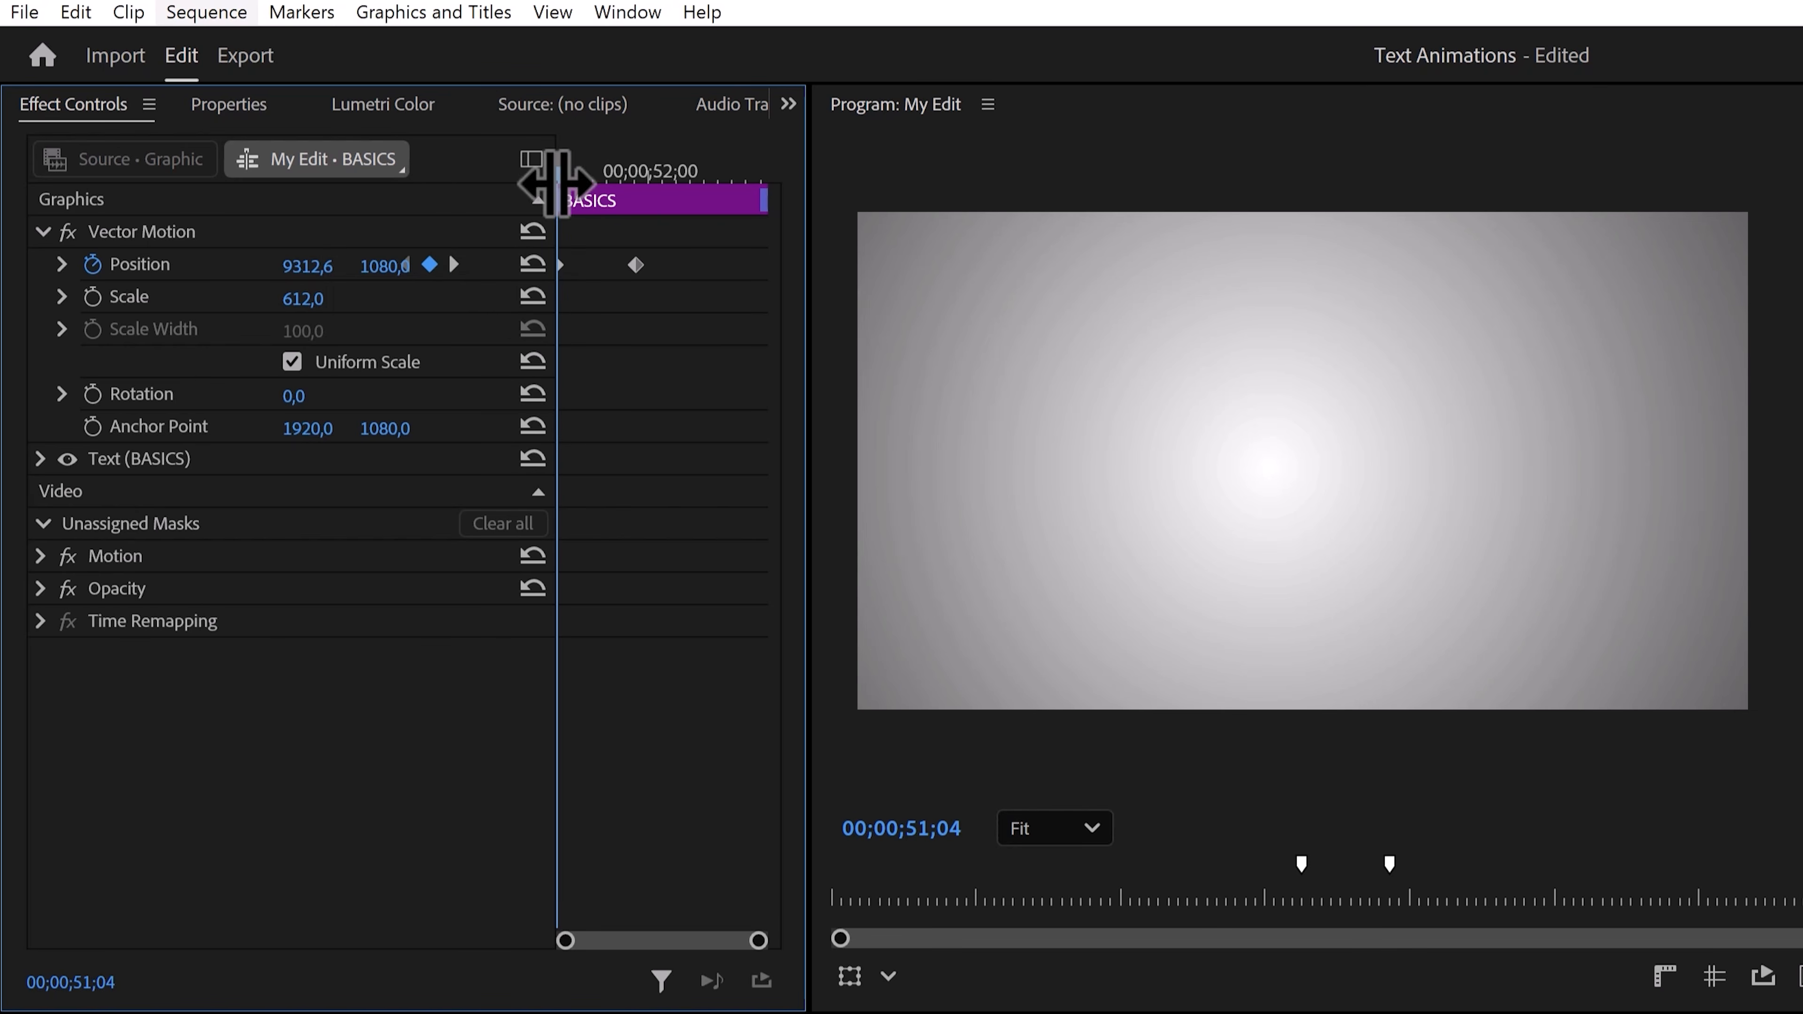
{"action": "left_click_drag", "start_coordinate": [565, 176], "coordinate": [645, 176]}
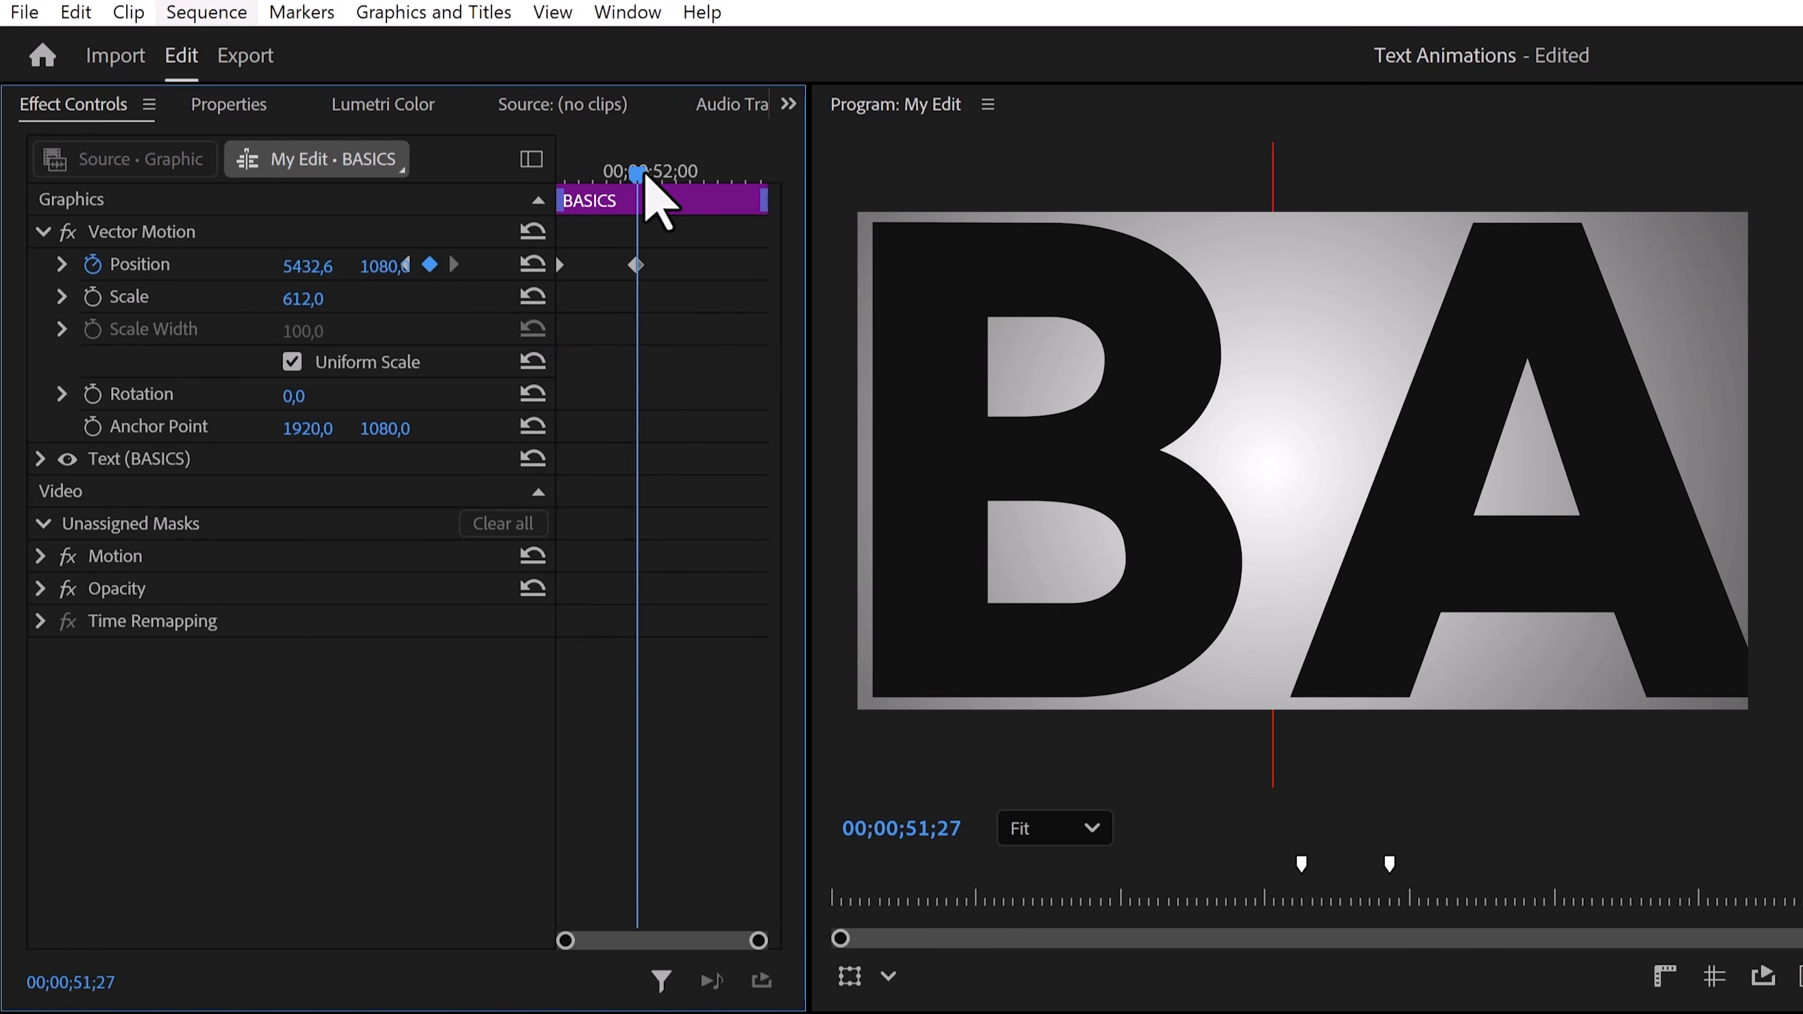
Set the second Position keyframe to Ease In and stretch its velocity curve handle.
{"action": "right_click", "coordinate": [637, 267]}
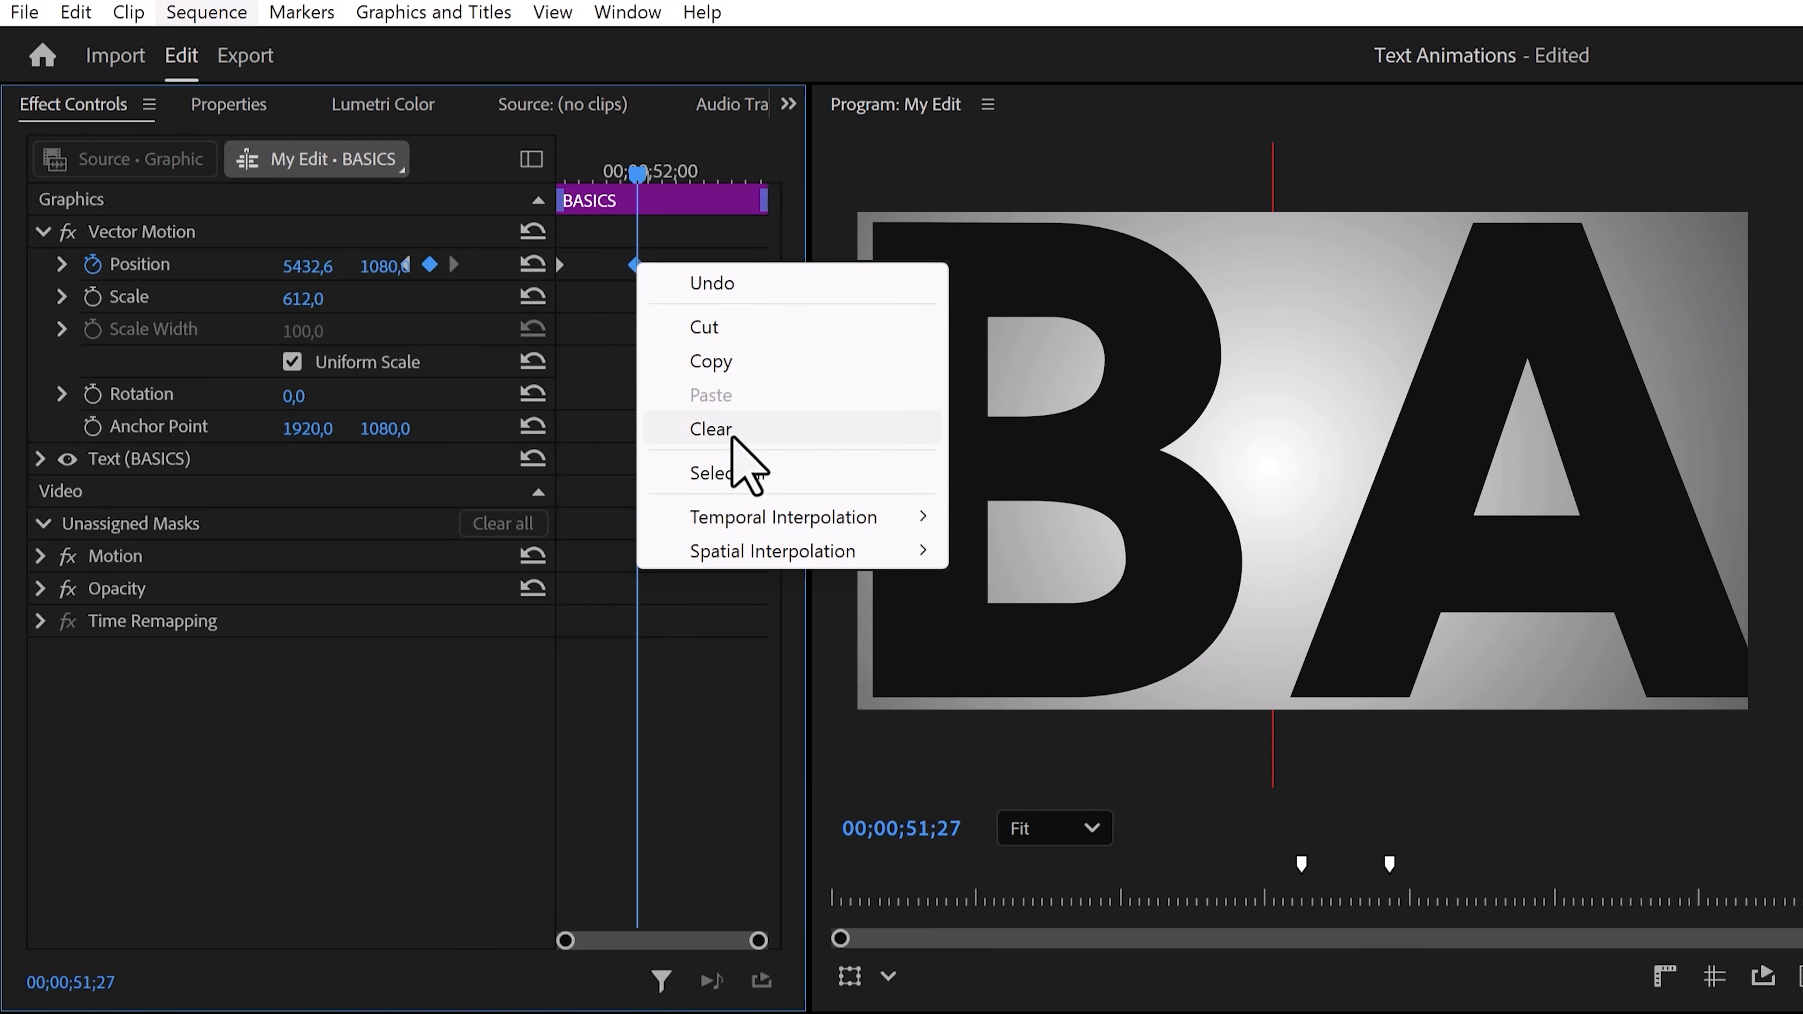
{"action": "mouse_move", "coordinate": [745, 517]}
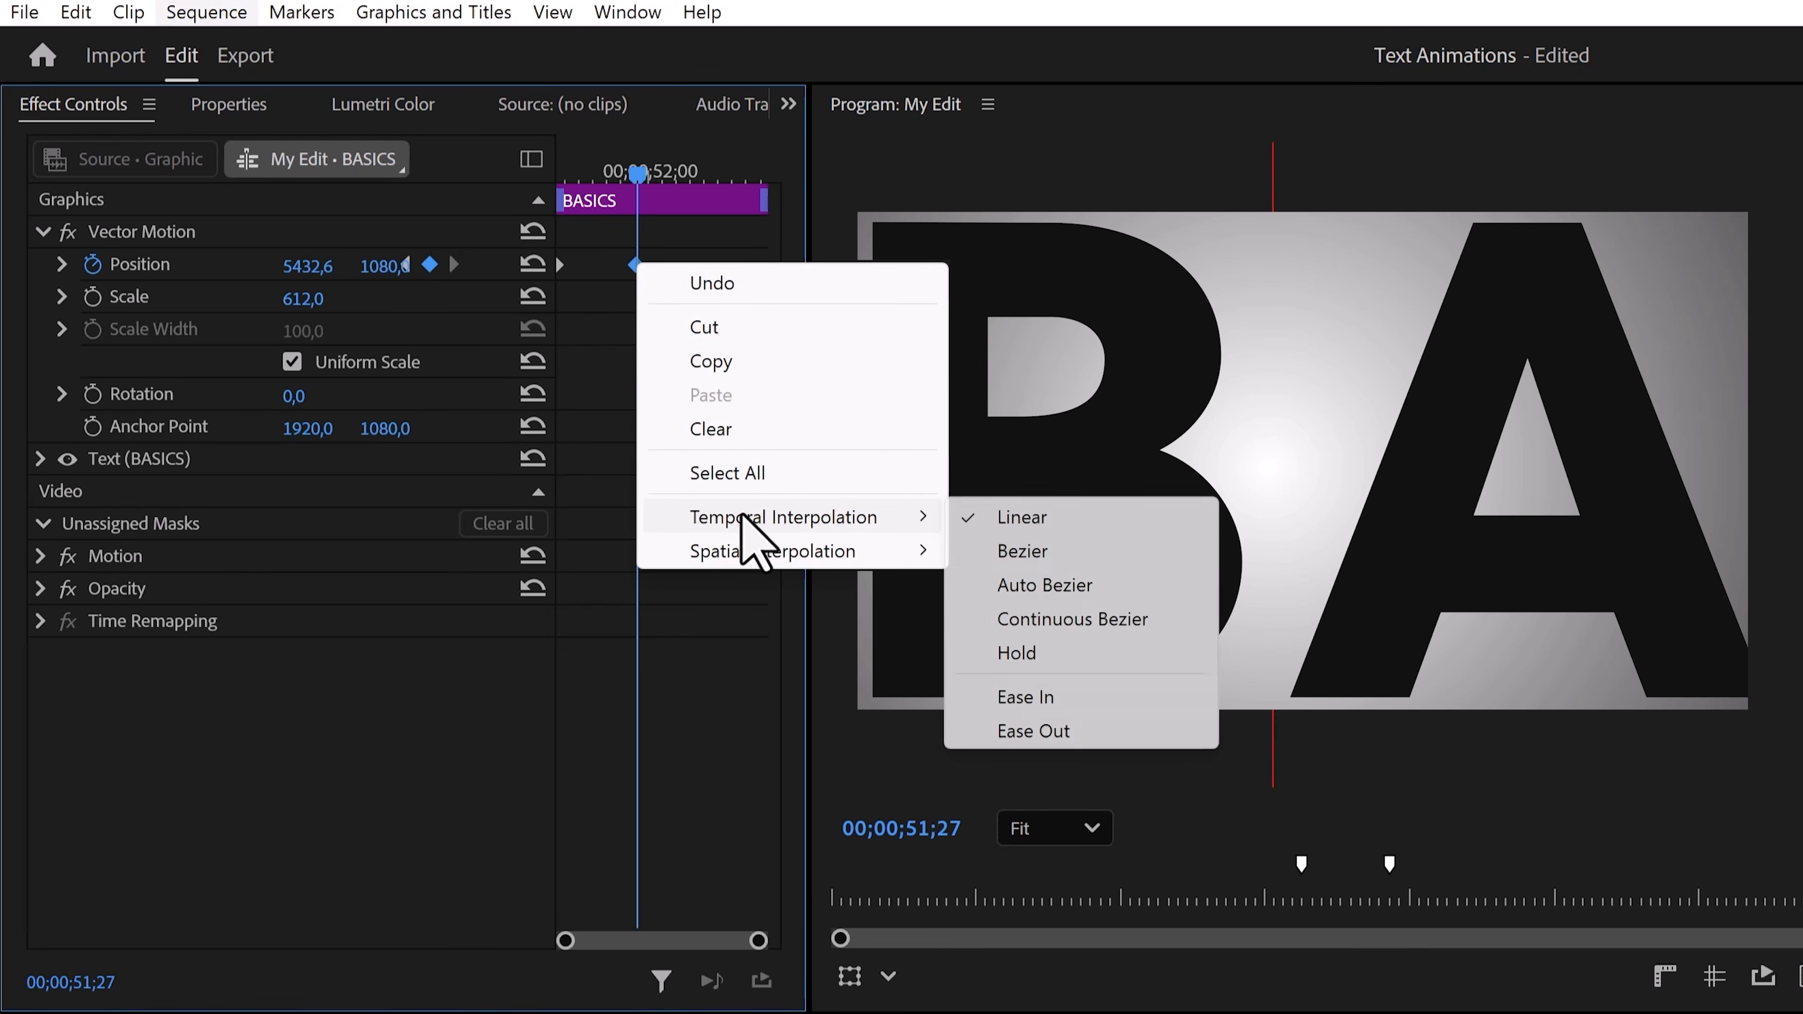
{"action": "left_click", "coordinate": [1046, 699]}
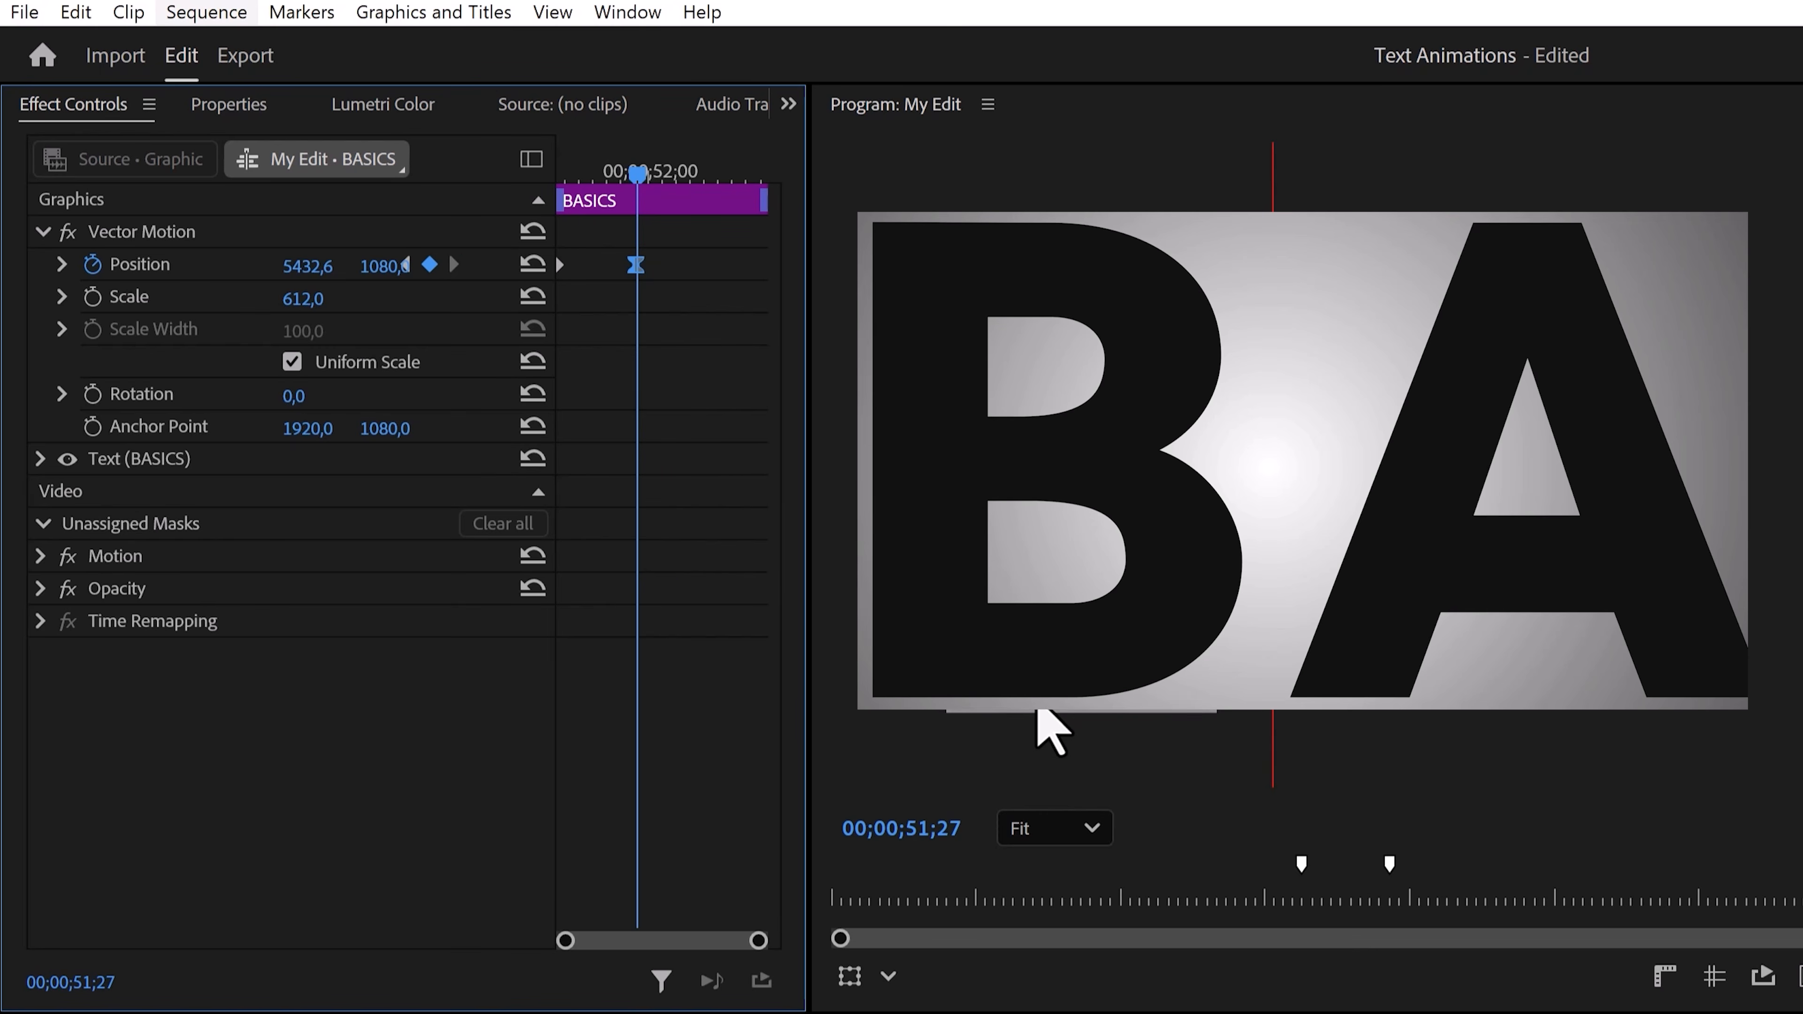
{"action": "left_click", "coordinate": [63, 264]}
{"action": "left_click_drag", "start_coordinate": [624, 359], "coordinate": [597, 359]}
At the clip's end, set the Position x to -5342.4 to add a closing keyframe.
{"action": "left_click", "coordinate": [558, 179]}
{"action": "left_click_drag", "start_coordinate": [559, 199], "coordinate": [752, 185]}
{"action": "left_click_drag", "start_coordinate": [325, 269], "coordinate": [113, 284]}
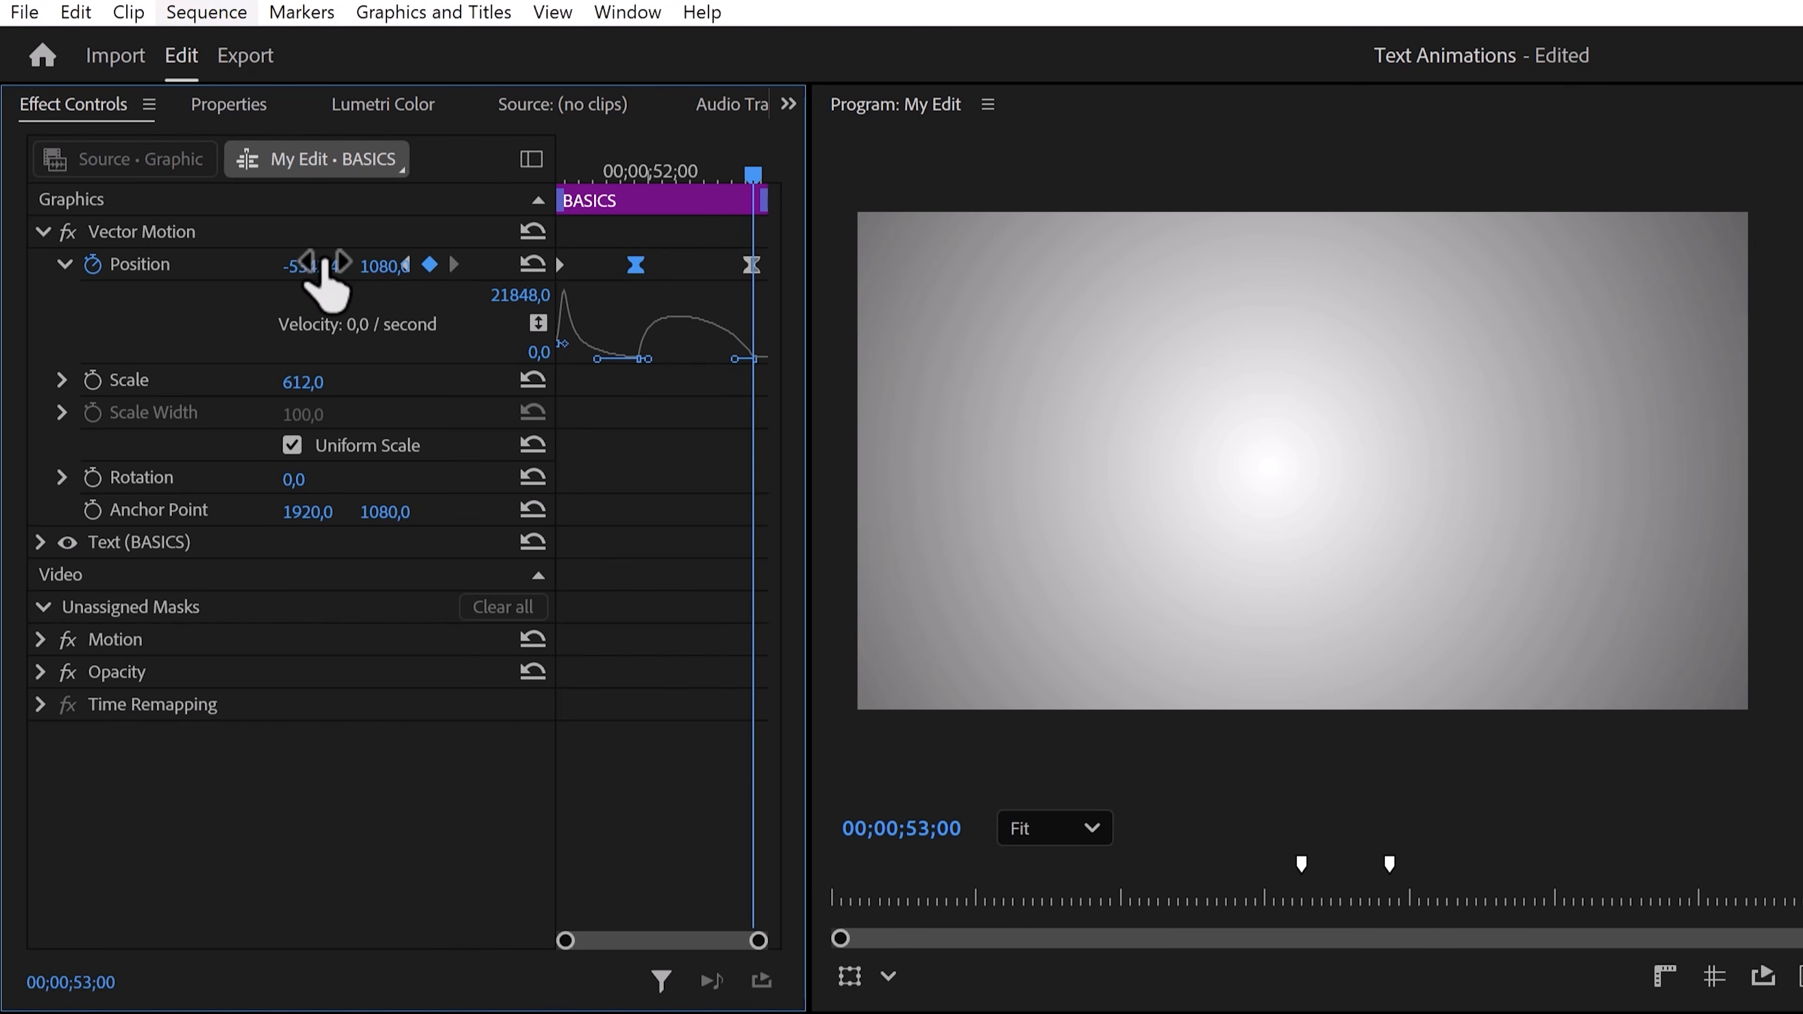
Set the last Position keyframe's temporal interpolation to Linear and extend the curve handle.
{"action": "right_click", "coordinate": [743, 264]}
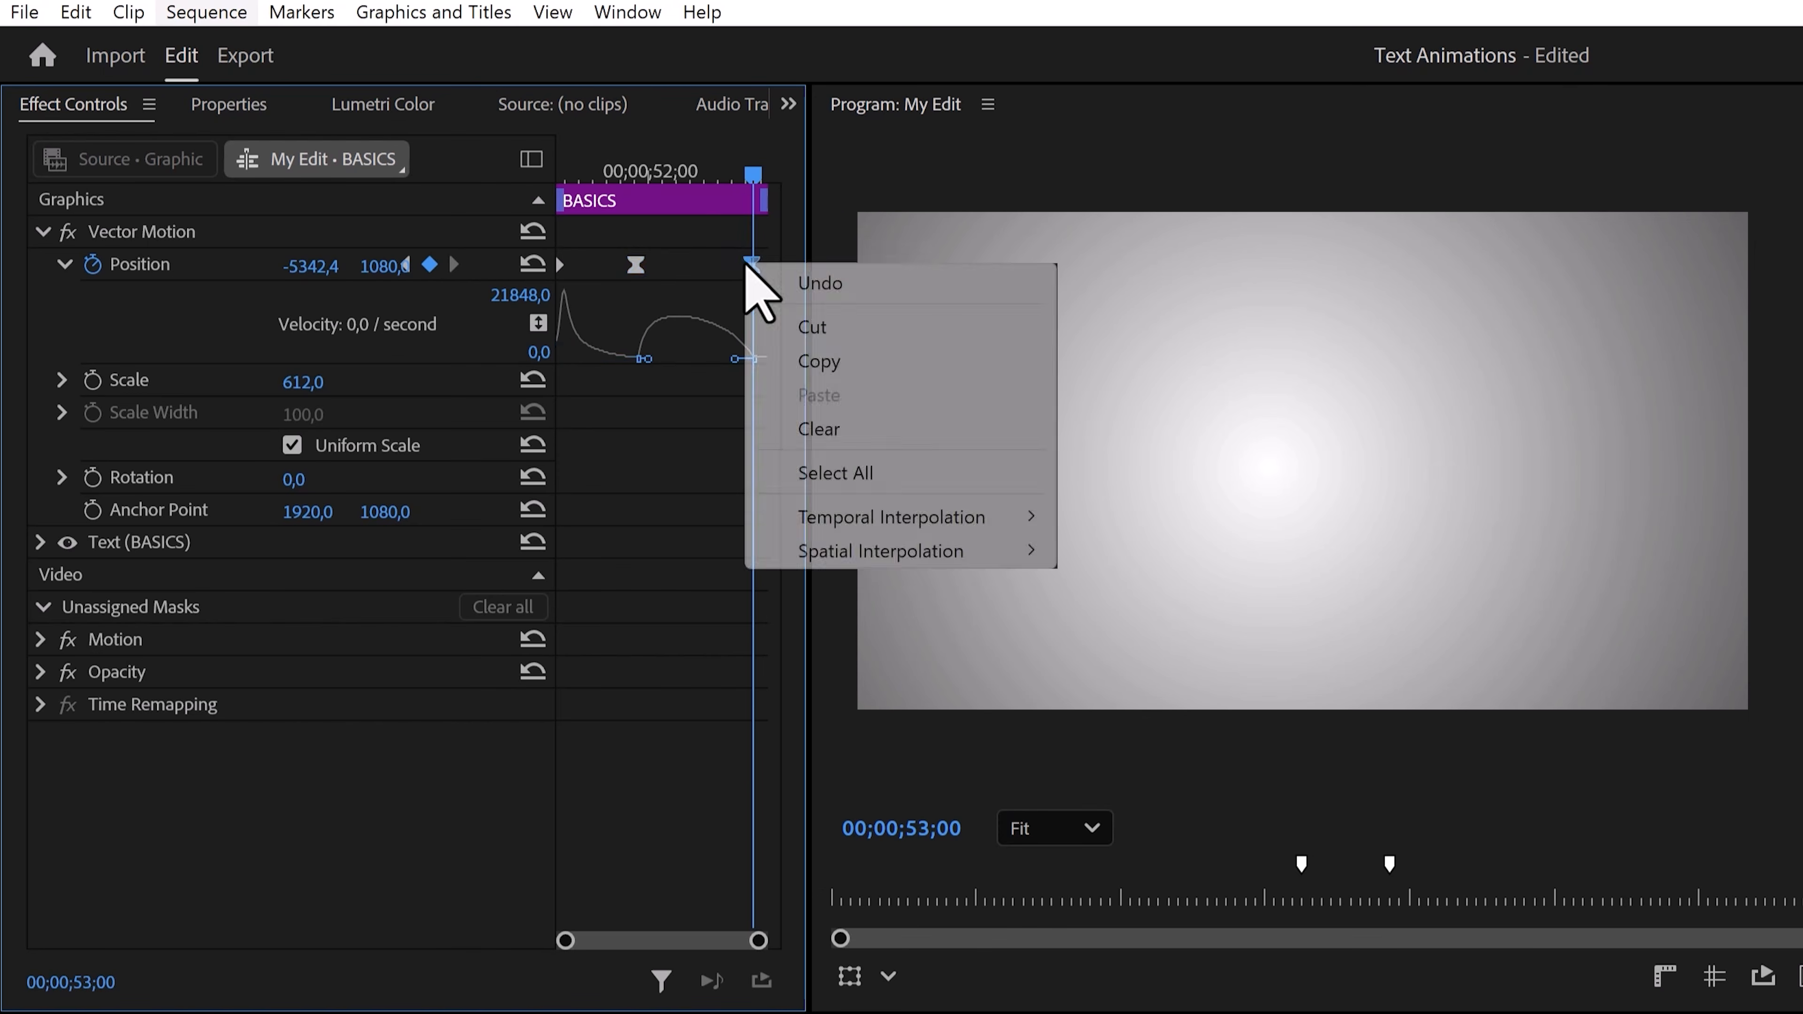
{"action": "mouse_move", "coordinate": [851, 517]}
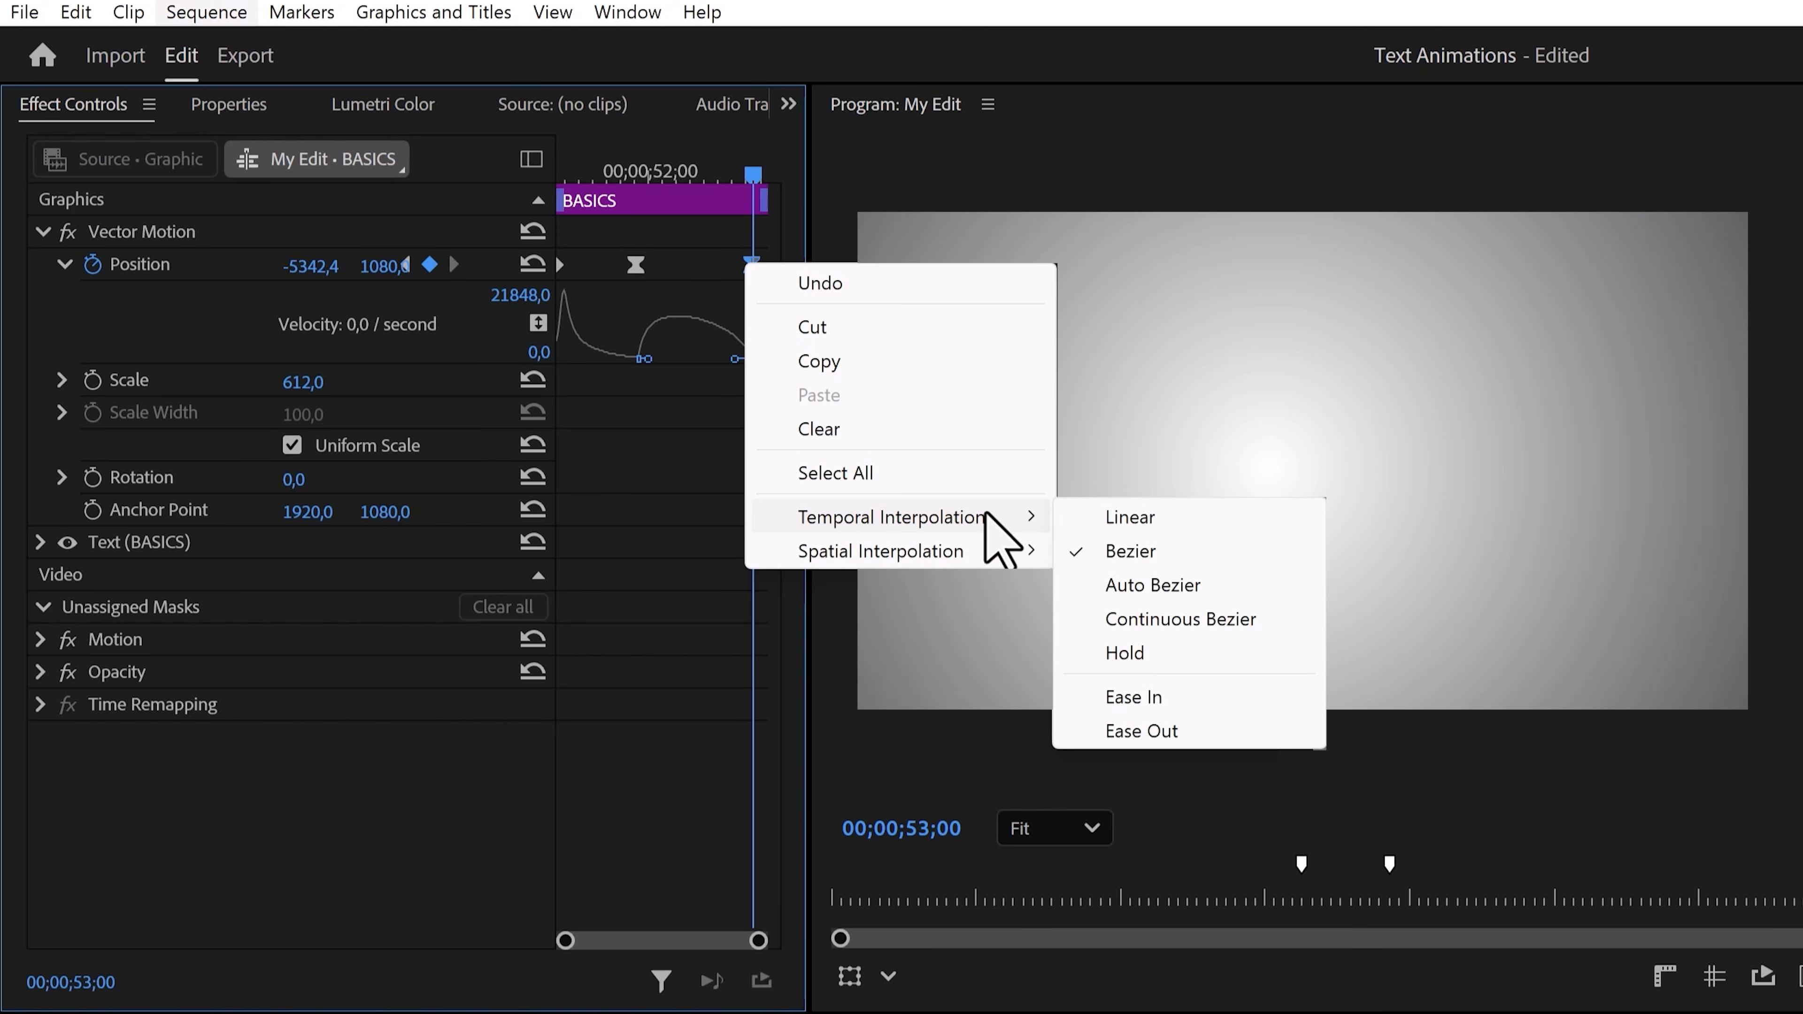
{"action": "left_click", "coordinate": [1101, 514]}
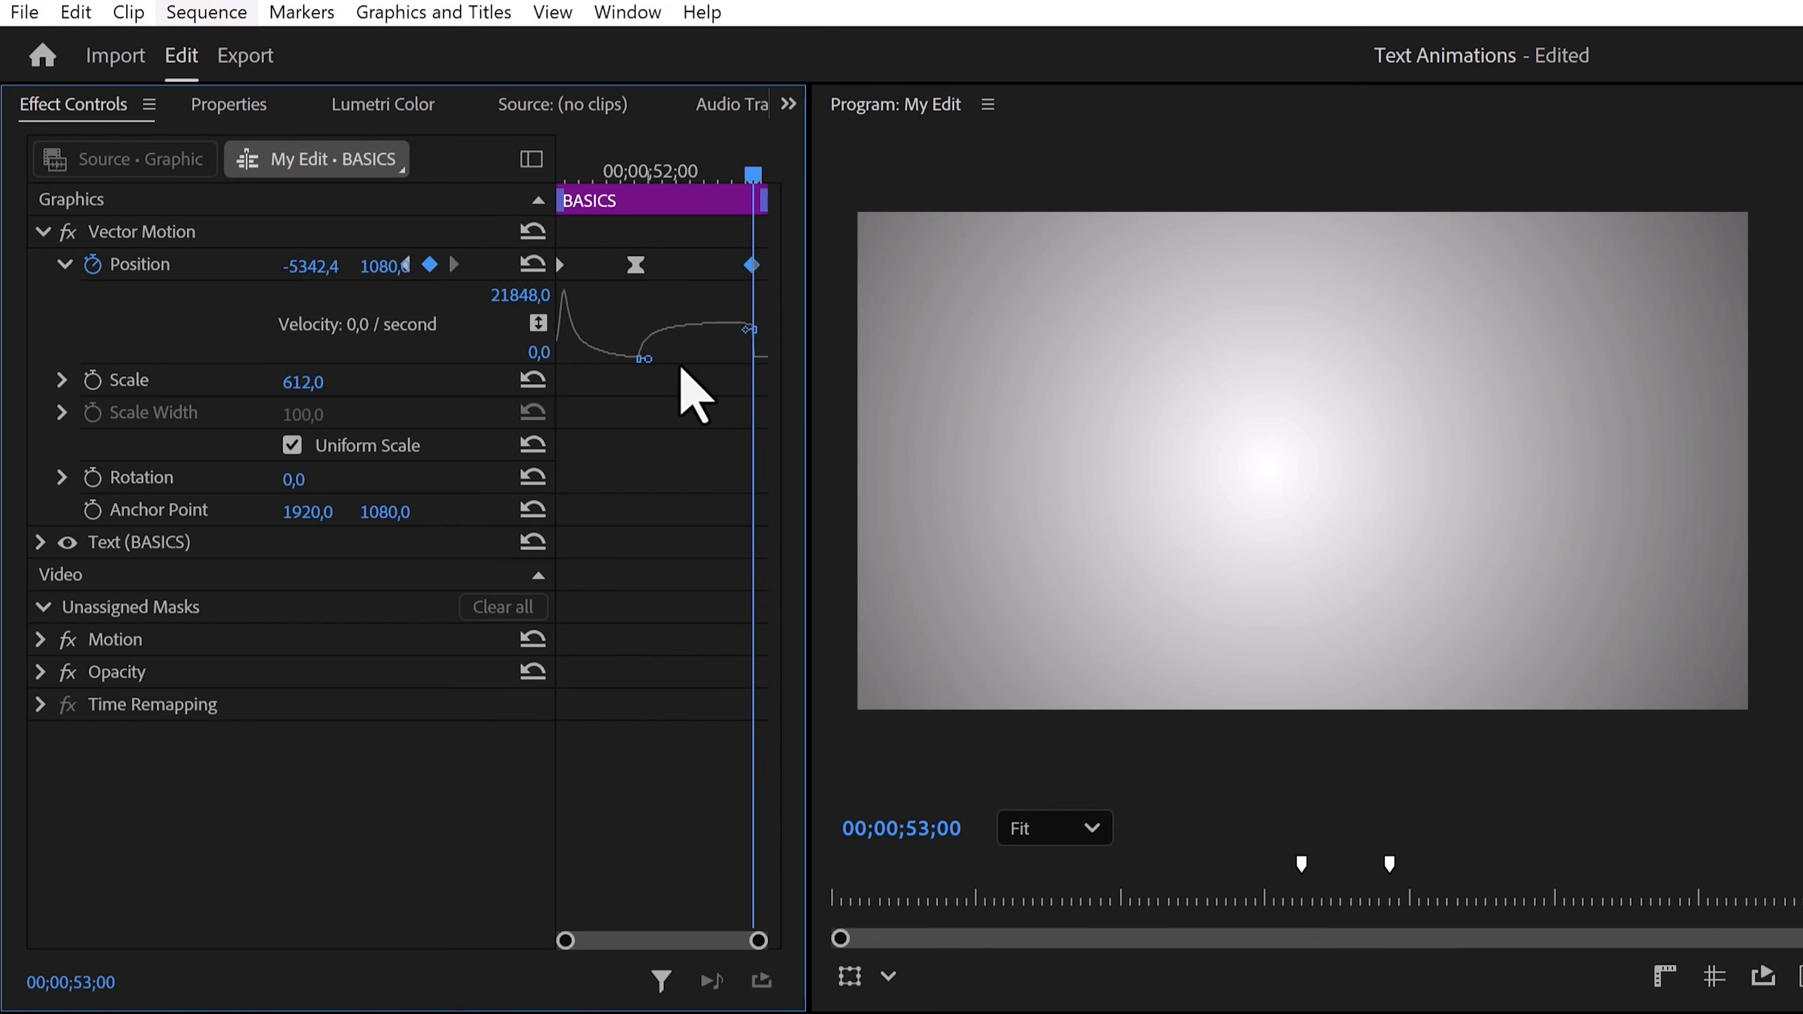
{"action": "left_click_drag", "start_coordinate": [647, 359], "coordinate": [699, 359]}
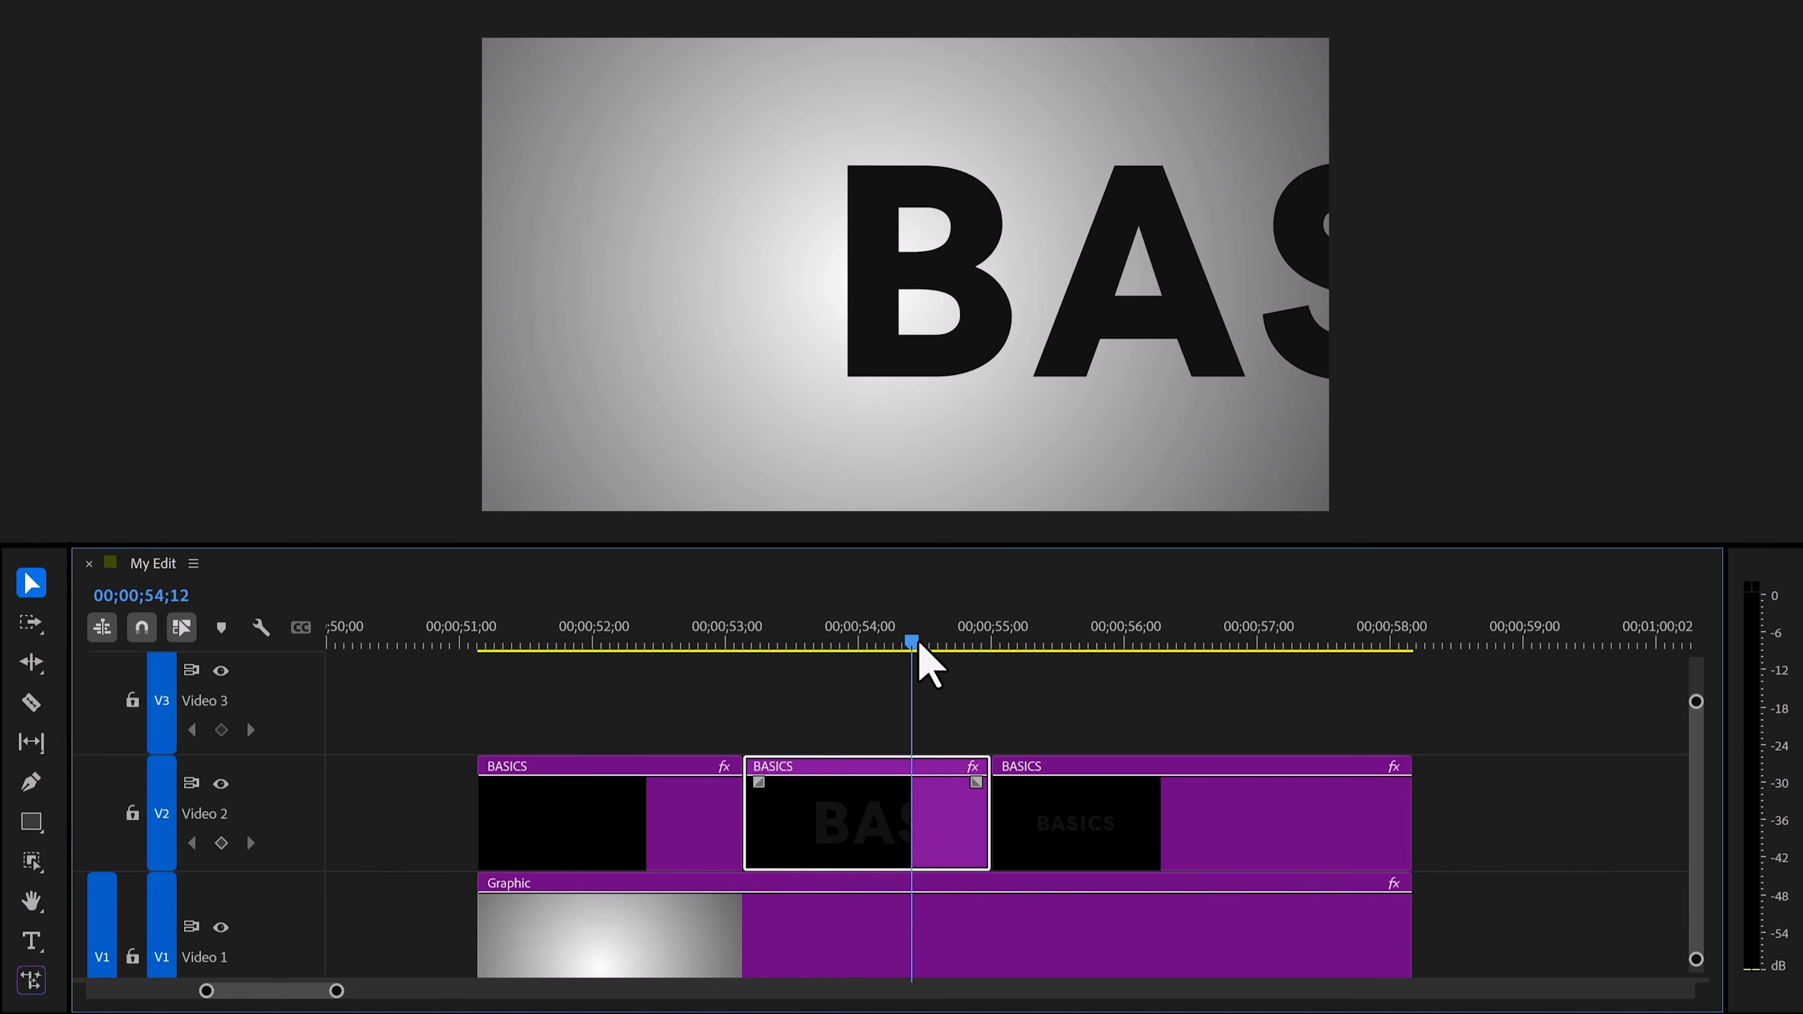
On the second BASICS clip, keyframe Position at the clip's start and set x to 2641.1 at 00;00;53;29.
{"action": "left_click_drag", "start_coordinate": [913, 642], "coordinate": [829, 642]}
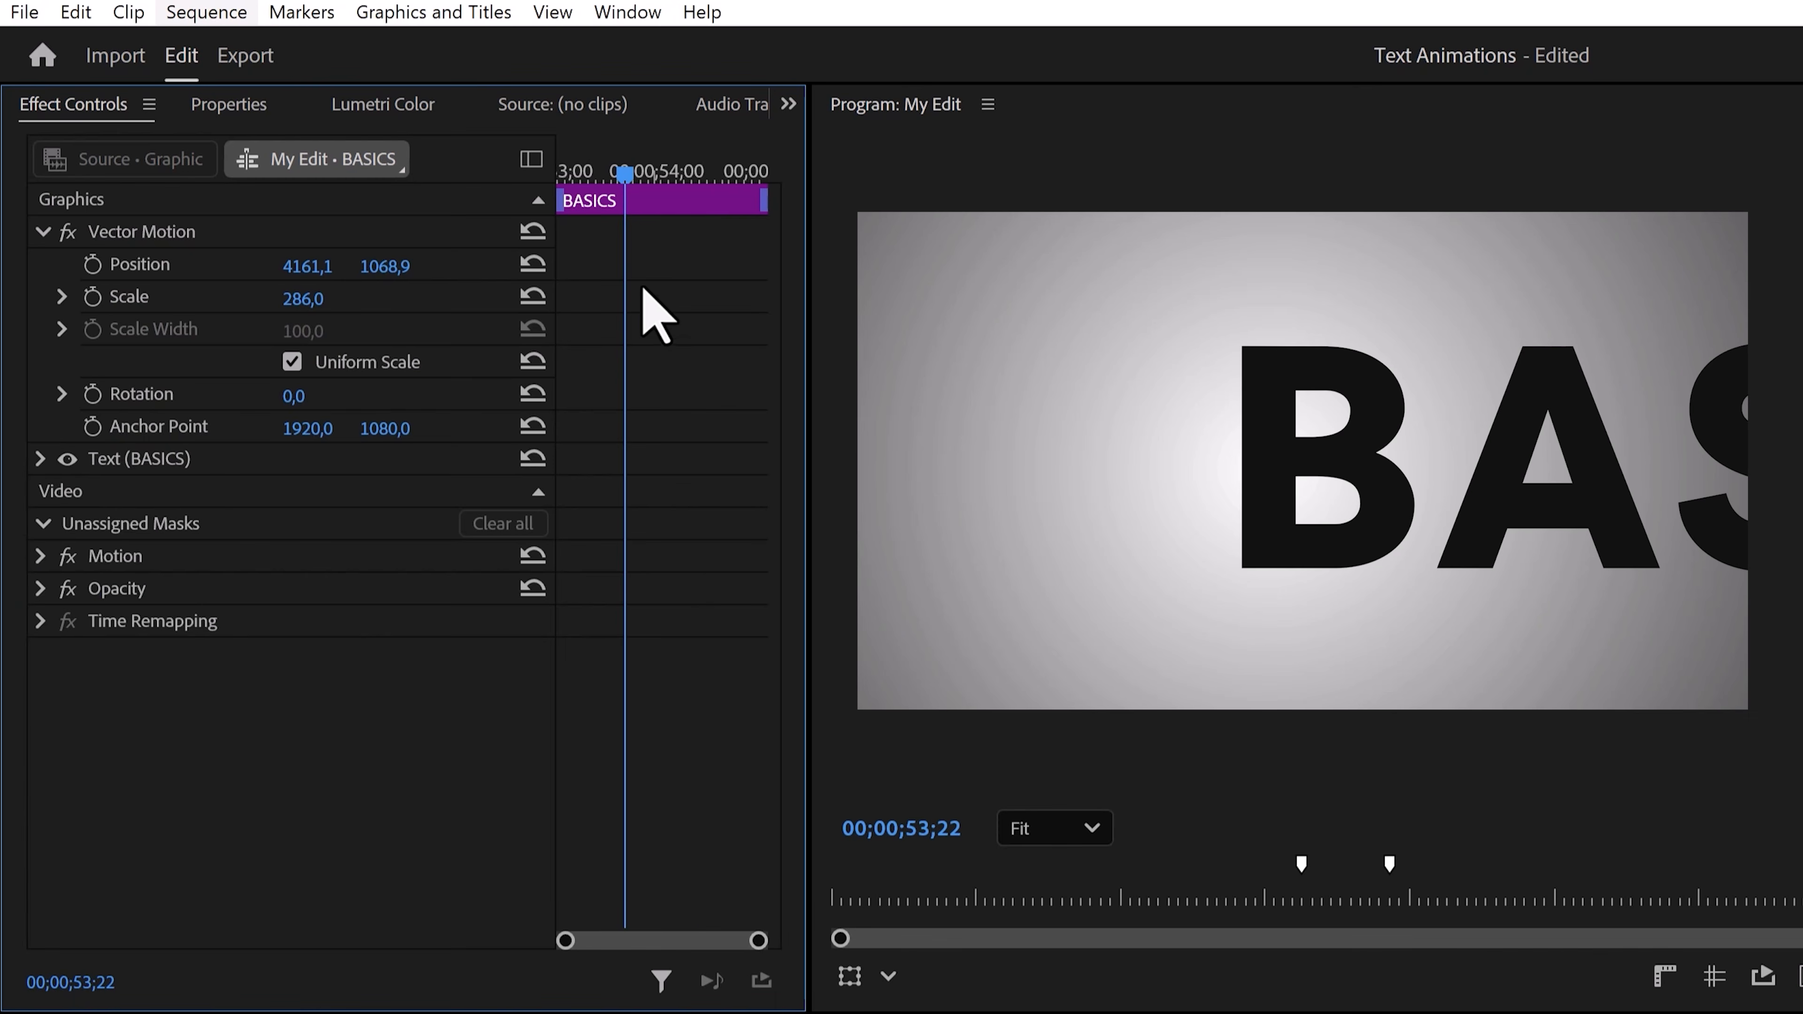
{"action": "left_click_drag", "start_coordinate": [625, 176], "coordinate": [555, 174]}
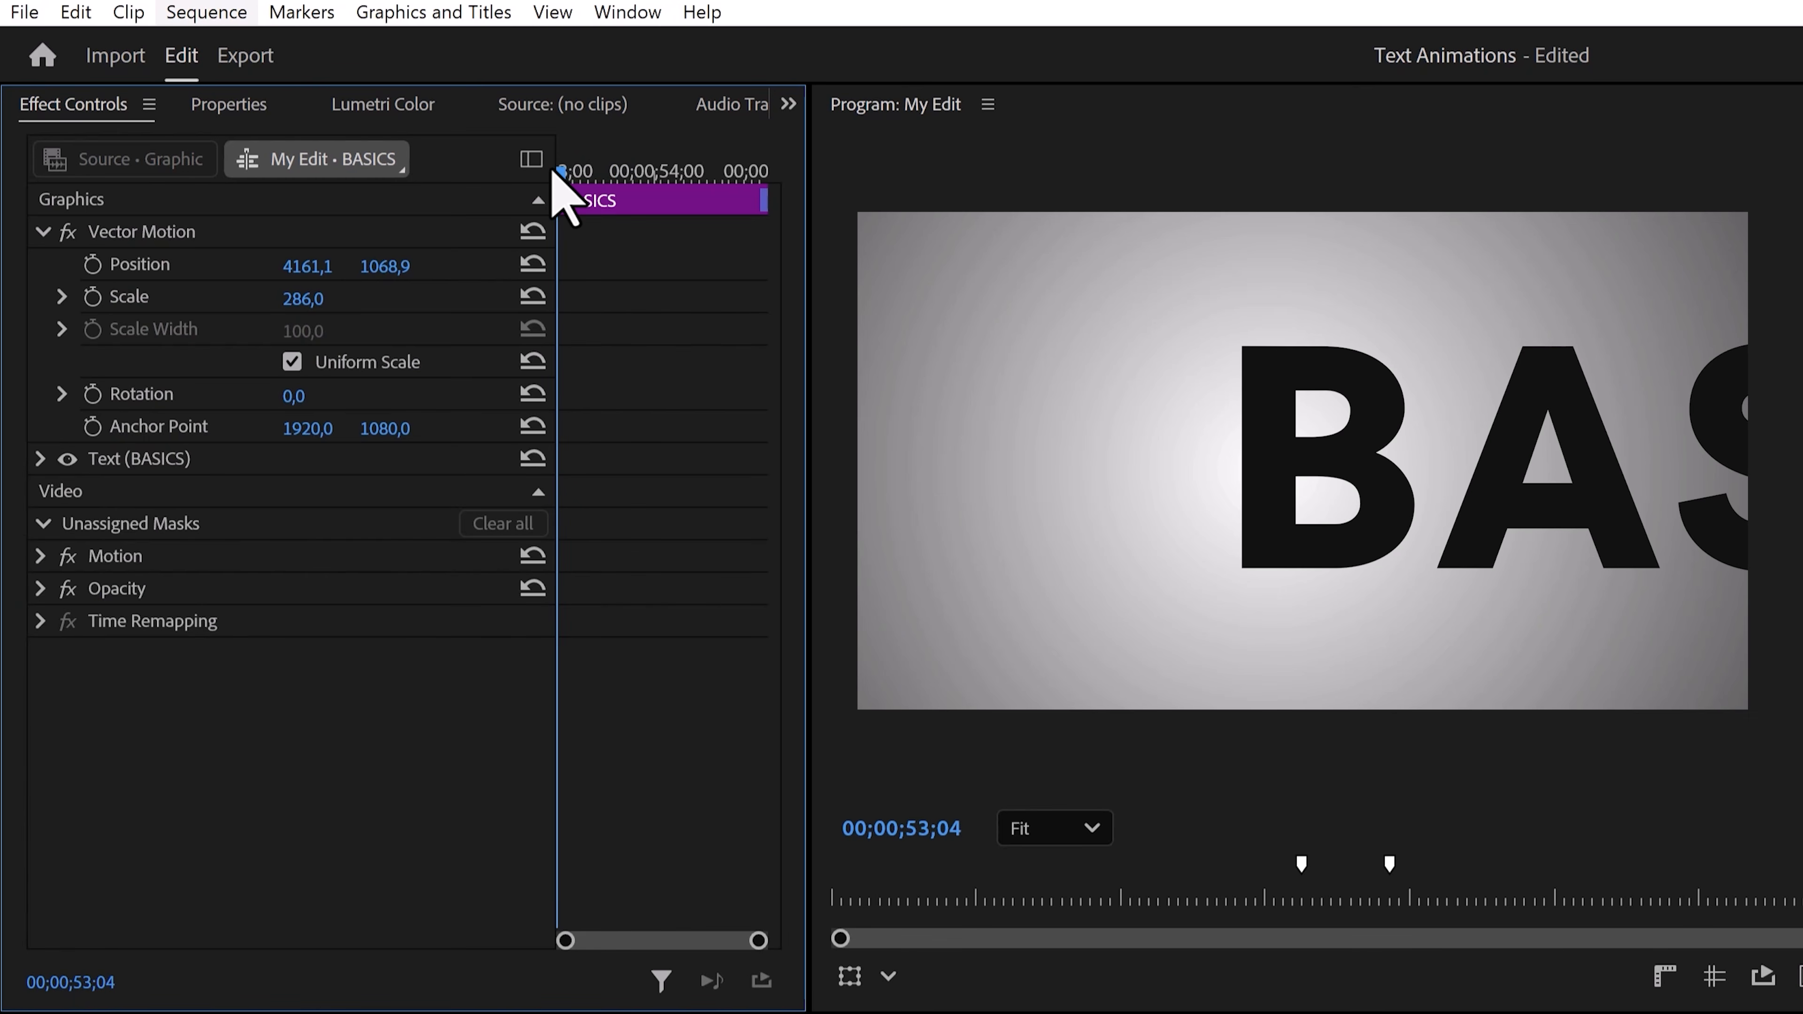
{"action": "left_click", "coordinate": [92, 265]}
{"action": "left_click_drag", "start_coordinate": [298, 269], "coordinate": [652, 268]}
{"action": "left_click_drag", "start_coordinate": [563, 172], "coordinate": [653, 174]}
{"action": "left_click_drag", "start_coordinate": [297, 270], "coordinate": [28, 269]}
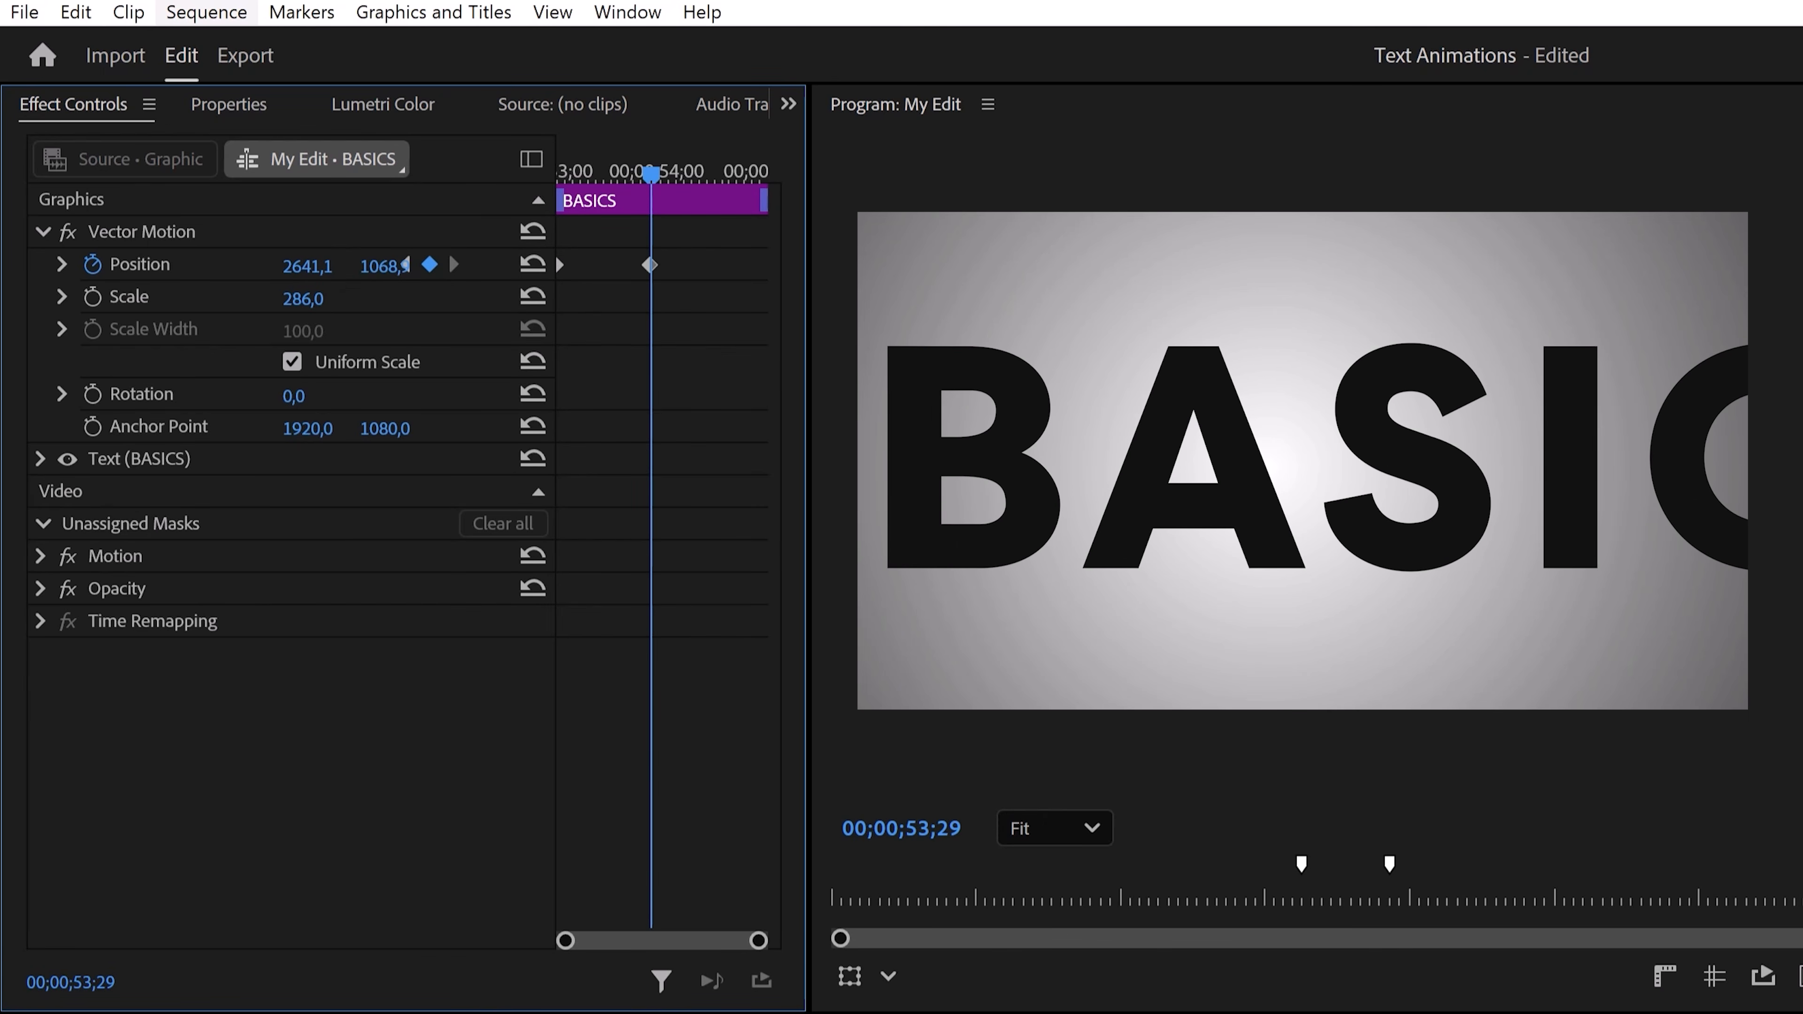
At the clip's end, set the Position x to -2538.9 to add a closing keyframe.
{"action": "left_click_drag", "start_coordinate": [647, 176], "coordinate": [766, 174]}
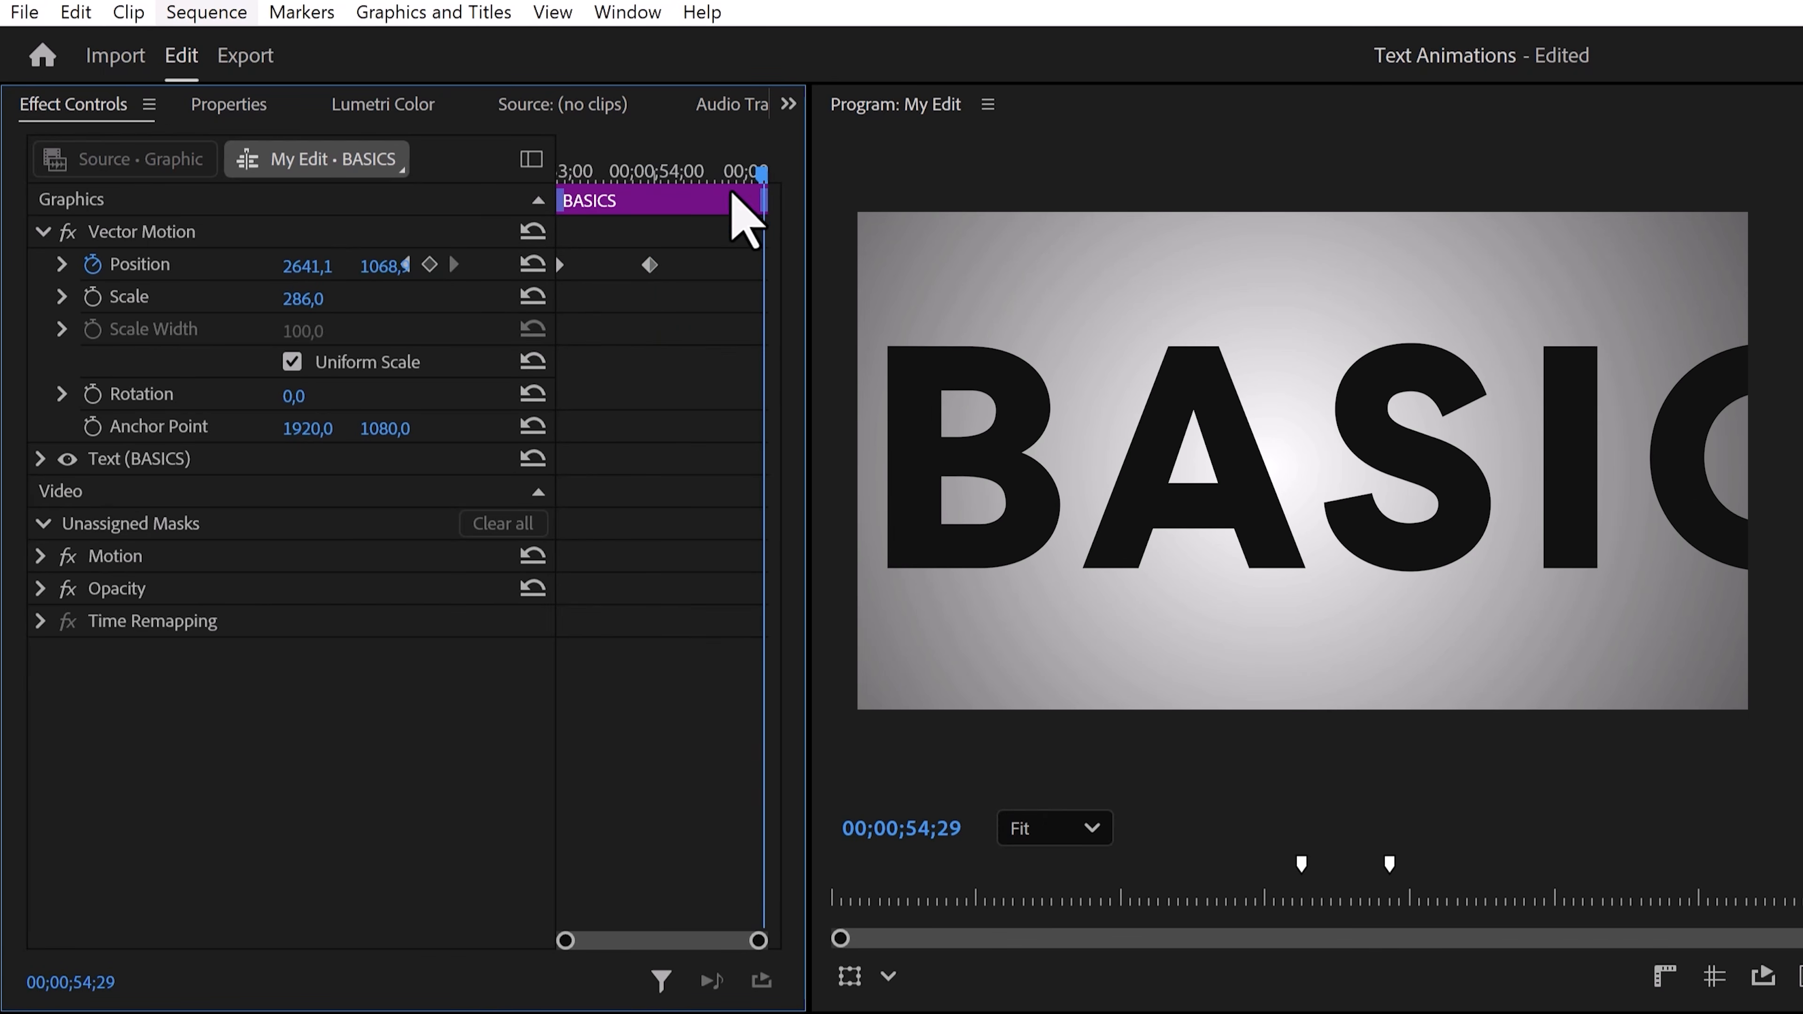
{"action": "left_click_drag", "start_coordinate": [308, 266], "coordinate": [7, 266]}
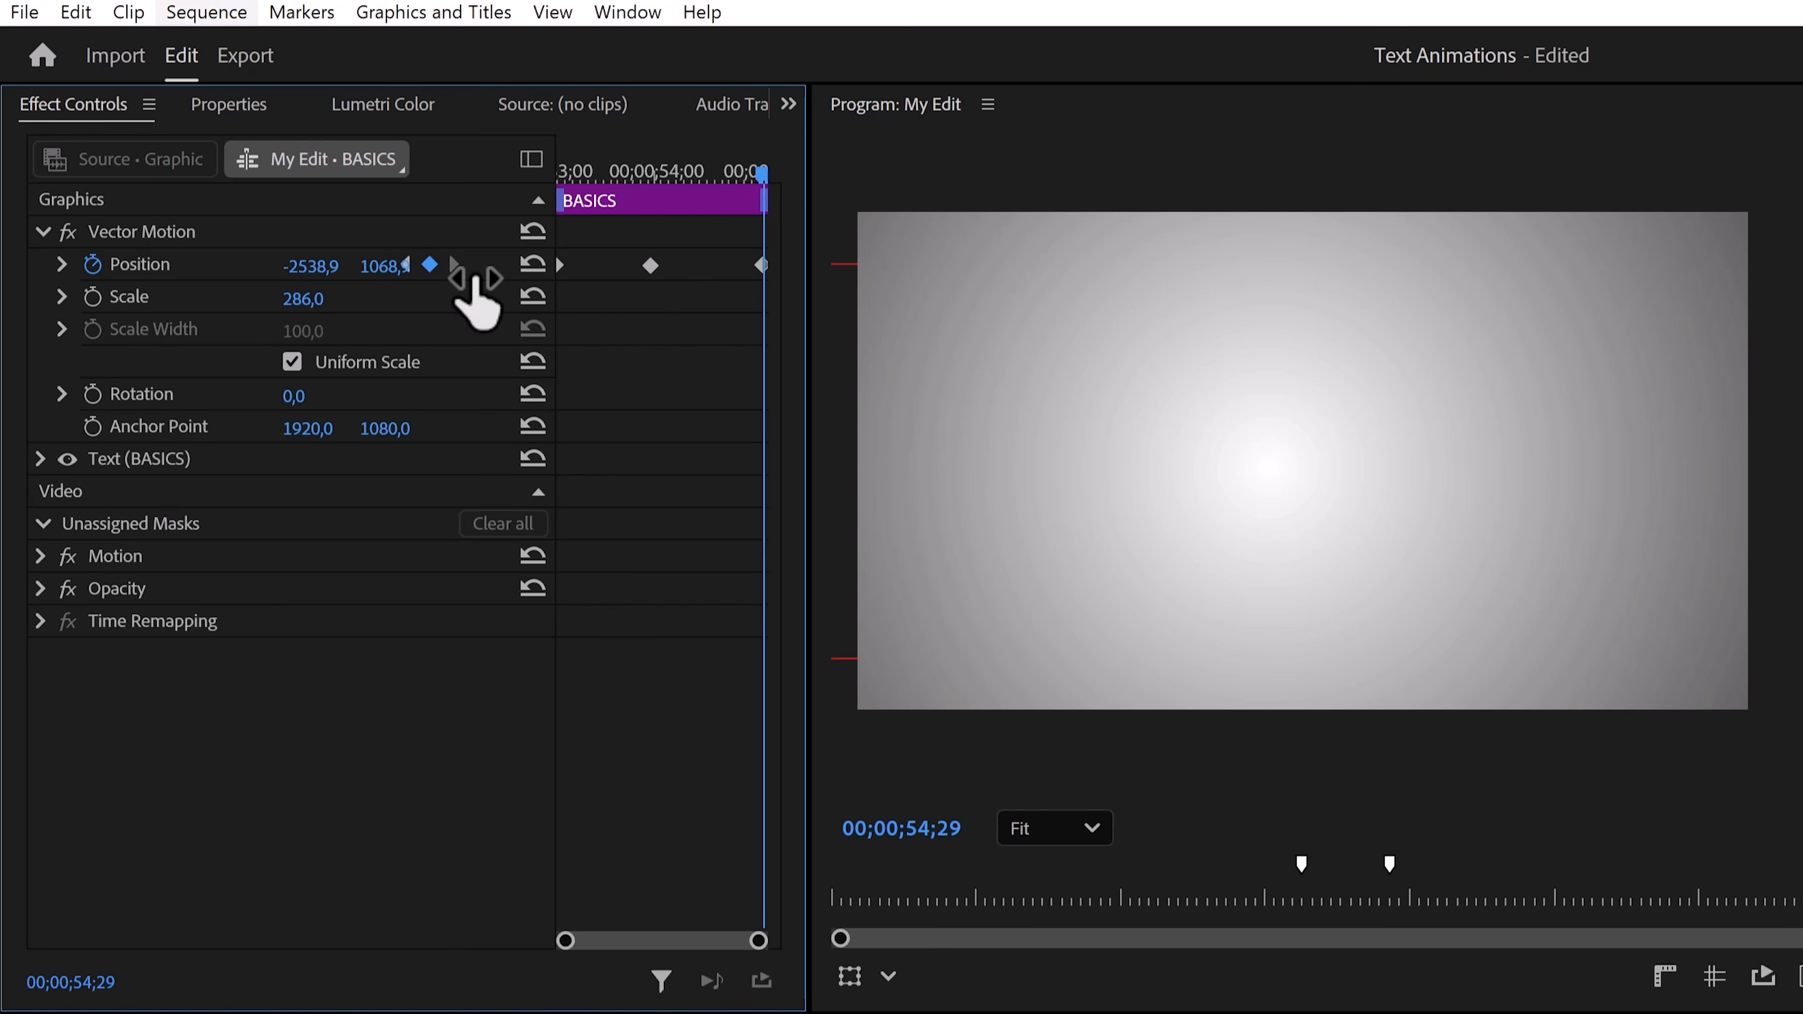
Select the middle Position keyframe, open its velocity graph and stretch the curve handle outward.
{"action": "left_click", "coordinate": [650, 266]}
{"action": "left_click", "coordinate": [63, 265]}
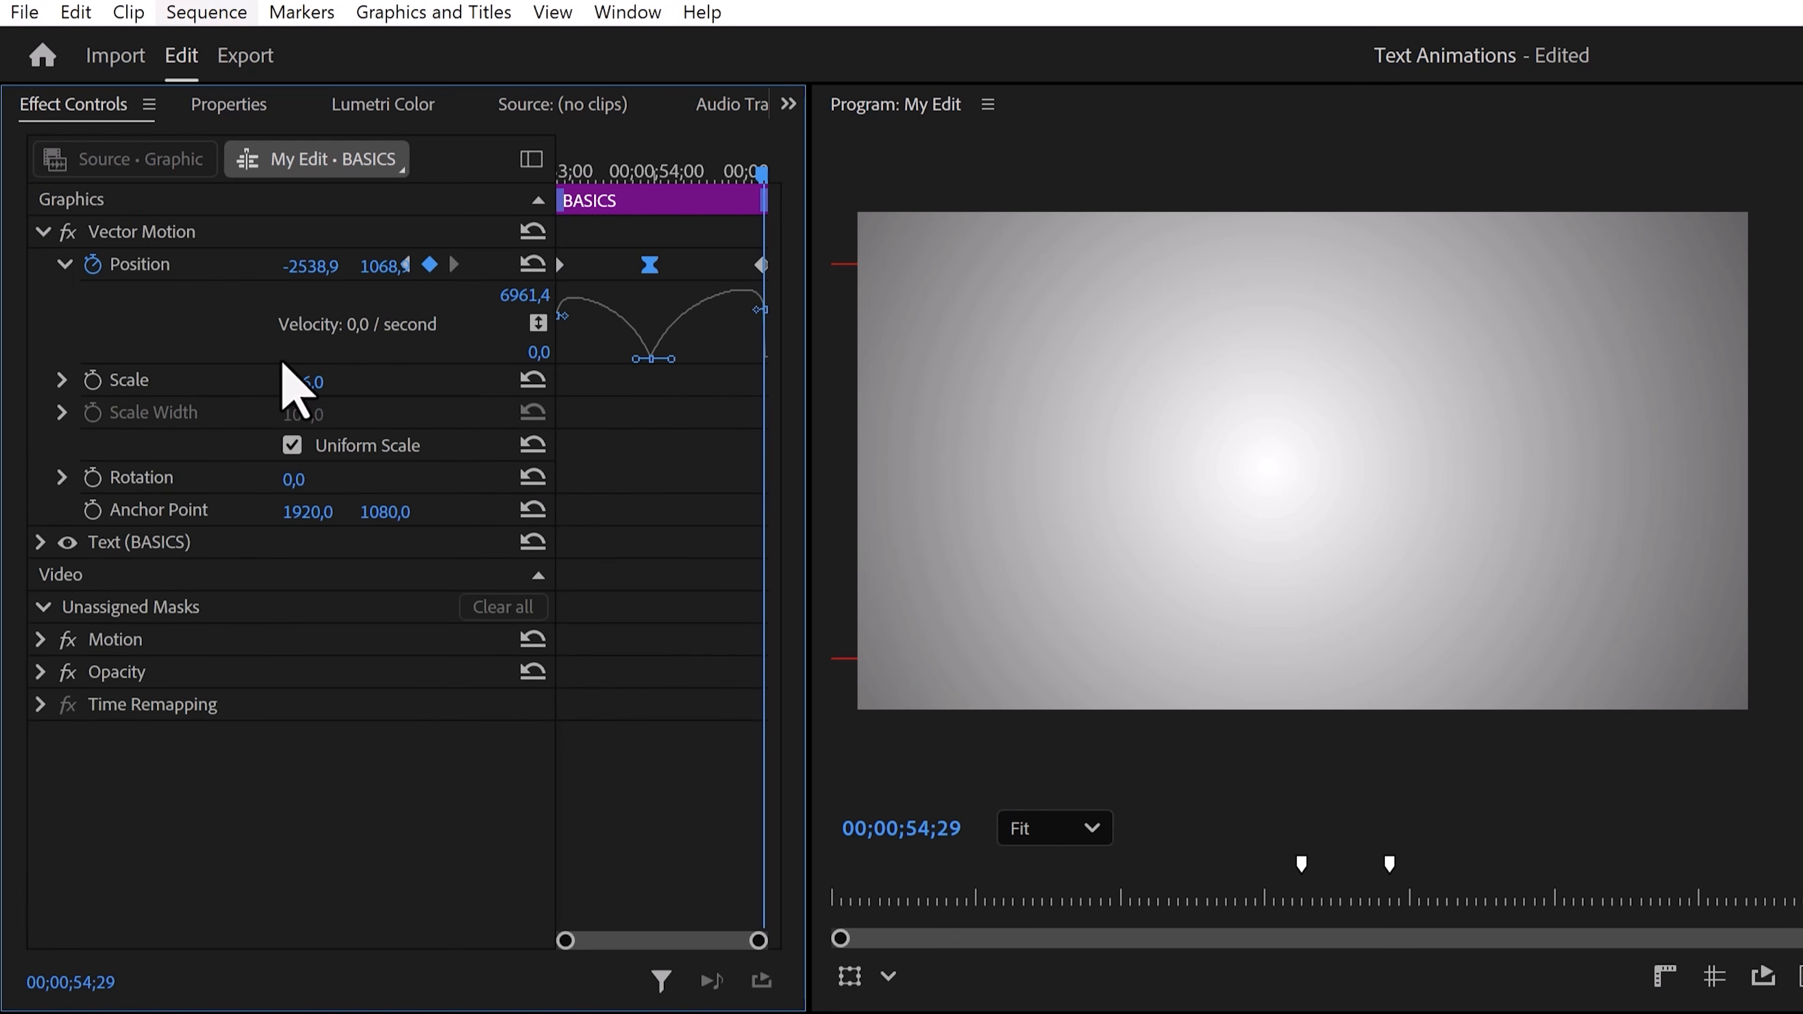
{"action": "left_click_drag", "start_coordinate": [636, 359], "coordinate": [709, 359]}
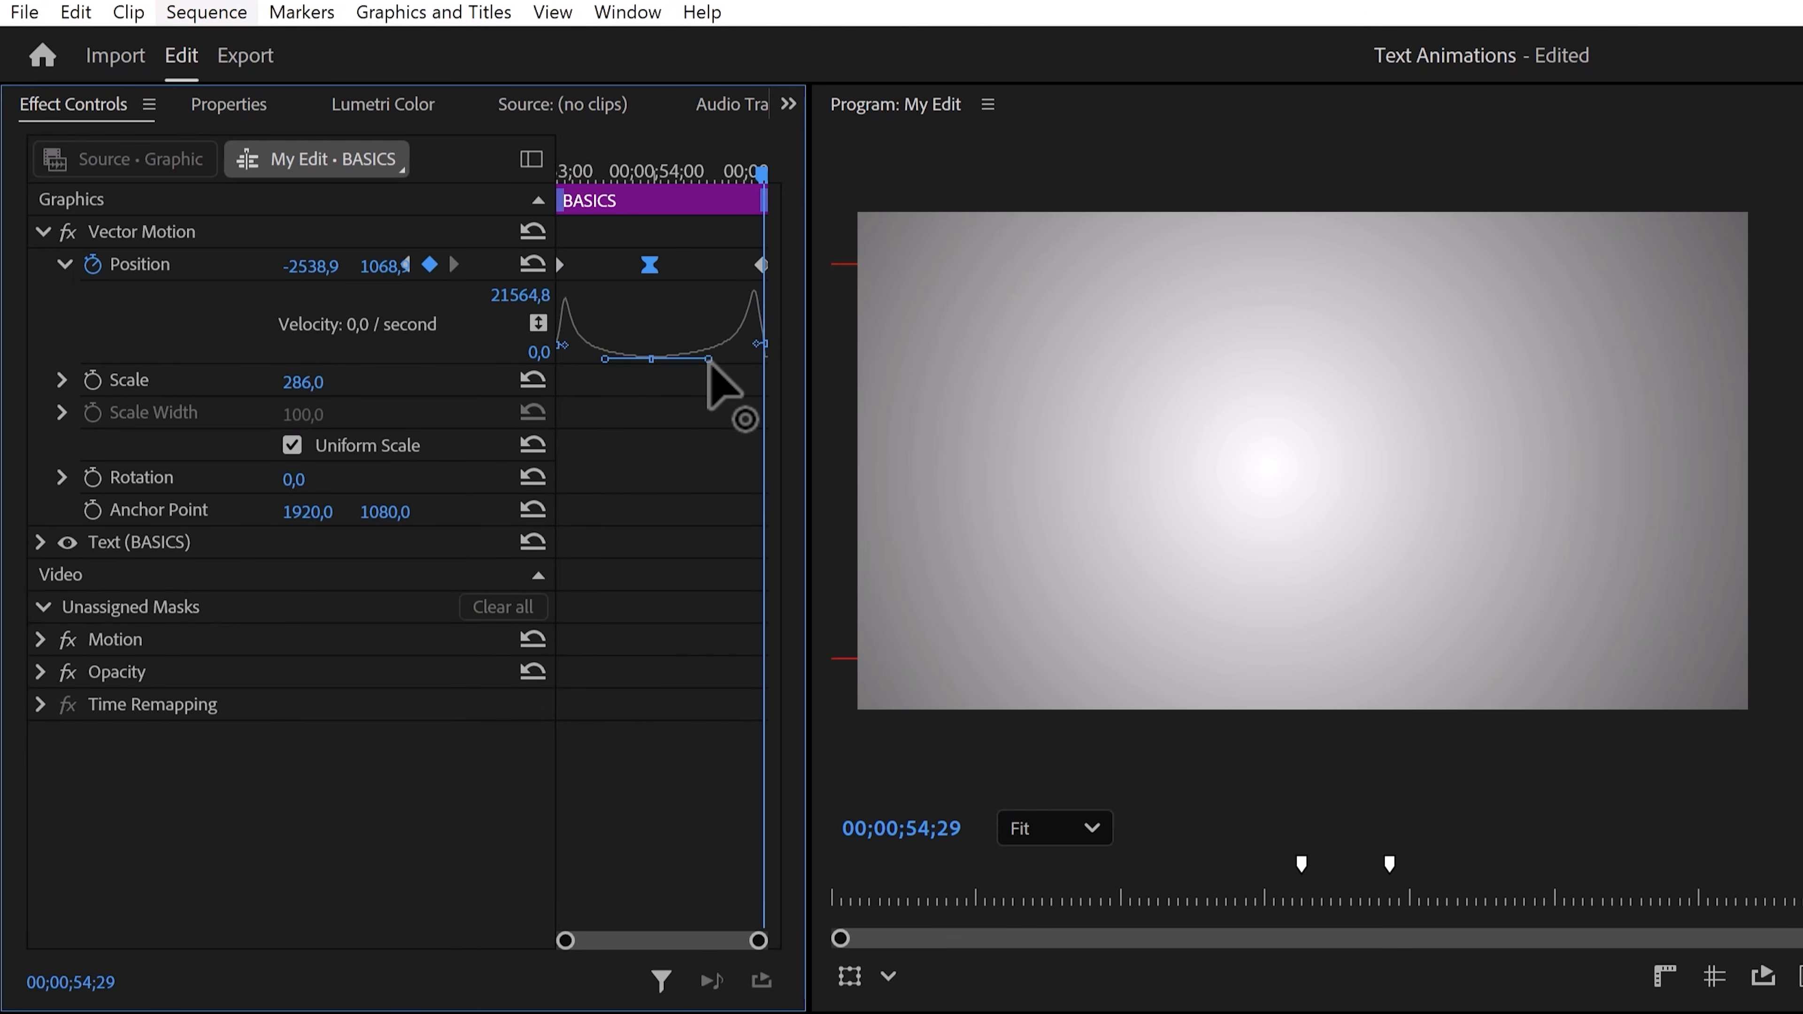
{"action": "mouse_move", "coordinate": [752, 175]}
{"action": "left_mouse_down"}
{"action": "mouse_move", "coordinate": [583, 175]}
{"action": "mouse_move", "coordinate": [755, 173]}
{"action": "left_mouse_up"}
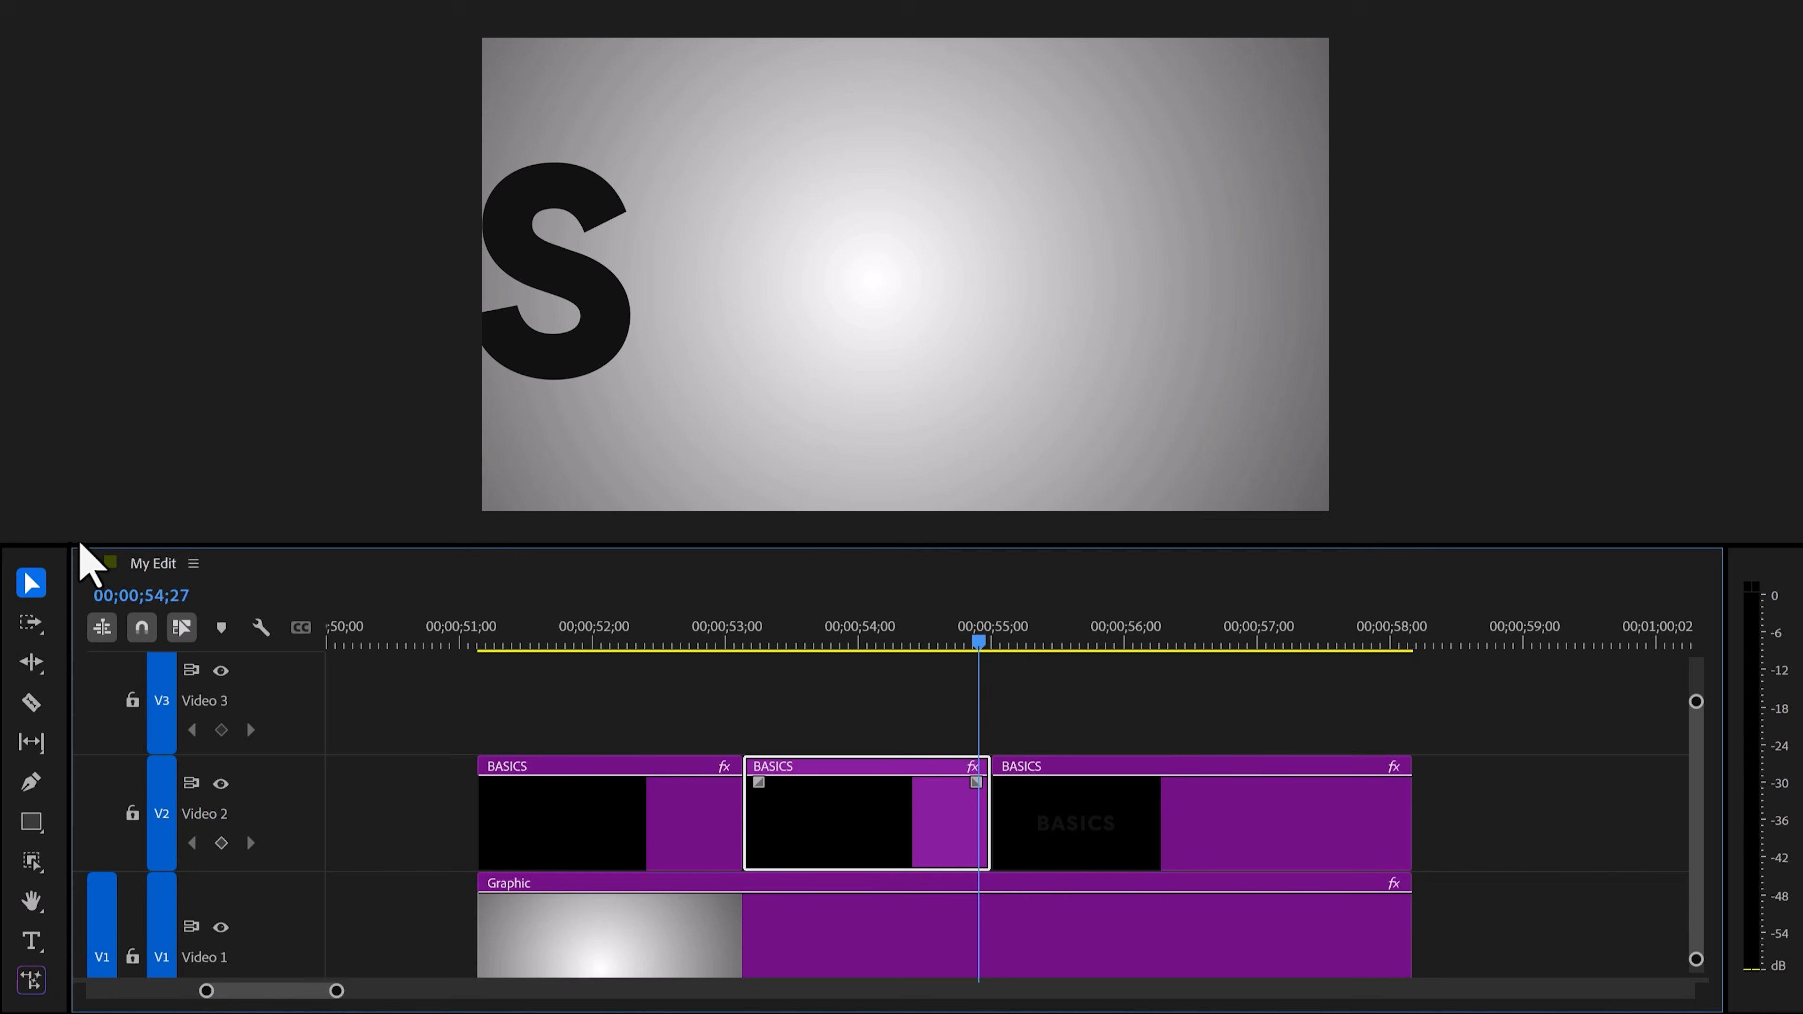
On the third BASICS clip, keyframe Position at the clip's start with x set to 4760.0.
{"action": "left_click_drag", "start_coordinate": [993, 643], "coordinate": [1182, 647]}
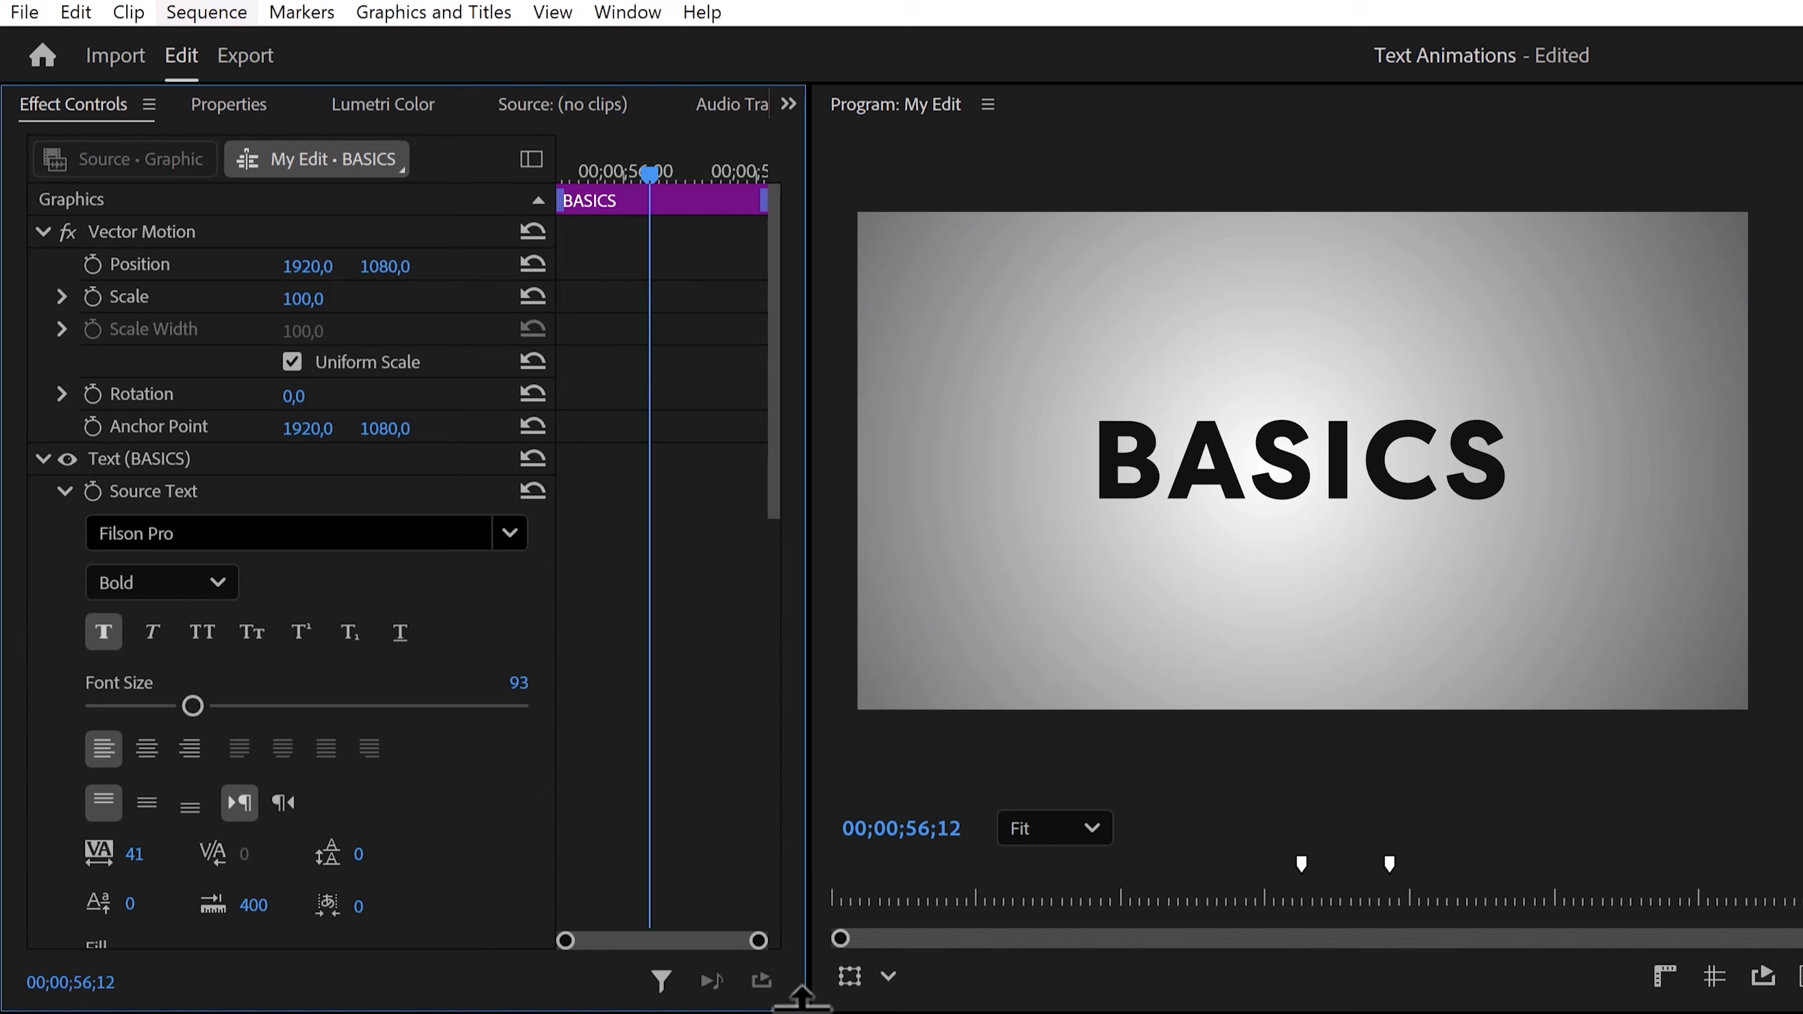
{"action": "left_click_drag", "start_coordinate": [646, 173], "coordinate": [559, 178]}
{"action": "left_click", "coordinate": [93, 264]}
{"action": "left_click_drag", "start_coordinate": [309, 266], "coordinate": [468, 266]}
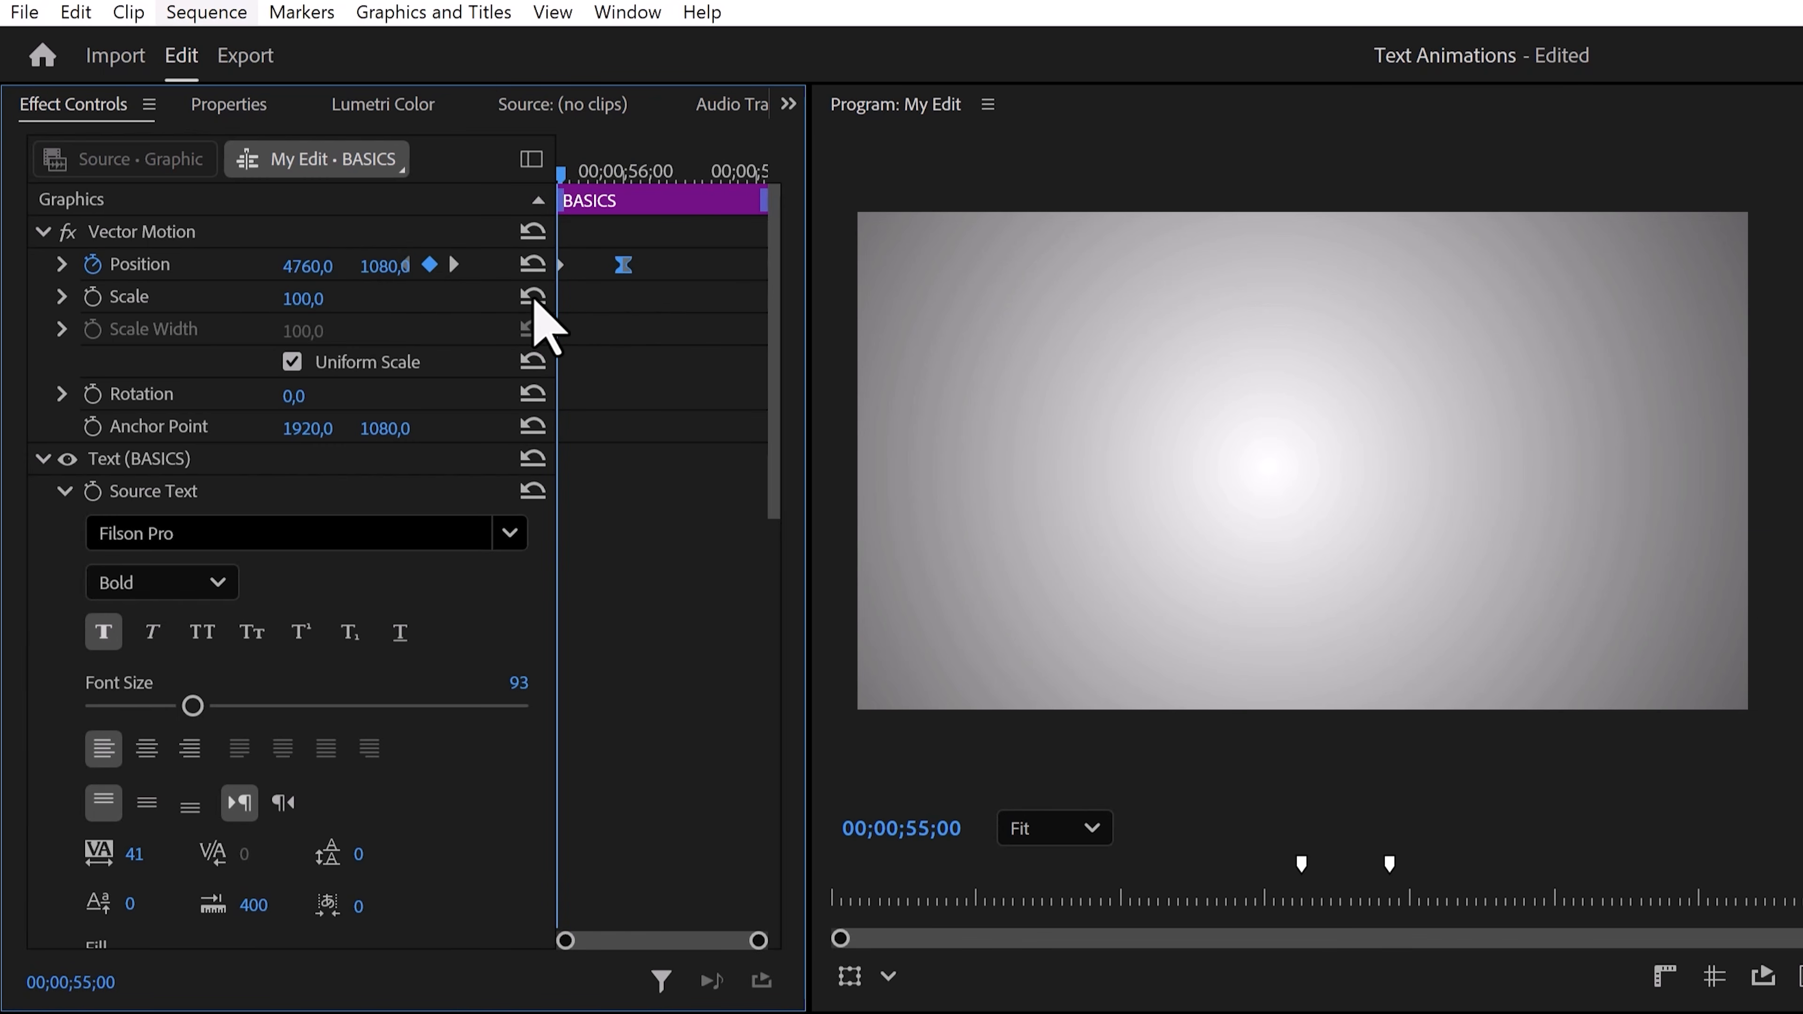
Open the Position velocity graph and shorten the first keyframe's curve handle.
{"action": "left_click", "coordinate": [61, 266]}
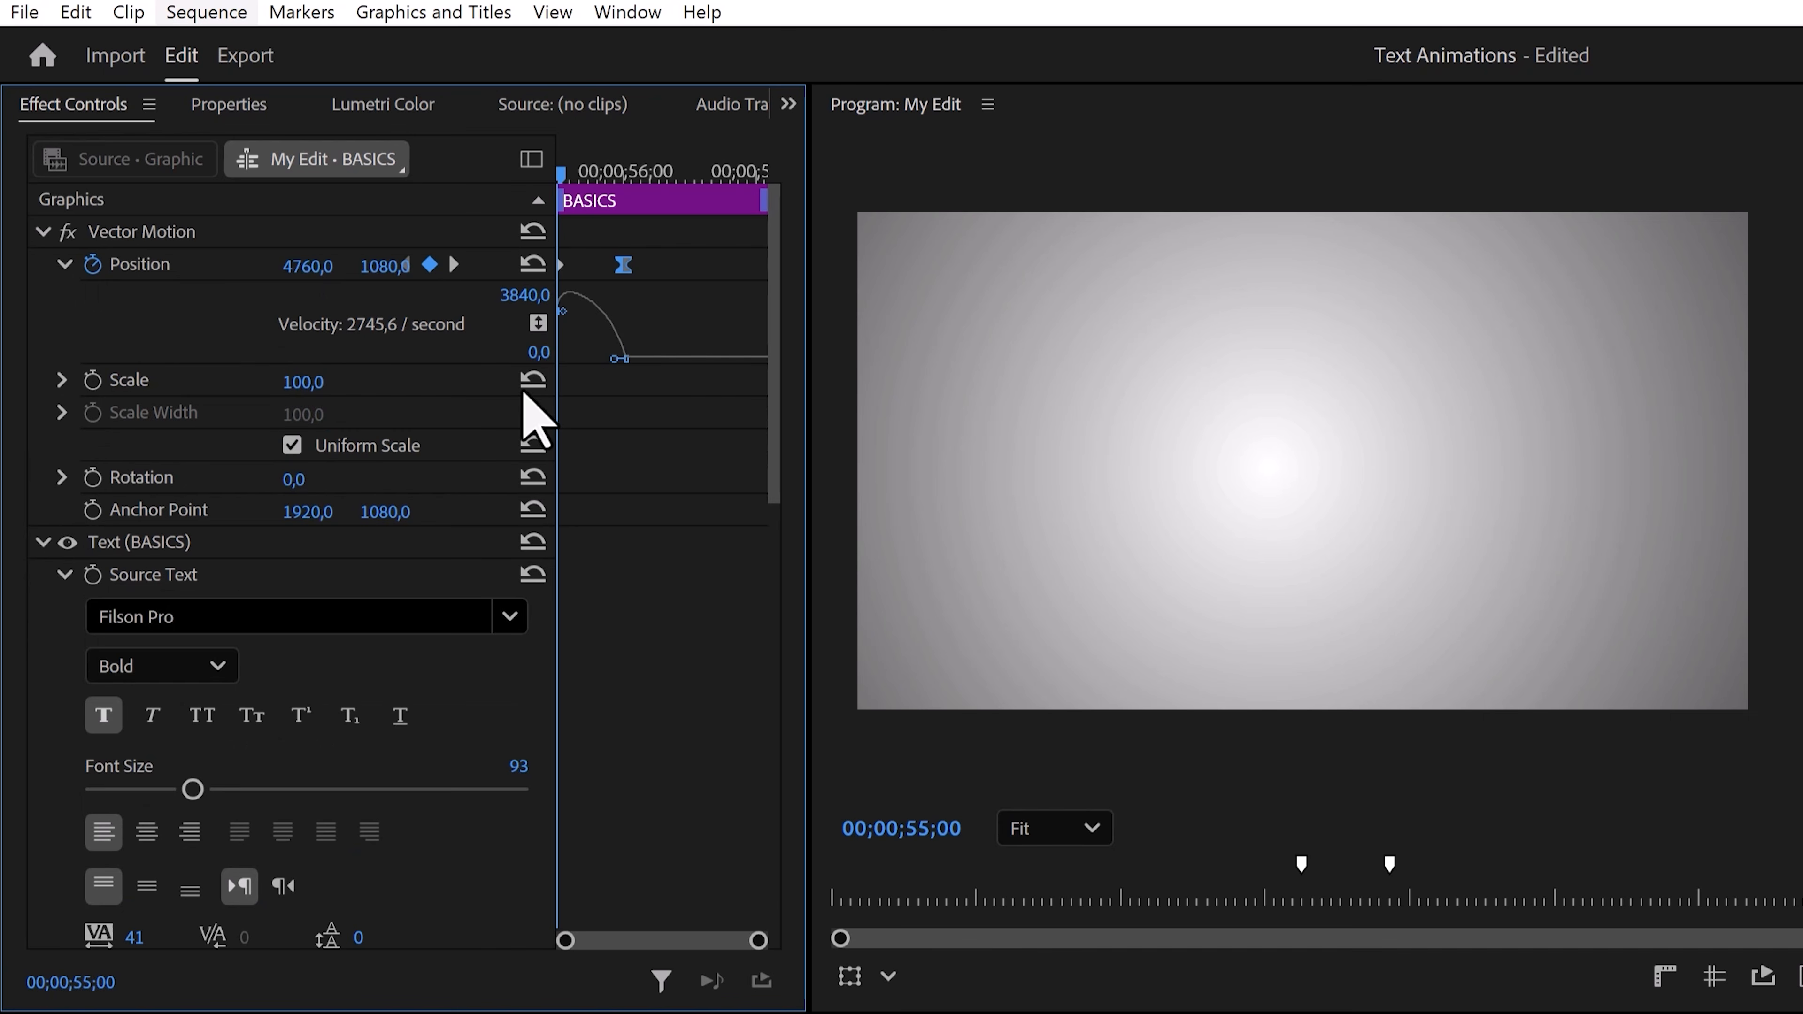
{"action": "left_click_drag", "start_coordinate": [614, 359], "coordinate": [588, 357]}
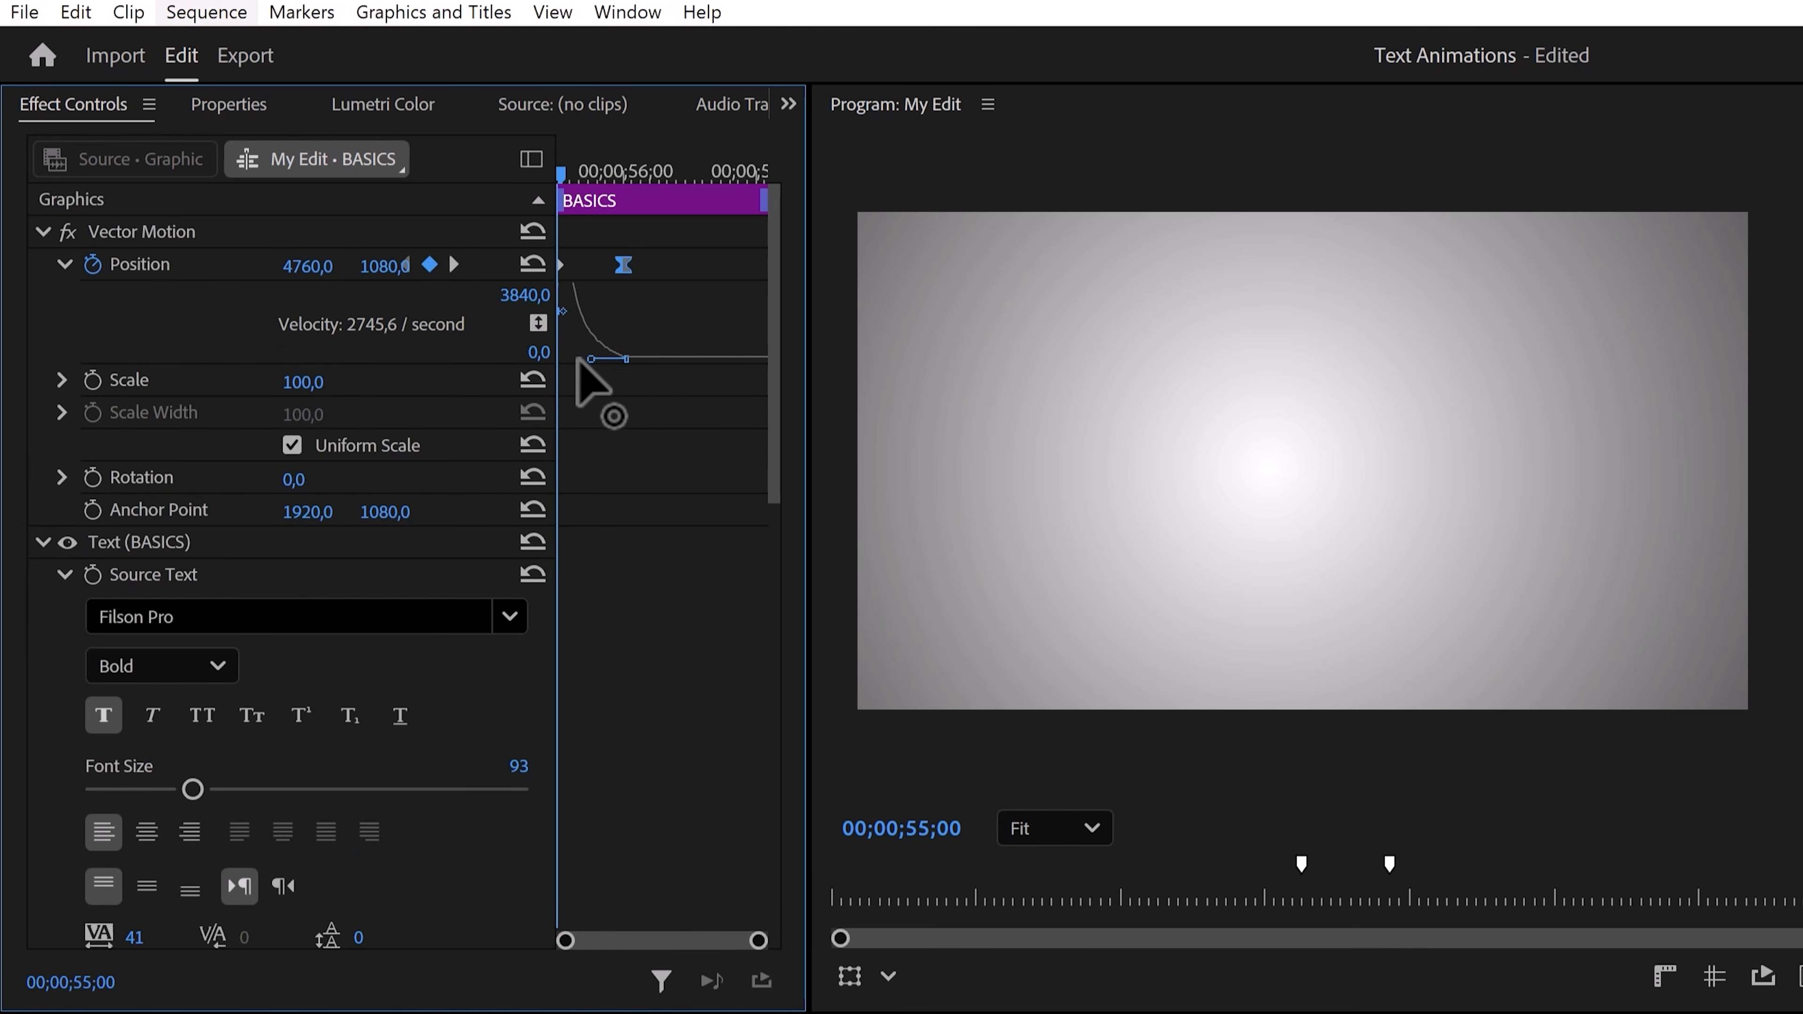